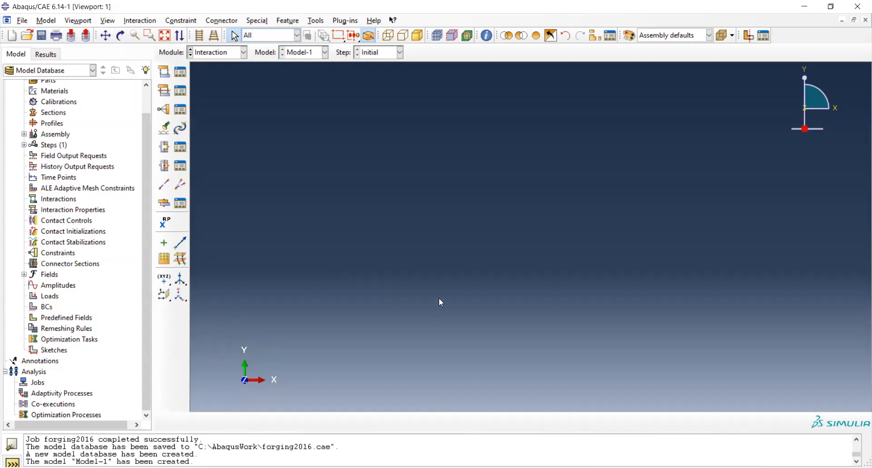
Create Part-1 as a 2D planar deformable shell with an approximate size of 2.
{"action": "scroll", "coordinate": [79, 155], "scroll_direction": "up", "scroll_amount": 1}
{"action": "scroll", "coordinate": [80, 154], "scroll_direction": "up", "scroll_amount": 1}
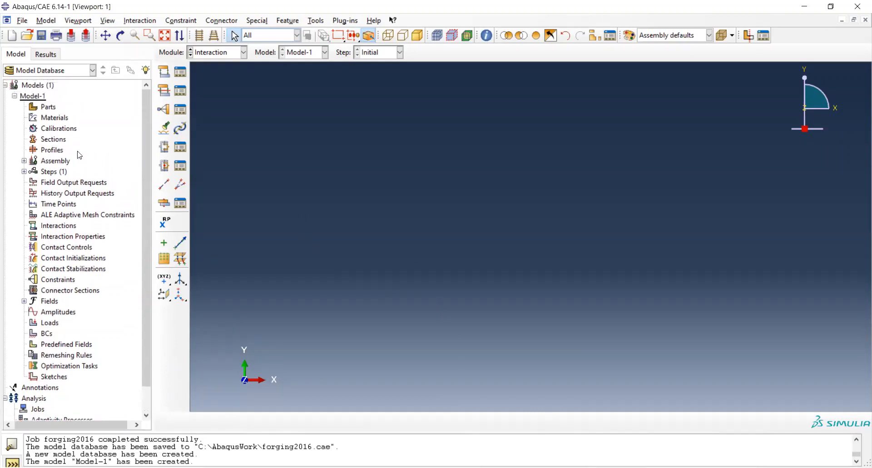
{"action": "double_click", "coordinate": [48, 107]}
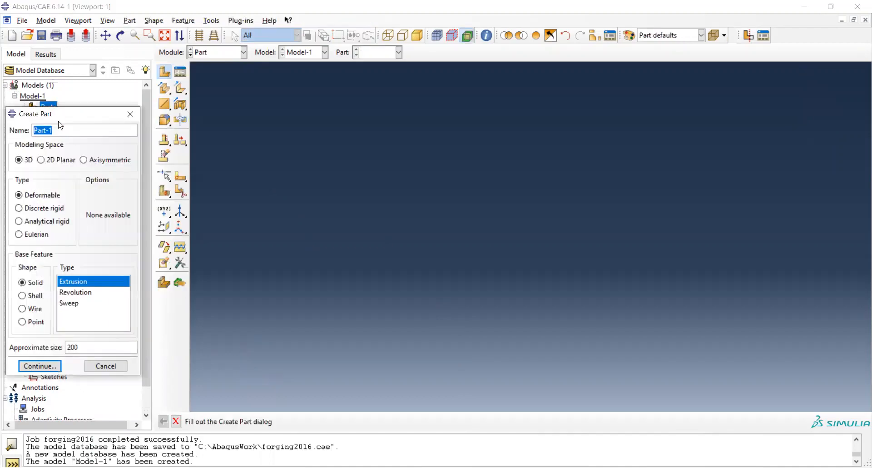
{"action": "left_click", "coordinate": [61, 130]}
{"action": "left_click", "coordinate": [64, 164]}
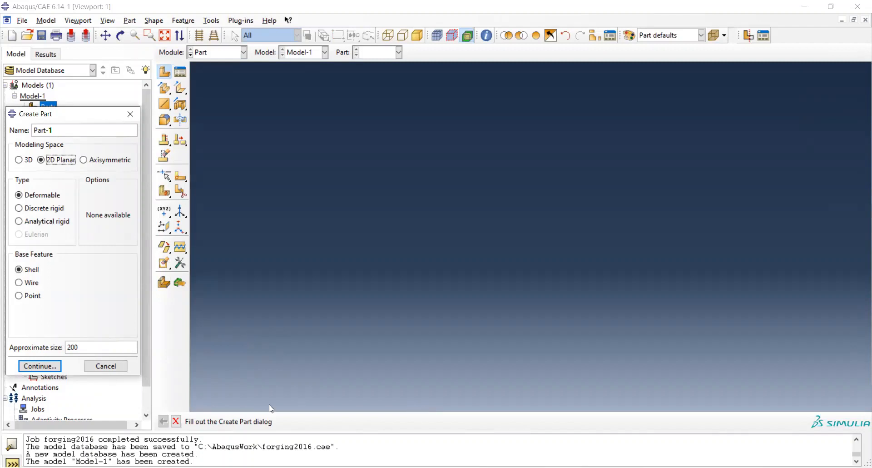
{"action": "left_click", "coordinate": [88, 346]}
{"action": "key", "text": "BackSpace"}
{"action": "key", "text": "BackSpace"}
{"action": "left_click", "coordinate": [46, 367]}
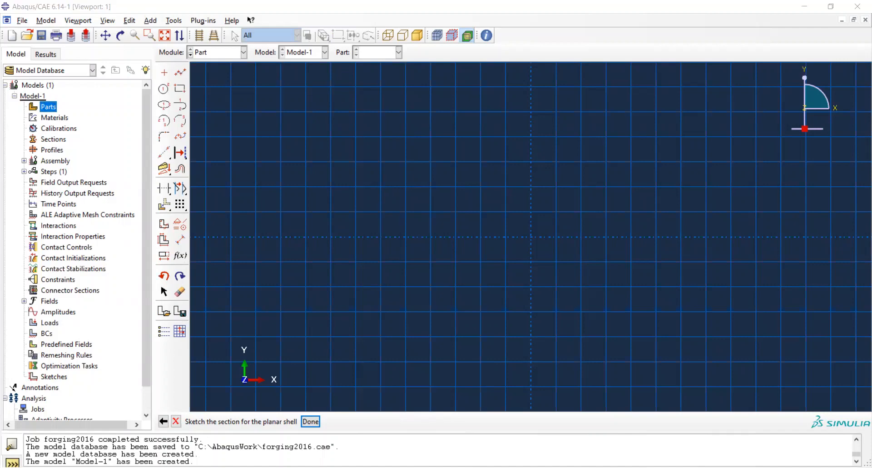
Sketch a rectangle about 0.35 wide and 0.25 high around the sketch origin.
{"action": "left_click", "coordinate": [455, 364]}
{"action": "left_click", "coordinate": [181, 90]}
{"action": "left_click", "coordinate": [181, 90]}
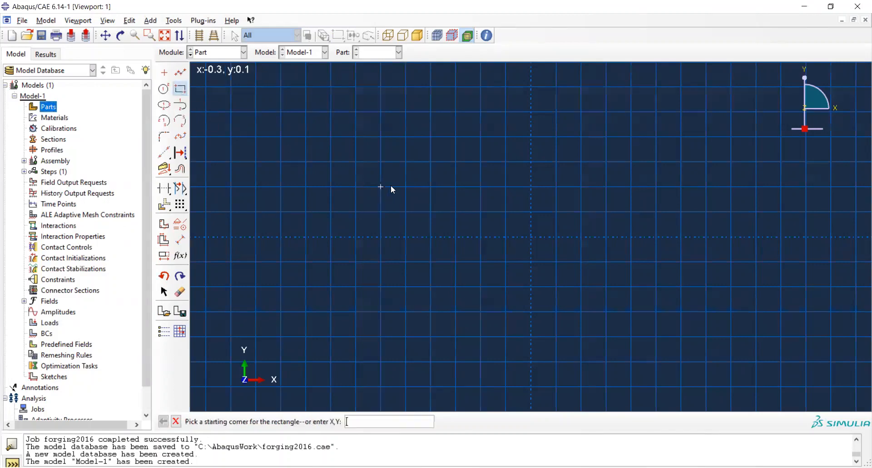
{"action": "left_click", "coordinate": [456, 137]}
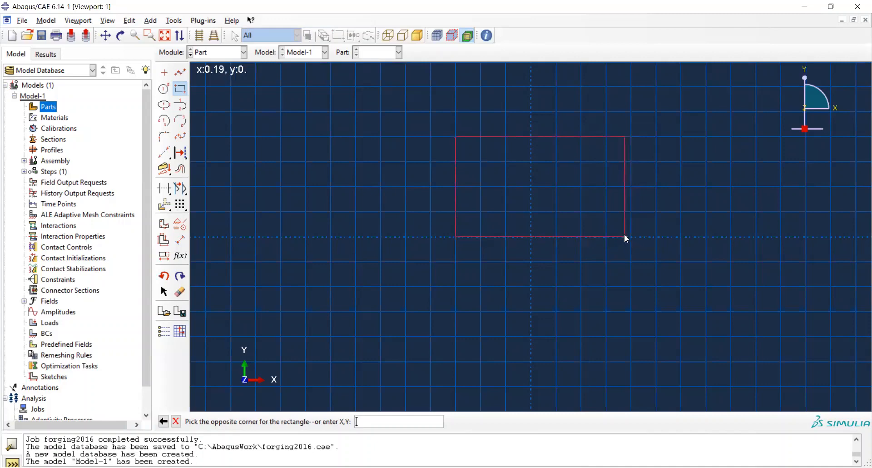
{"action": "left_click", "coordinate": [632, 260]}
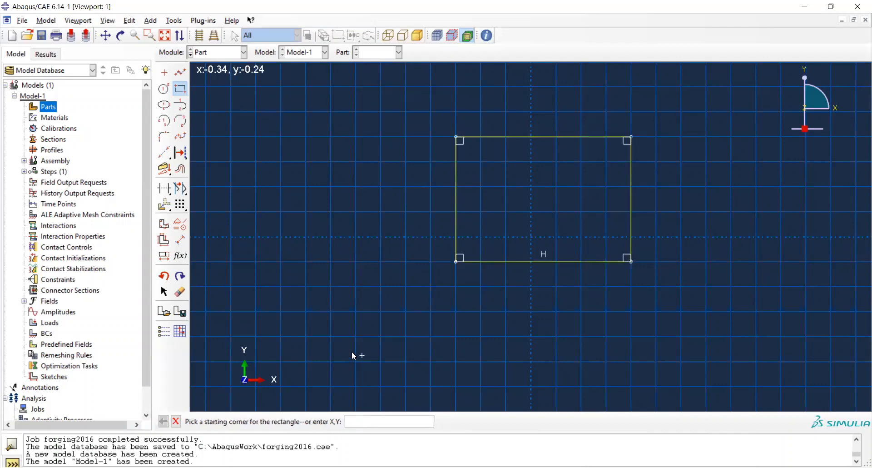
Dimension the rectangle's bottom edge and set its width to 0.3.
{"action": "left_click", "coordinate": [179, 240]}
{"action": "left_click", "coordinate": [519, 263]}
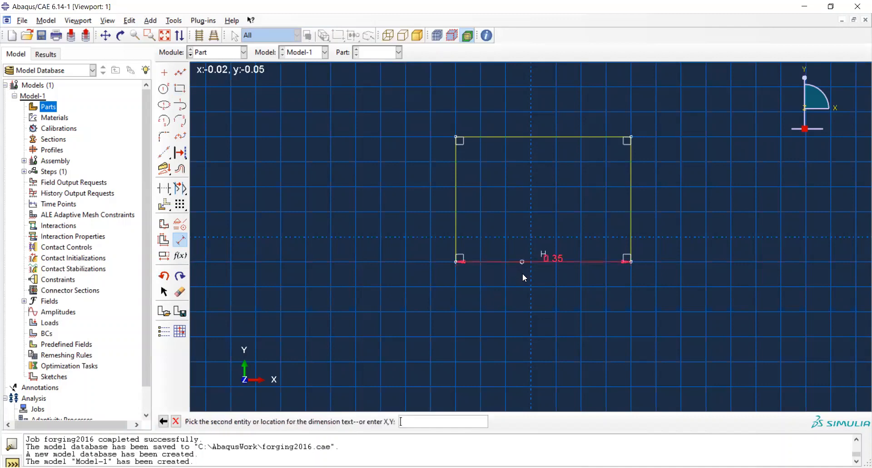
{"action": "left_click", "coordinate": [524, 281]}
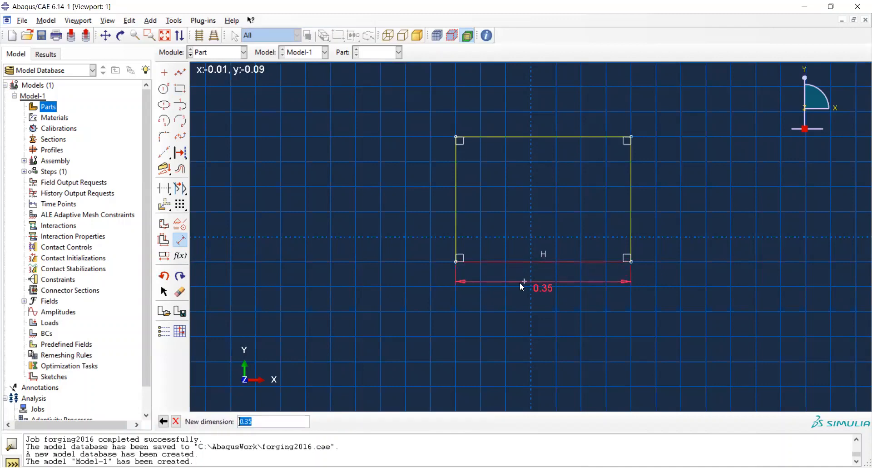
{"action": "type", "text": "0."}
{"action": "key", "text": "Return"}
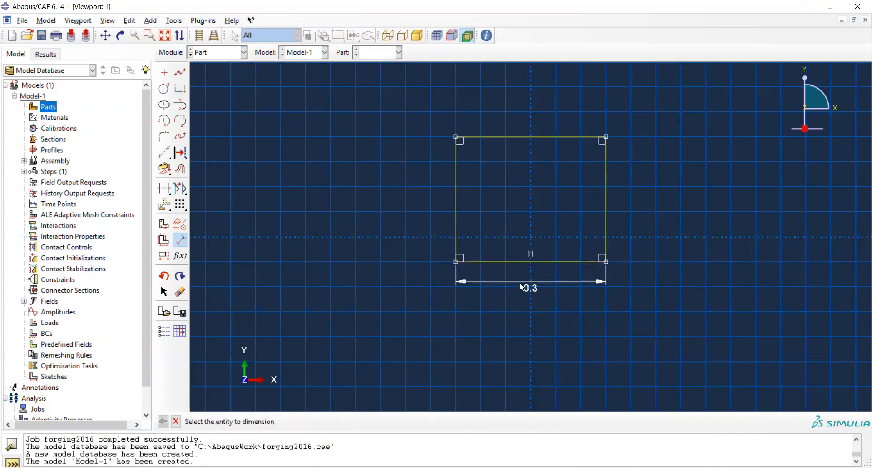
Dimension the rectangle's right edge at 0.2 and finish the planar shell sketch.
{"action": "left_click", "coordinate": [606, 194]}
{"action": "left_click", "coordinate": [624, 198]}
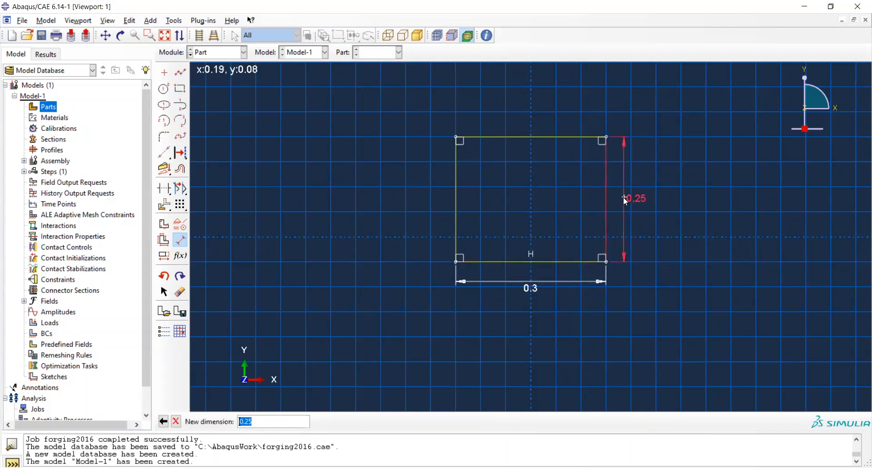
{"action": "type", "text": "0.2"}
{"action": "key", "text": "Return"}
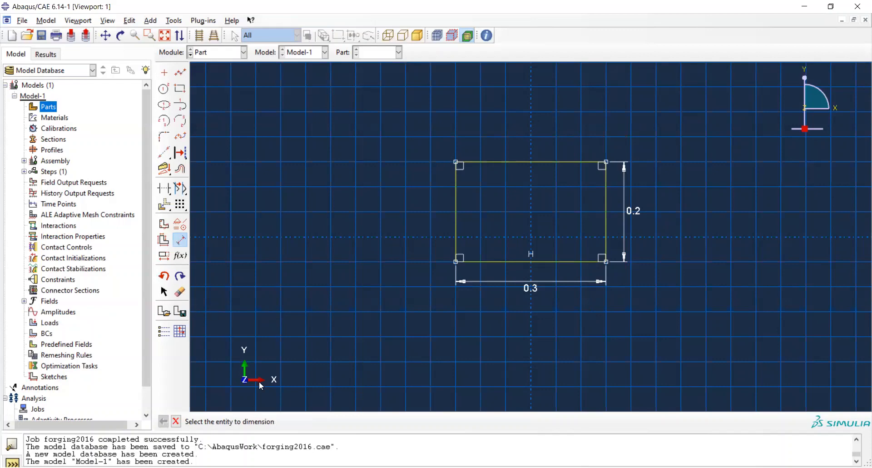
{"action": "left_click", "coordinate": [176, 422]}
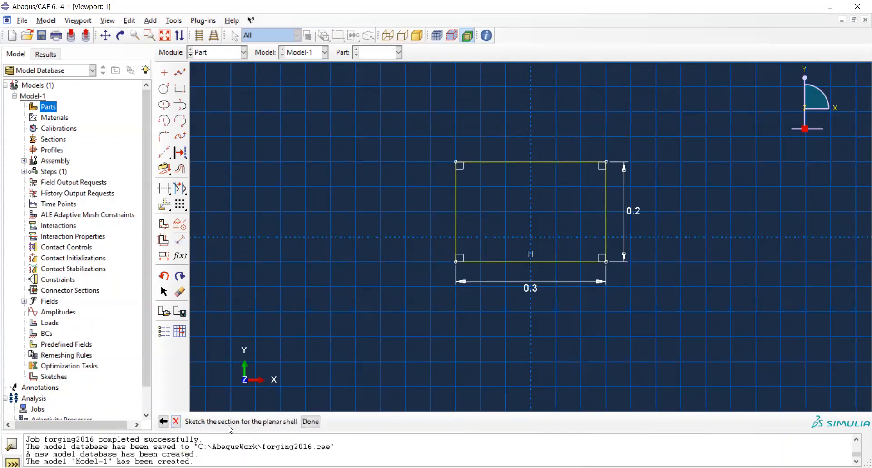
{"action": "left_click", "coordinate": [311, 423]}
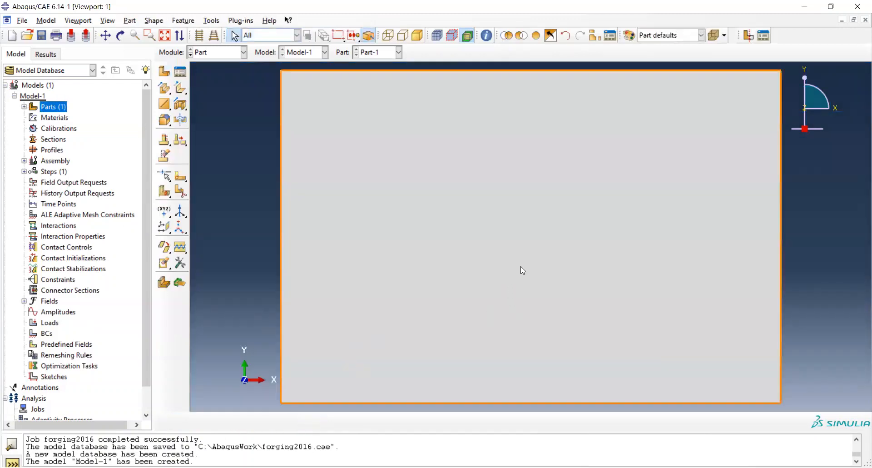
Create Part-2 as a 2D planar analytical rigid wire part with an approximate size of 2.
{"action": "left_click", "coordinate": [23, 106]}
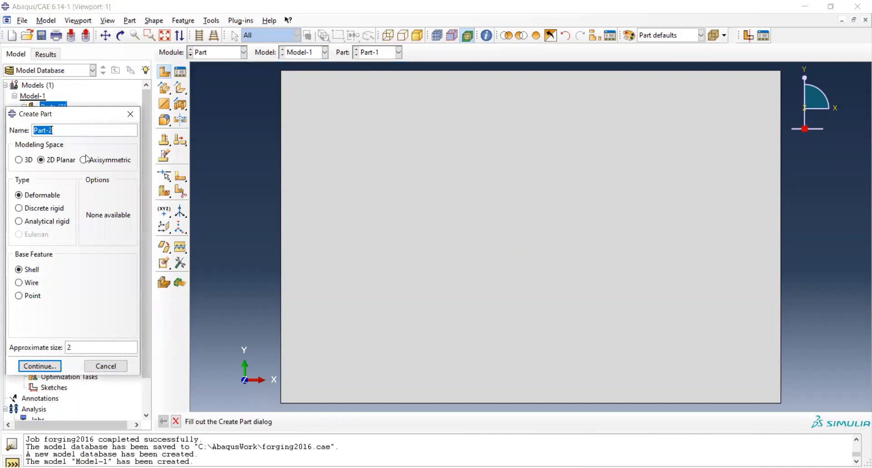
{"action": "left_click", "coordinate": [60, 225]}
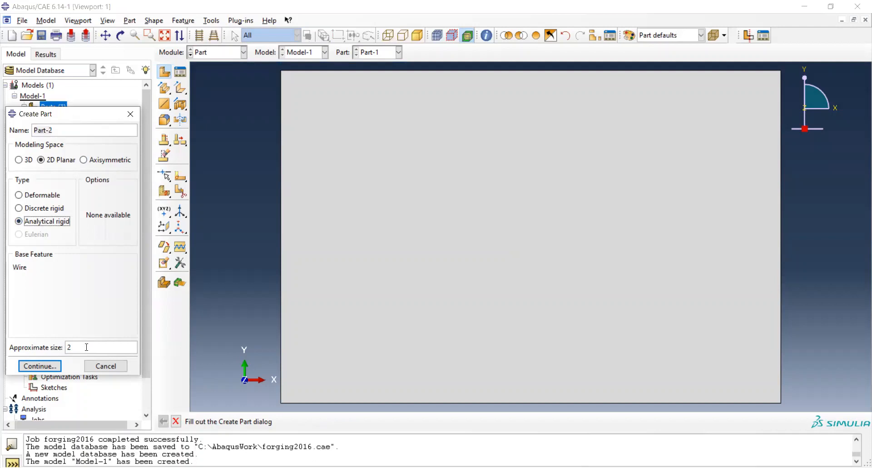
{"action": "left_click", "coordinate": [48, 369]}
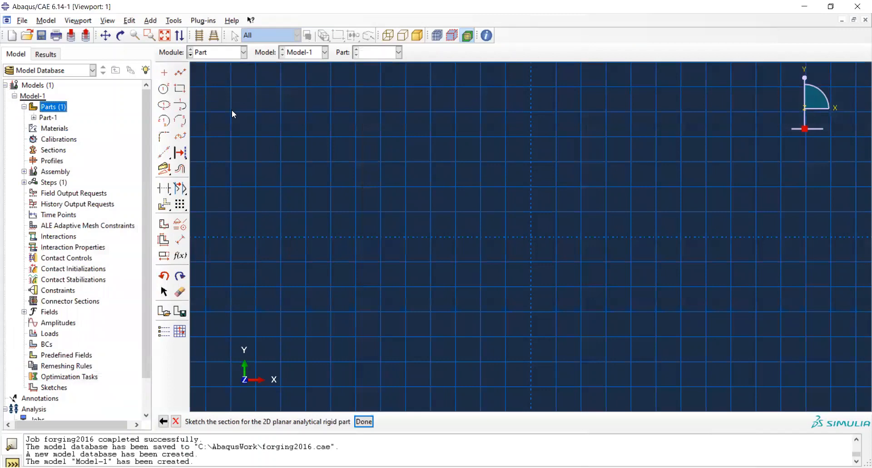
Sketch a horizontal line about 0.65 long on the X axis, extending to both sides of the origin.
{"action": "left_click", "coordinate": [180, 72]}
{"action": "left_click", "coordinate": [305, 237]}
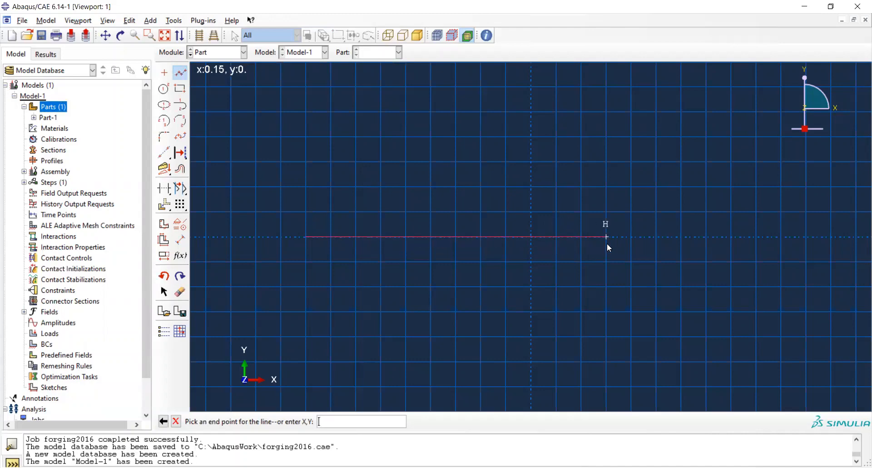
{"action": "left_click", "coordinate": [633, 240]}
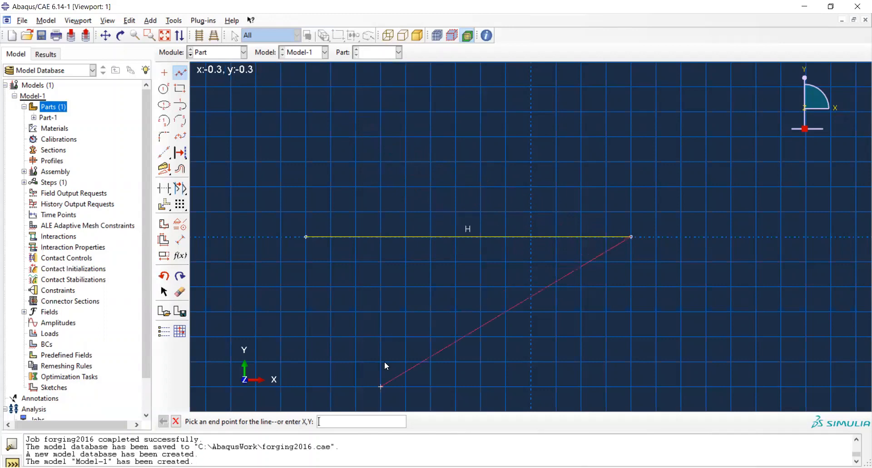
{"action": "left_click", "coordinate": [176, 422]}
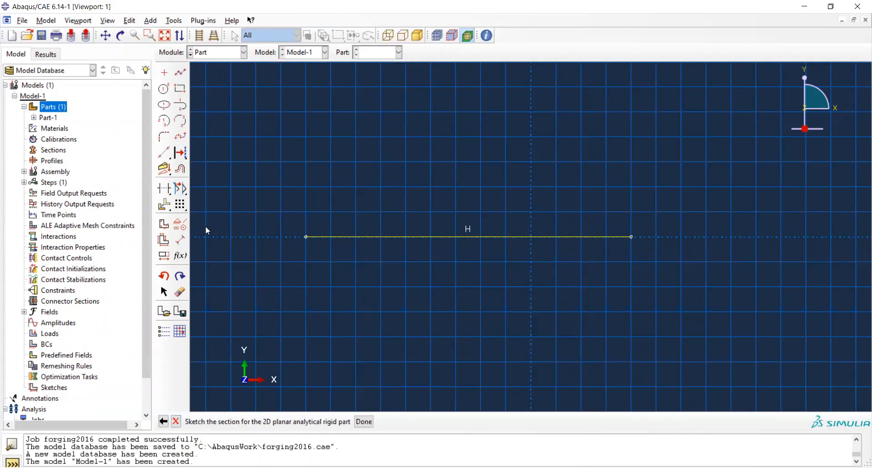
Set the horizontal line's length to 0.8 with a dimension and finish the rigid part sketch.
{"action": "left_click", "coordinate": [180, 239]}
{"action": "left_click", "coordinate": [406, 236]}
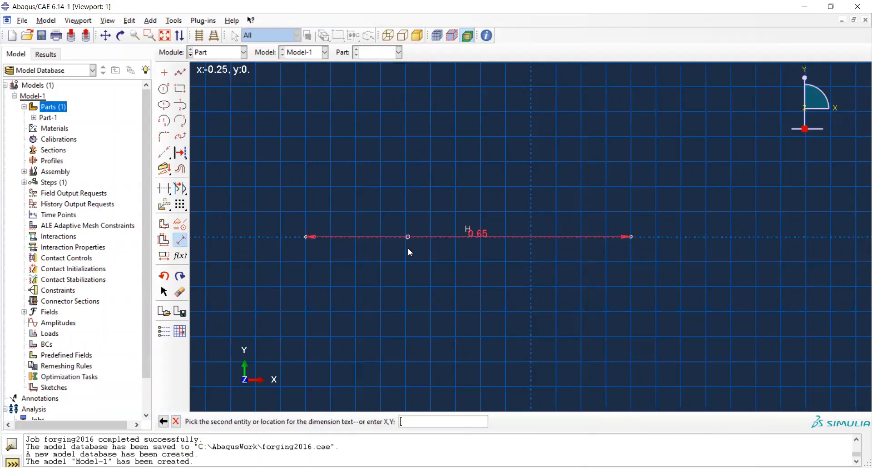
{"action": "left_click", "coordinate": [408, 254]}
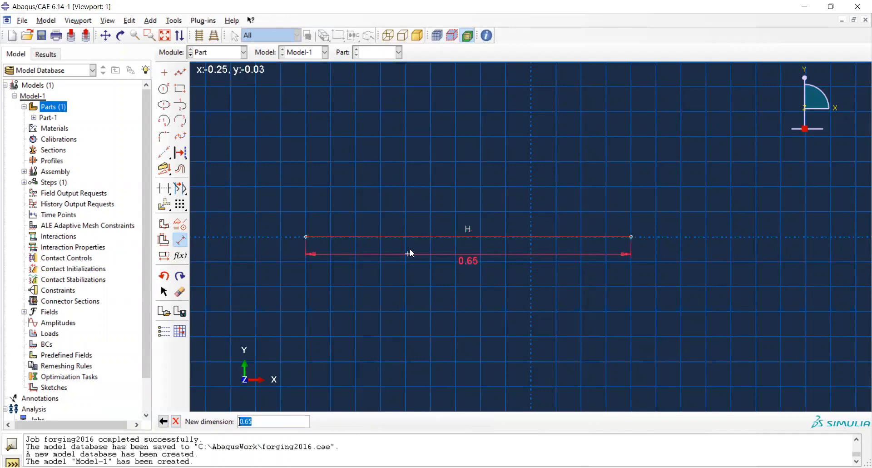
{"action": "type", "text": "0.8"}
{"action": "key", "text": "Return"}
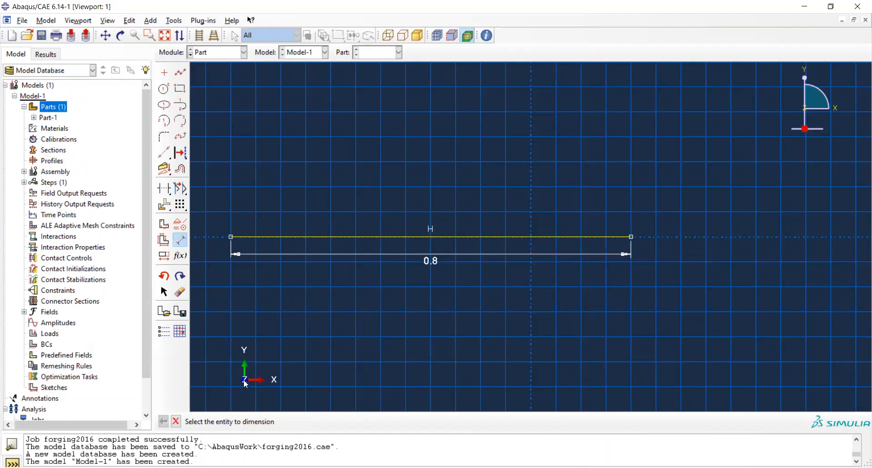
{"action": "left_click", "coordinate": [176, 421]}
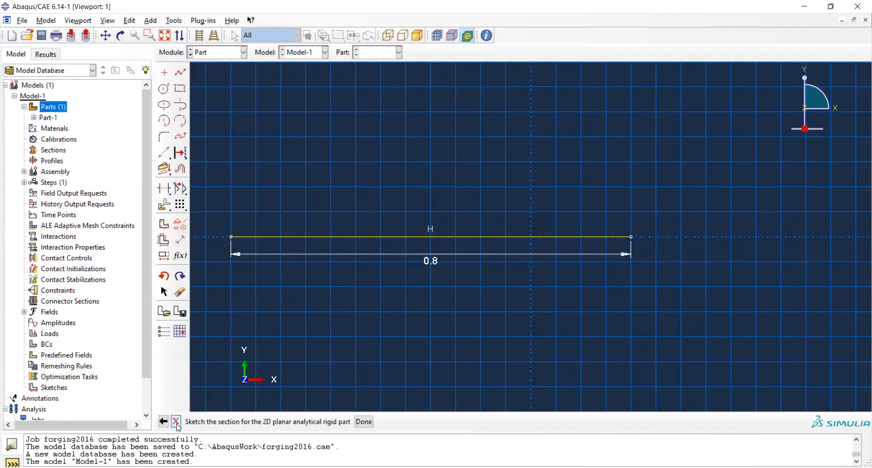
{"action": "left_click", "coordinate": [364, 421]}
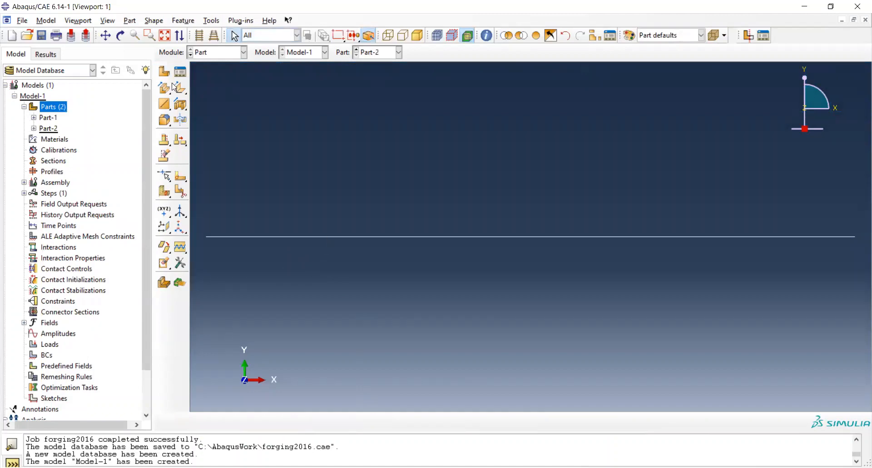
Add a reference point to Part-2 at the left endpoint of the rigid line.
{"action": "left_click", "coordinate": [34, 128]}
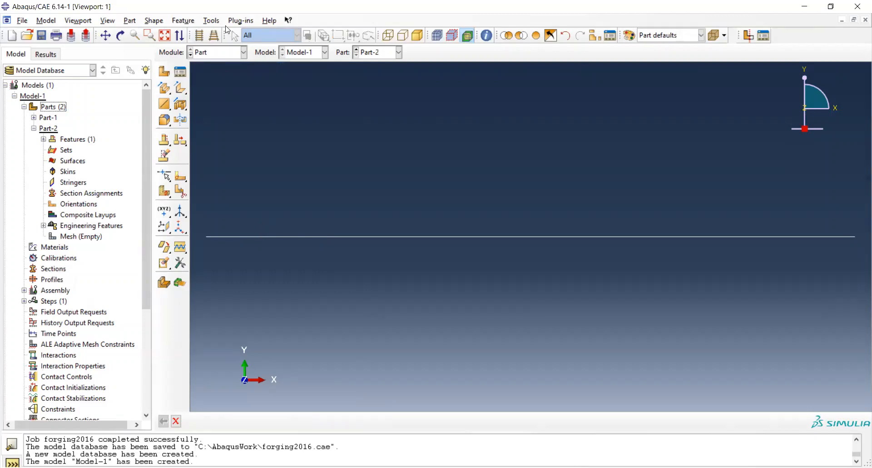
{"action": "left_click", "coordinate": [212, 21]}
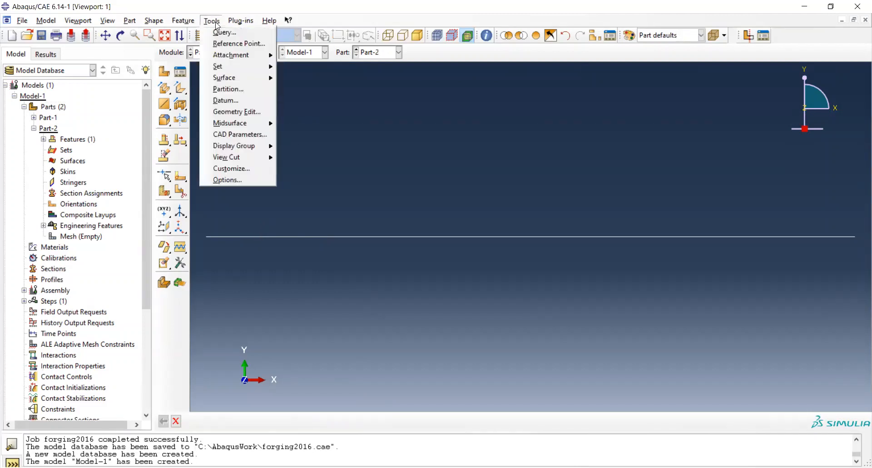
{"action": "left_click", "coordinate": [236, 43]}
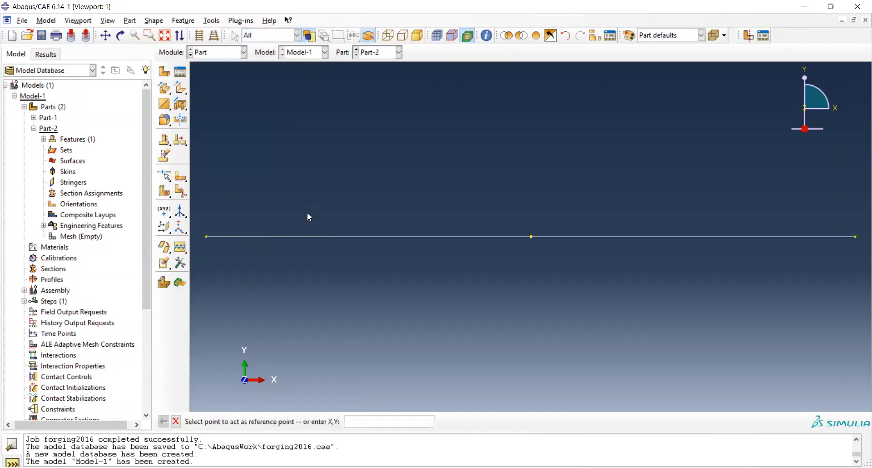
{"action": "left_click", "coordinate": [207, 236]}
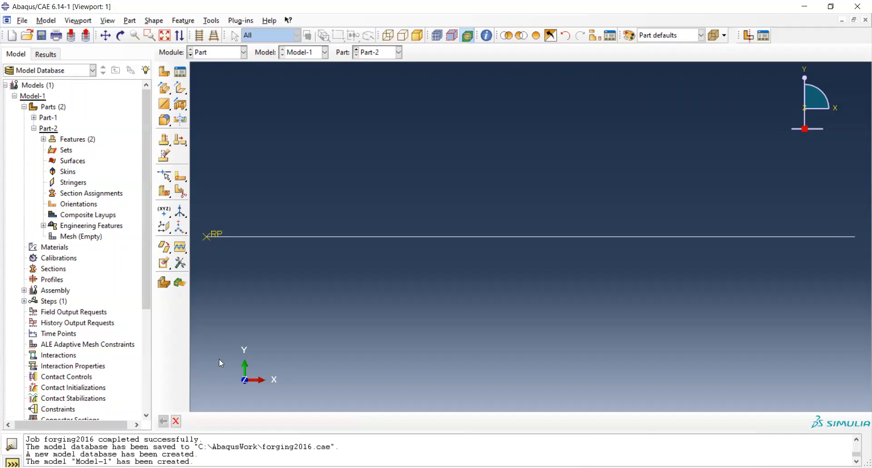
Save the model database in AbaqusWork as "Metal forming-spring 2021".
{"action": "left_click", "coordinate": [41, 36]}
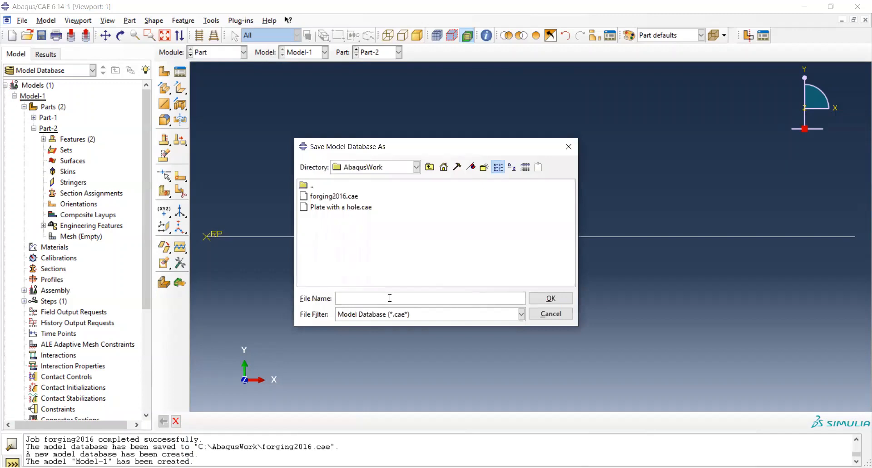
{"action": "type", "text": "Metal forming-spring 2021"}
{"action": "left_click", "coordinate": [560, 300]}
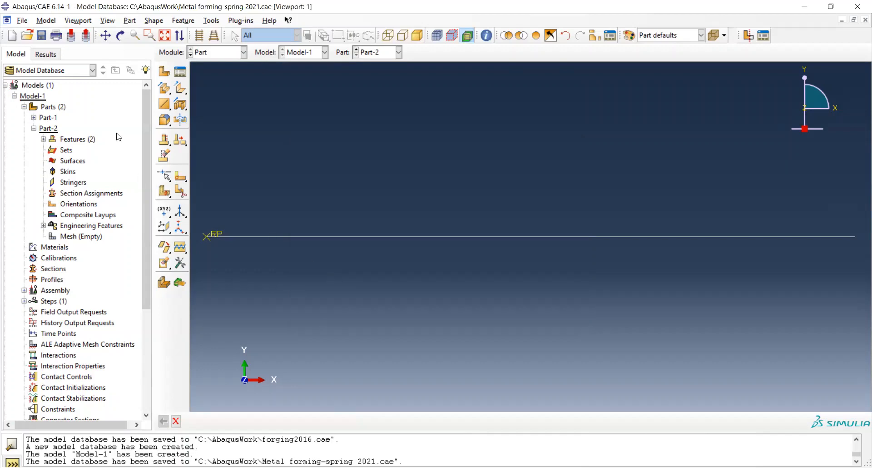
{"action": "left_click", "coordinate": [42, 38]}
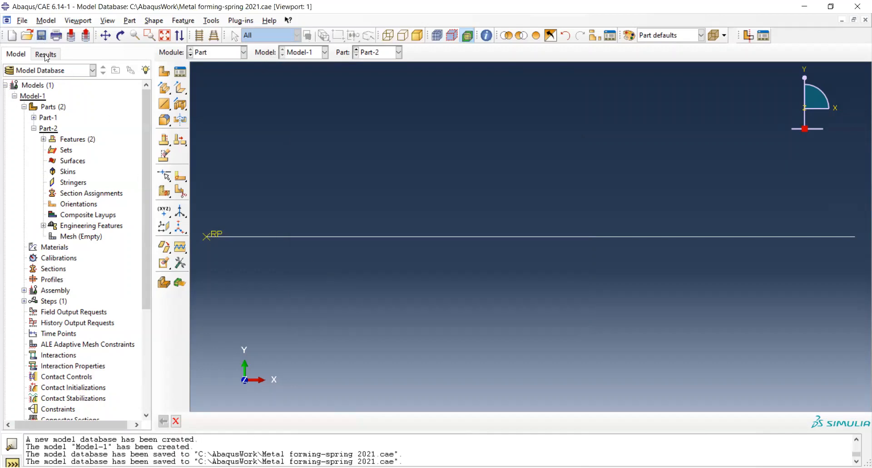
Start a new material definition and name it Steel.
{"action": "left_click", "coordinate": [34, 129]}
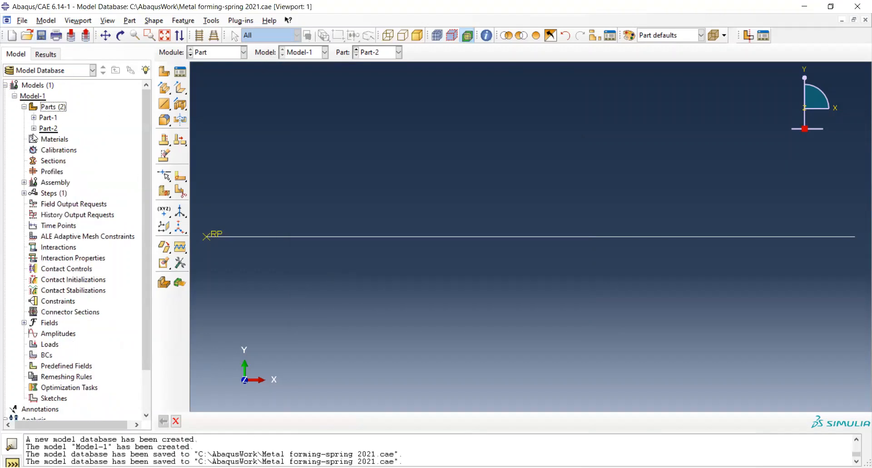
{"action": "left_click", "coordinate": [46, 142]}
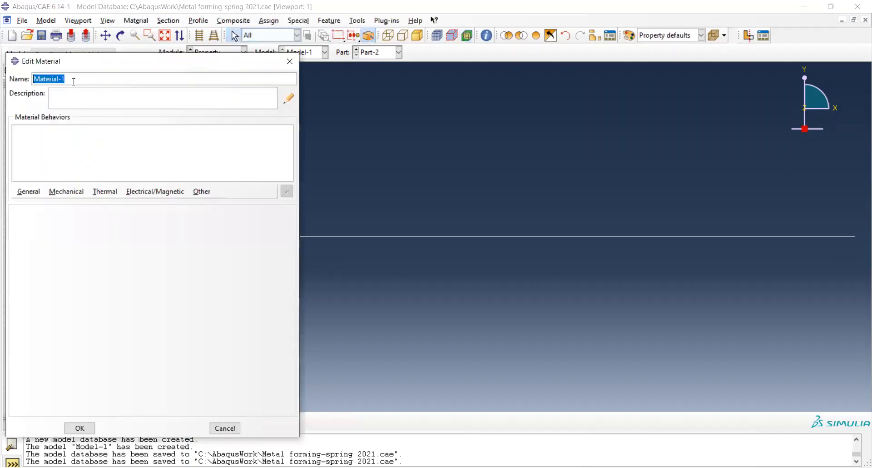
{"action": "type", "text": "Steel"}
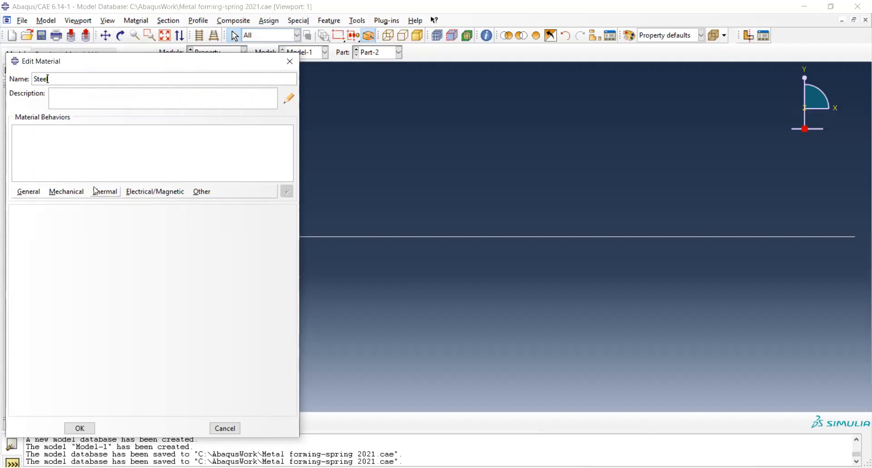
Add isotropic elastic behavior to the Steel material with Young's modulus 200e9 and Poisson's ratio 0.3.
{"action": "left_click", "coordinate": [71, 194]}
{"action": "mouse_move", "coordinate": [82, 205]}
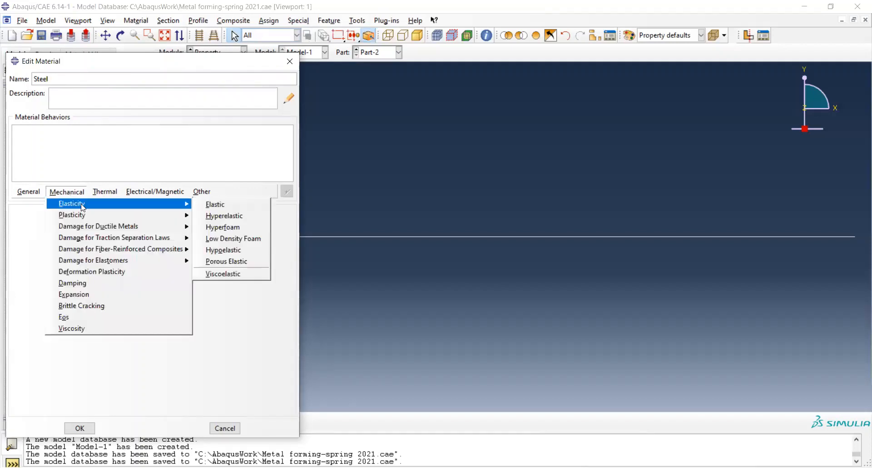
{"action": "left_click", "coordinate": [231, 210]}
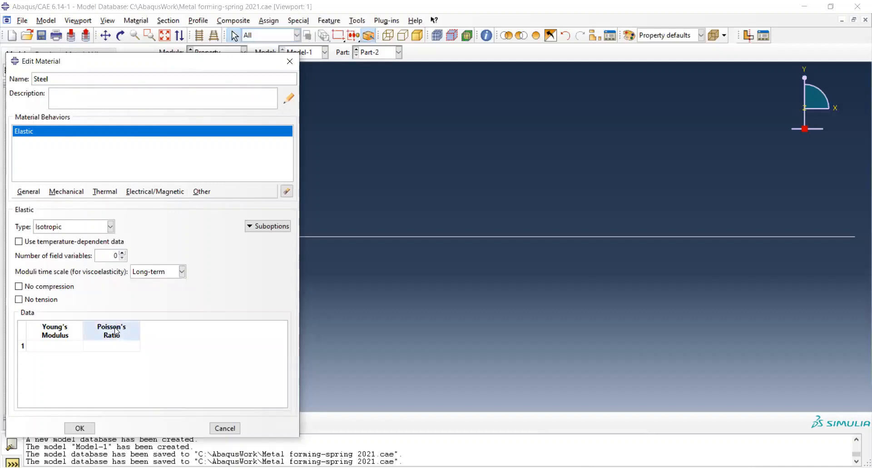
{"action": "left_click", "coordinate": [61, 346]}
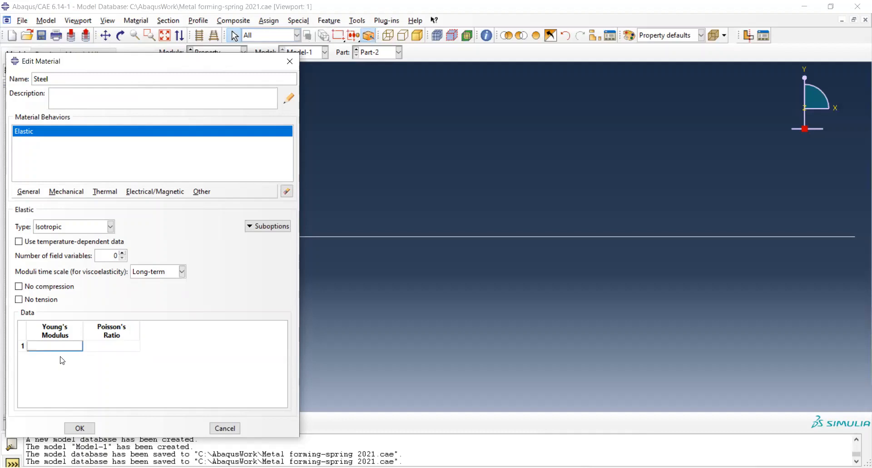
{"action": "type", "text": "200e9"}
{"action": "left_click", "coordinate": [121, 350]}
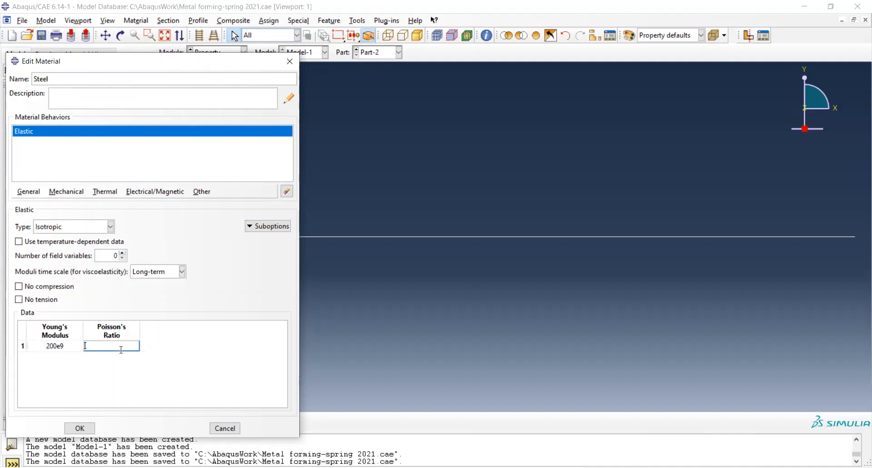
{"action": "type", "text": "0.3"}
{"action": "left_click", "coordinate": [170, 374]}
Add isotropic plastic behavior to Steel with a first data row of yield stress 0.4e9 at plastic strain 0.
{"action": "left_click", "coordinate": [67, 192]}
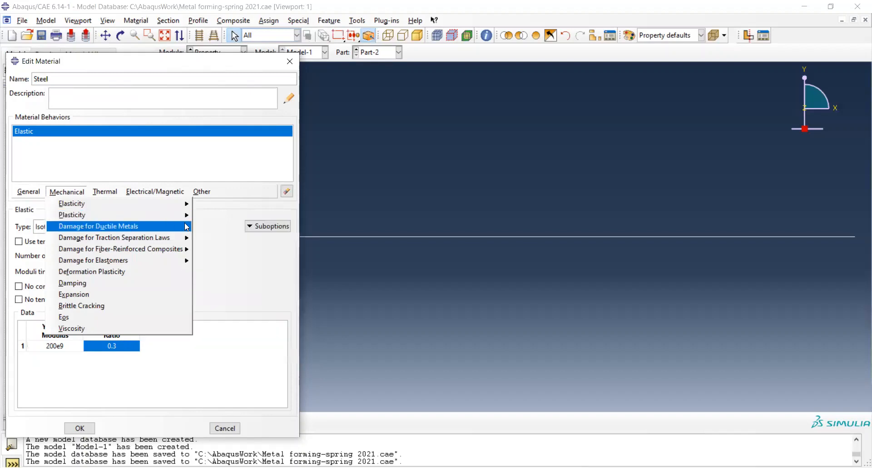
{"action": "mouse_move", "coordinate": [170, 219]}
{"action": "left_click", "coordinate": [214, 216]}
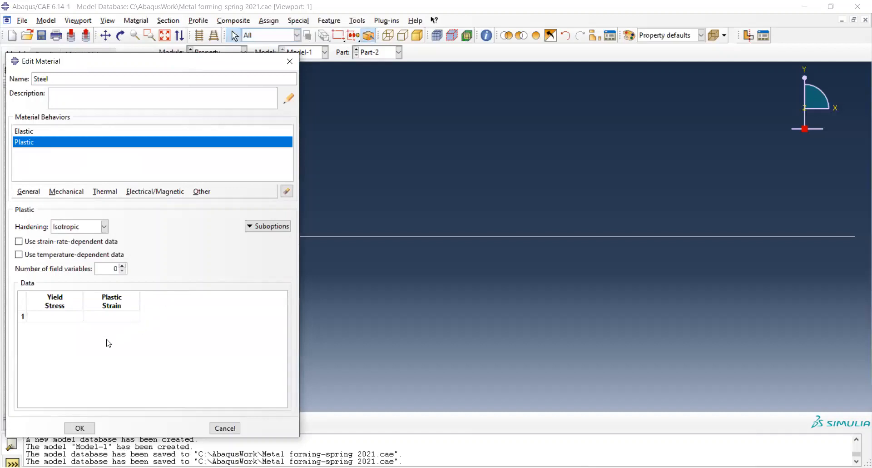
{"action": "left_click", "coordinate": [54, 320]}
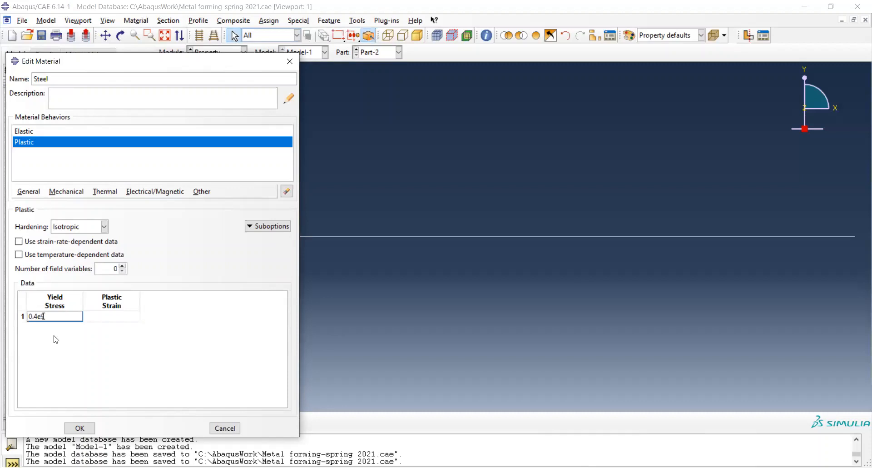
{"action": "left_click", "coordinate": [120, 317]}
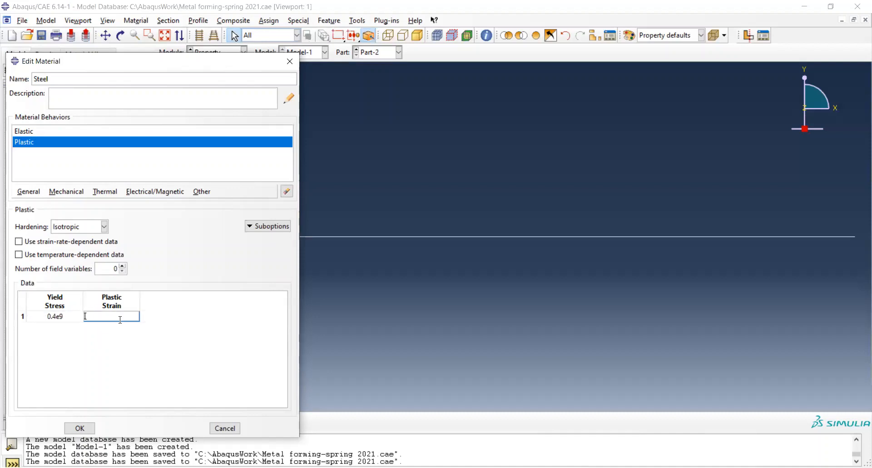
{"action": "type", "text": "0"}
{"action": "key", "text": "Tab"}
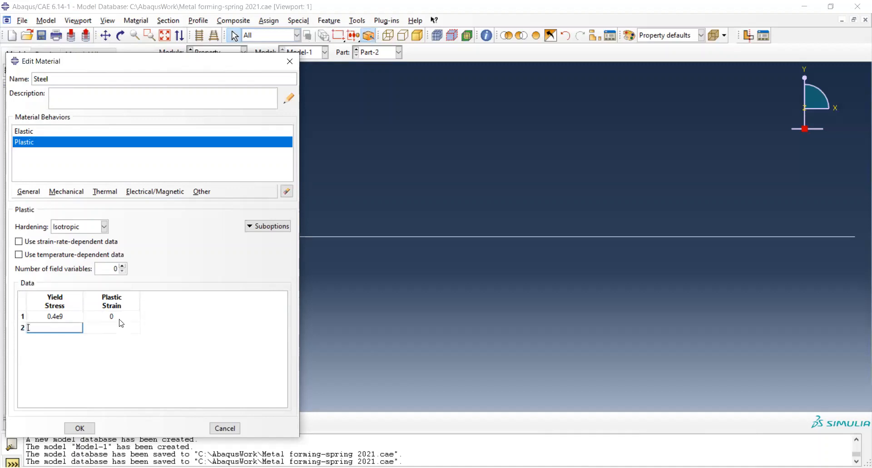
Enter a second plastic data row of yield stress 0.8e9 at plastic strain 1.0 and finish the Steel material.
{"action": "type", "text": "0.8e9"}
{"action": "left_click", "coordinate": [121, 327]}
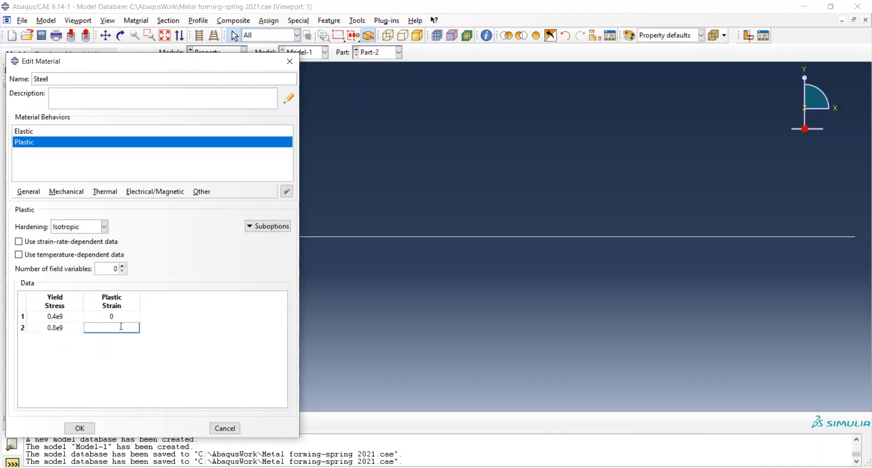
{"action": "type", "text": "1.0"}
{"action": "left_click", "coordinate": [179, 360]}
{"action": "left_click", "coordinate": [81, 429]}
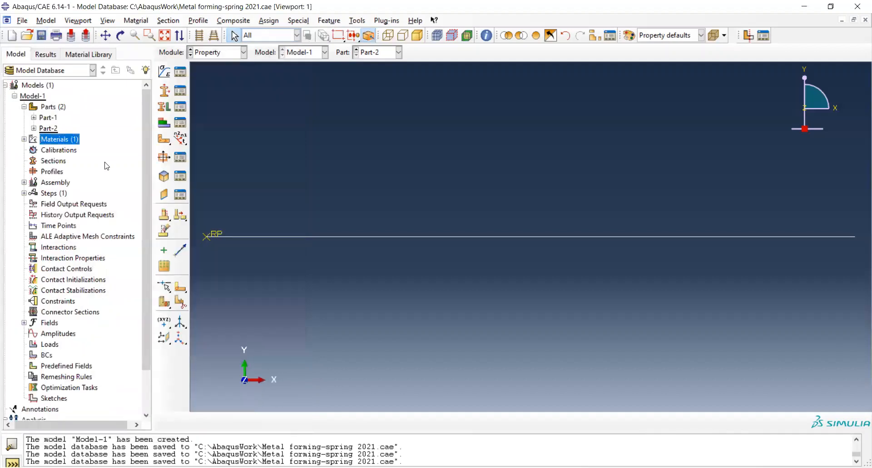
Create a solid homogeneous section named Section-1 that uses the Steel material.
{"action": "double_click", "coordinate": [64, 162]}
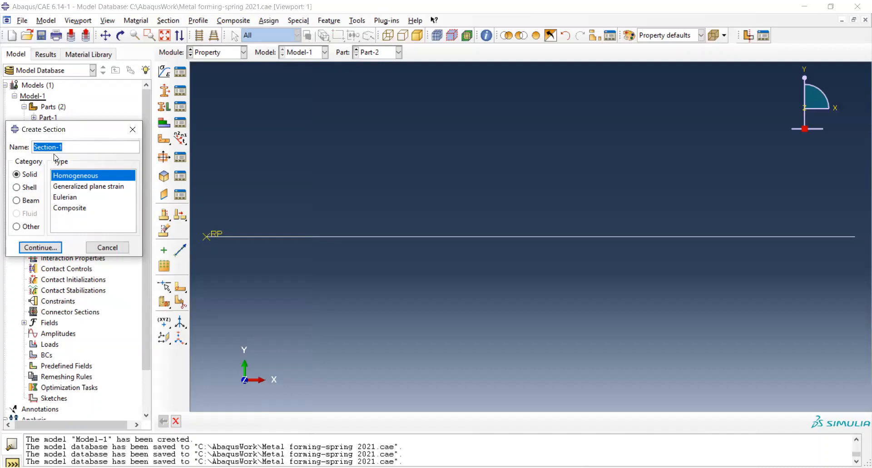
{"action": "left_click", "coordinate": [44, 248]}
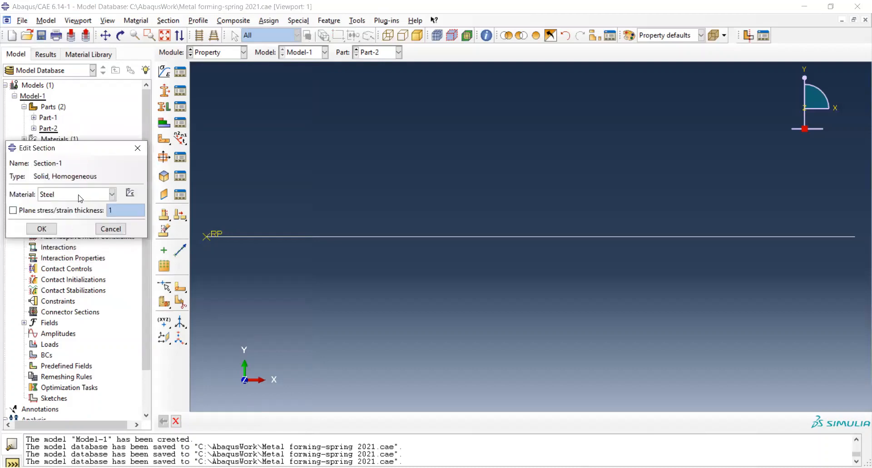
{"action": "left_click", "coordinate": [55, 196]}
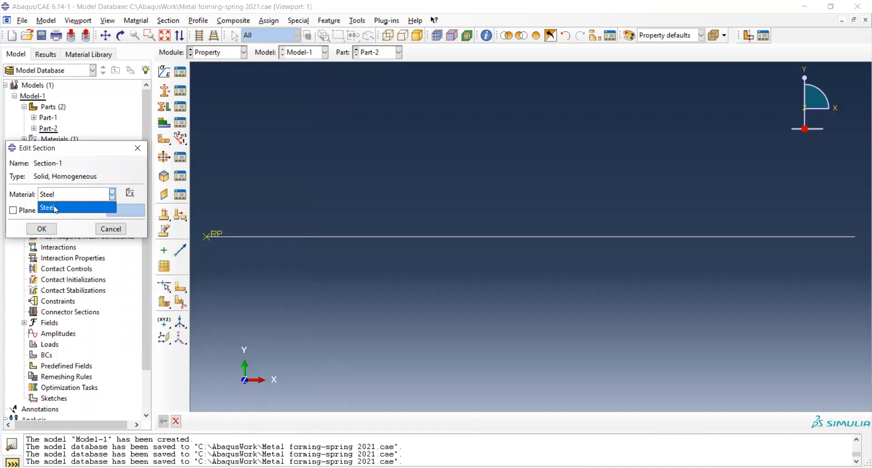
{"action": "left_click", "coordinate": [55, 208]}
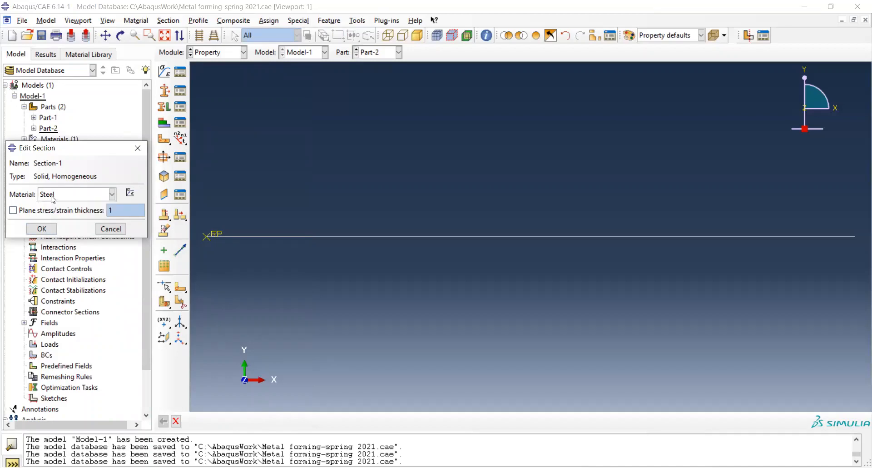
{"action": "left_click", "coordinate": [42, 230]}
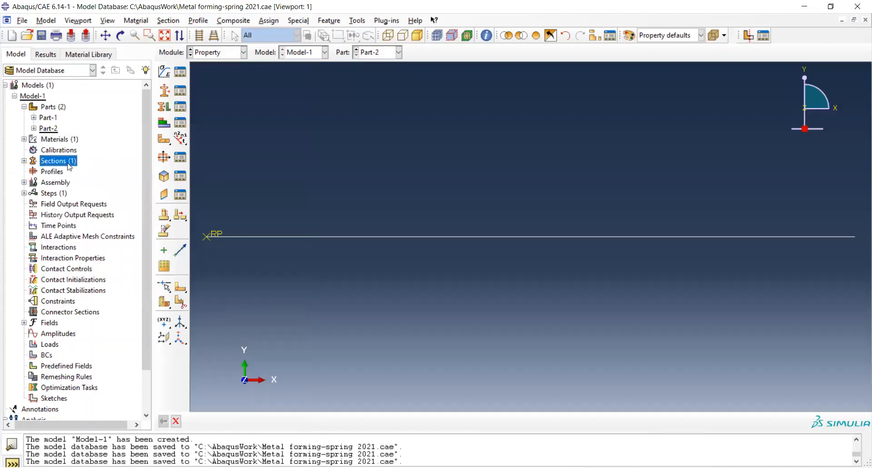
Assign Section-1 to the whole rectangular face of Part-1 without creating a set.
{"action": "left_click", "coordinate": [24, 160]}
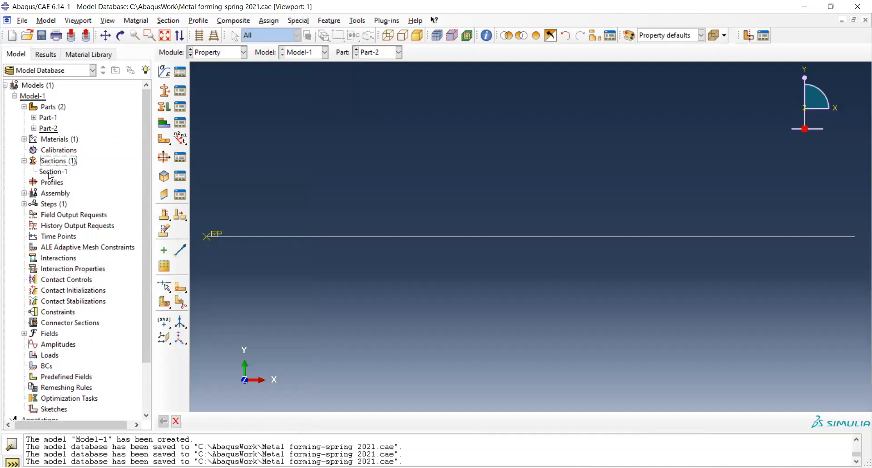
{"action": "left_click", "coordinate": [33, 118]}
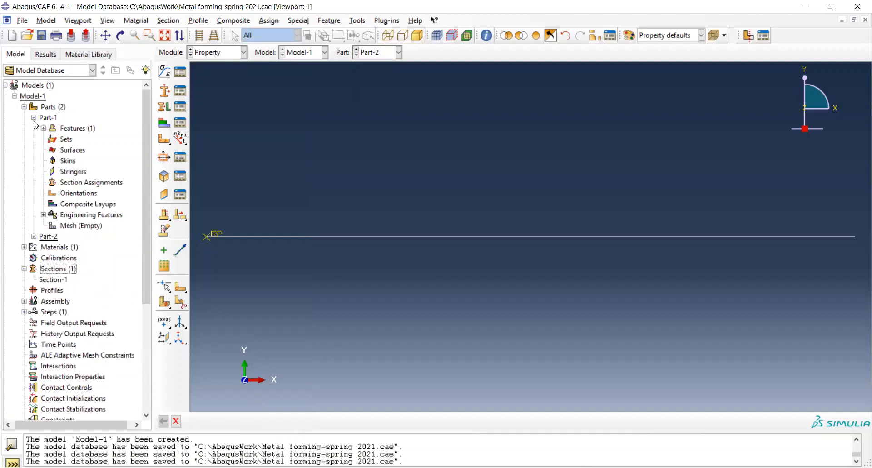
{"action": "left_click", "coordinate": [83, 184]}
{"action": "double_click", "coordinate": [84, 184]}
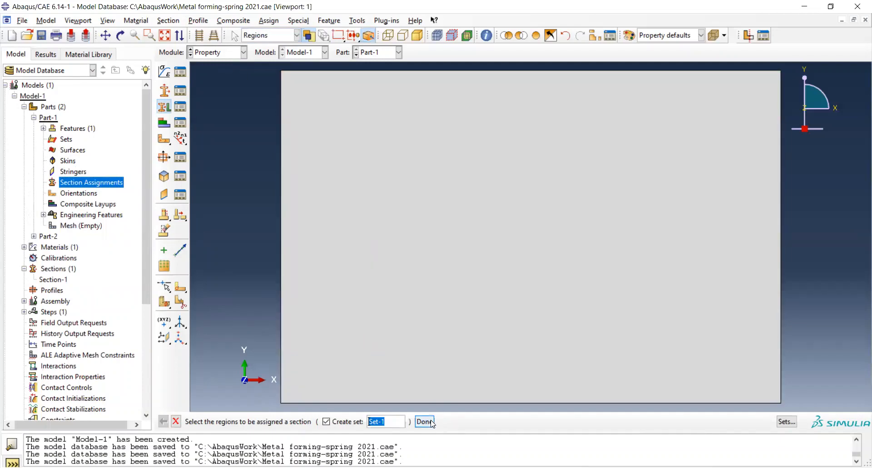
{"action": "left_click", "coordinate": [406, 278]}
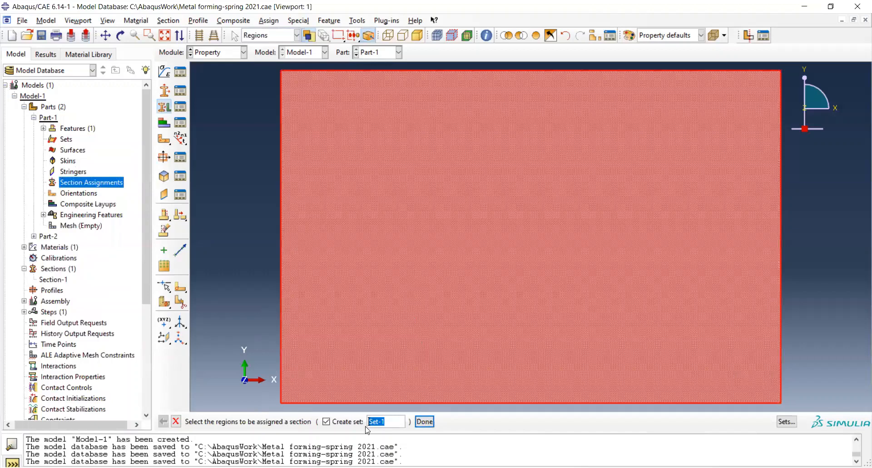
{"action": "left_click", "coordinate": [347, 423]}
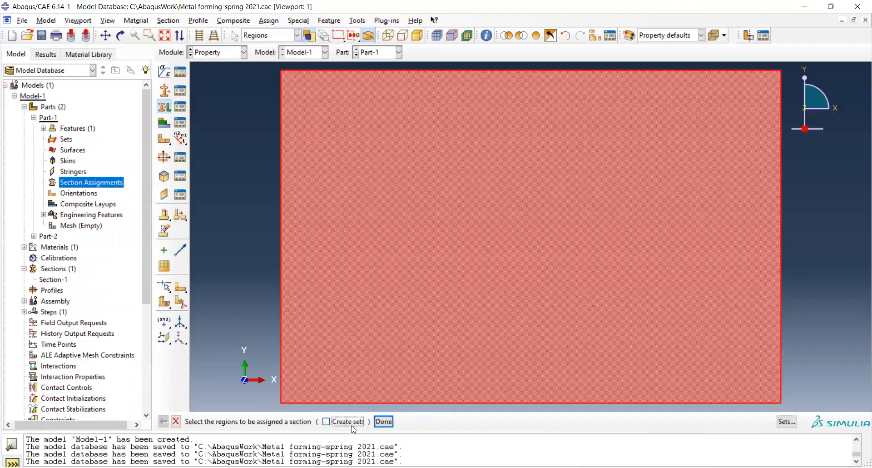
{"action": "left_click", "coordinate": [384, 421]}
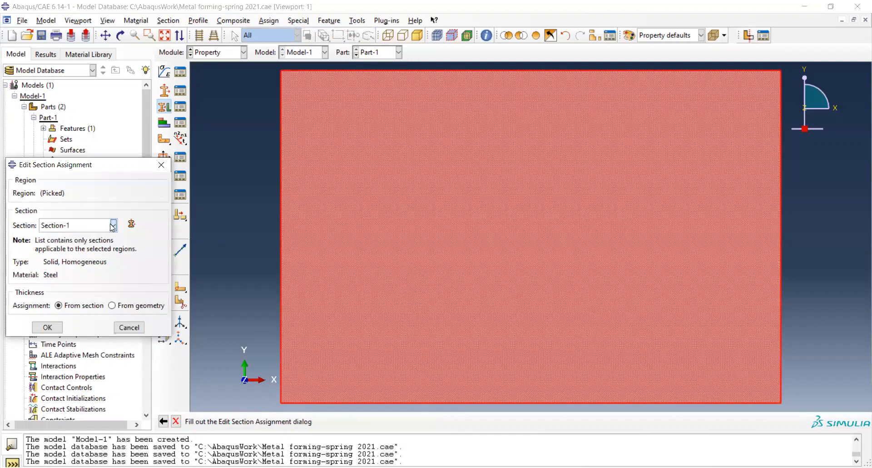
{"action": "left_click", "coordinate": [49, 327]}
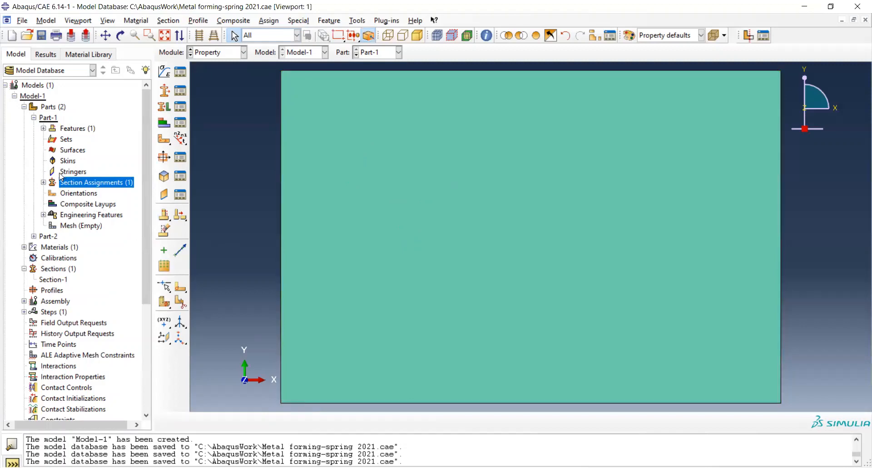
{"action": "left_click", "coordinate": [34, 117]}
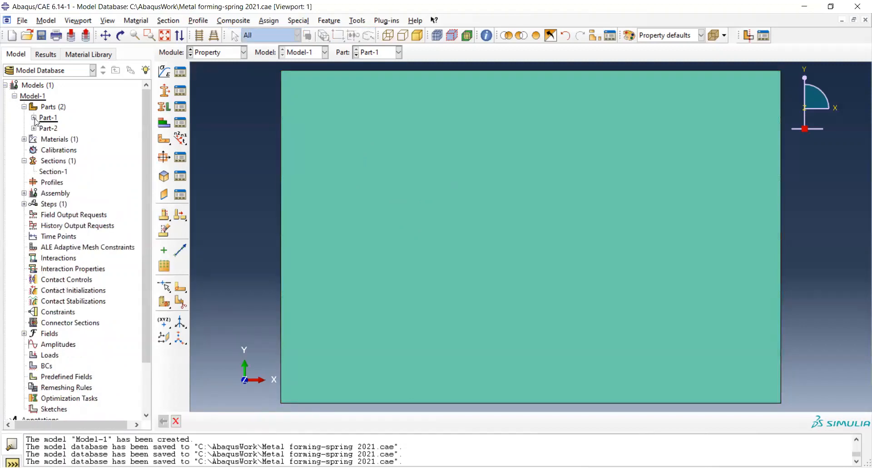
{"action": "left_click", "coordinate": [33, 128]}
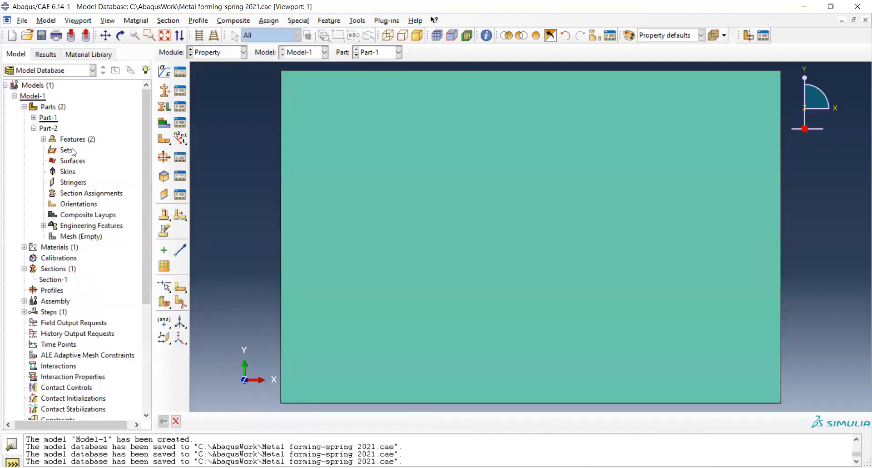
{"action": "left_click", "coordinate": [33, 129]}
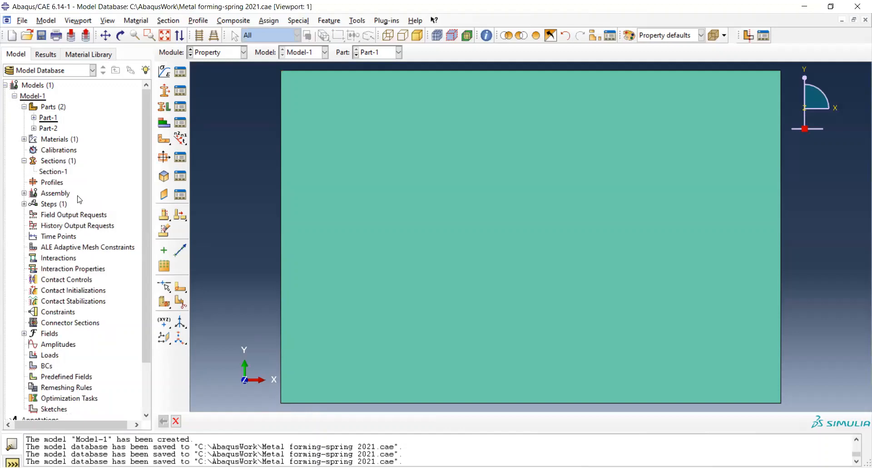
Create an independent (mesh on instance) instance of Part-1 in the assembly.
{"action": "left_click", "coordinate": [24, 193]}
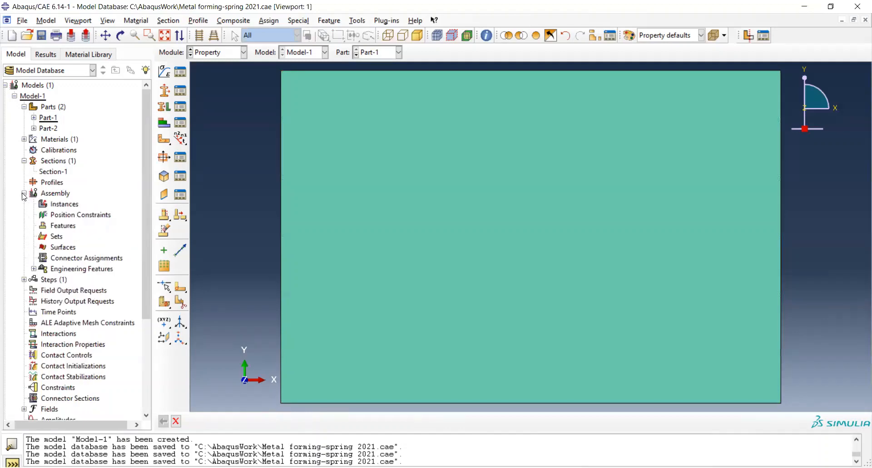
{"action": "left_click", "coordinate": [64, 204]}
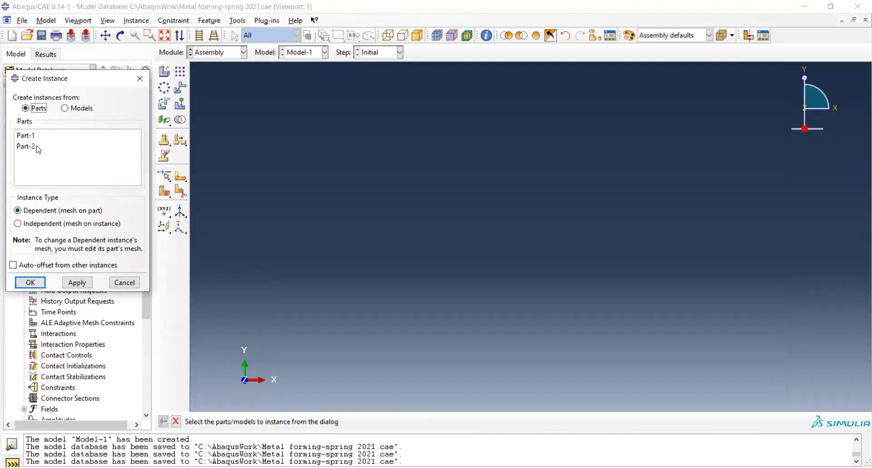
{"action": "left_click", "coordinate": [28, 137]}
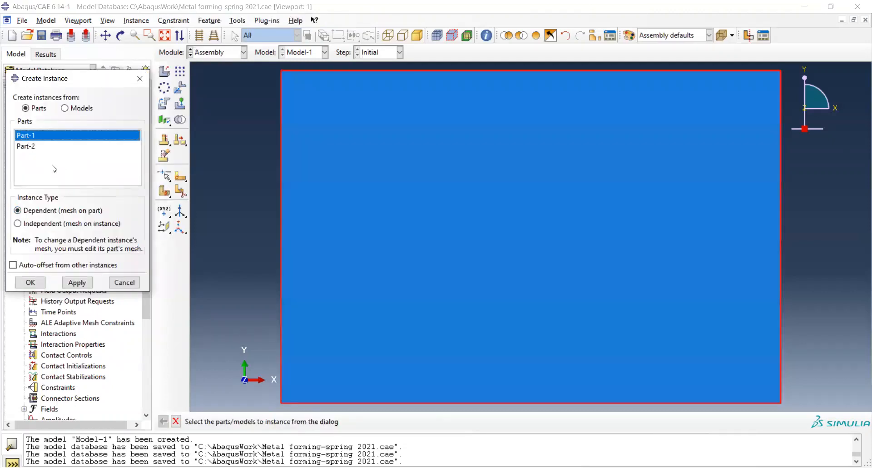
{"action": "left_click", "coordinate": [60, 225]}
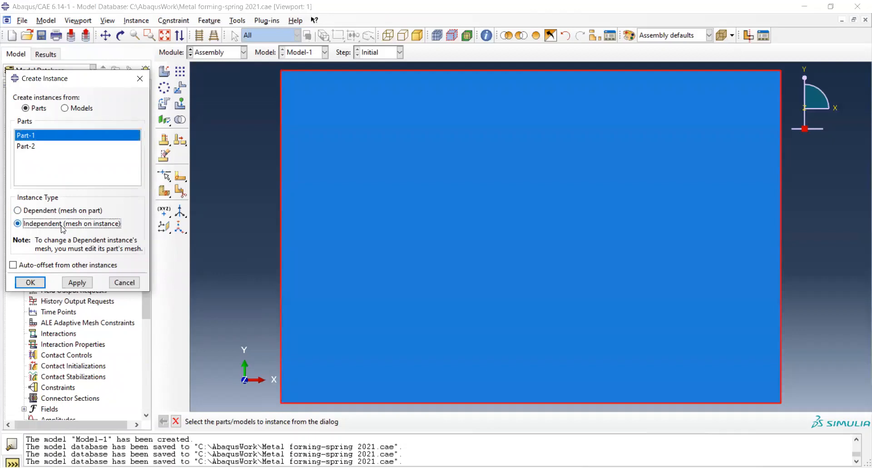
{"action": "left_click", "coordinate": [30, 282]}
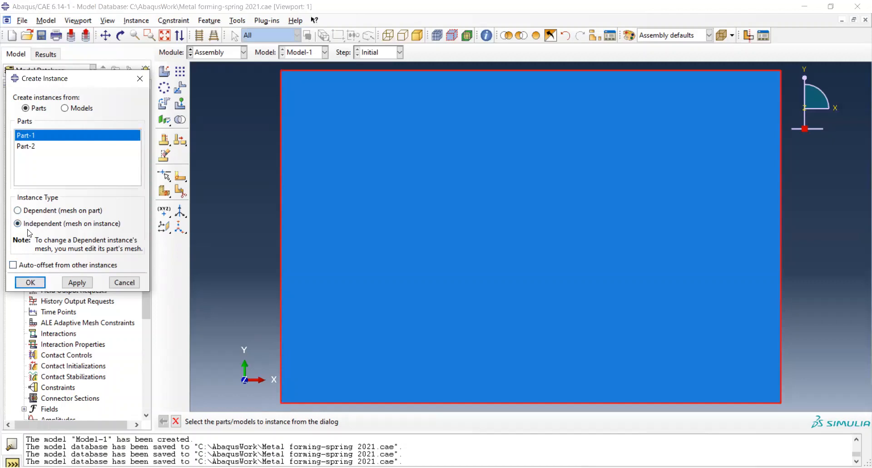
{"action": "left_click", "coordinate": [33, 284]}
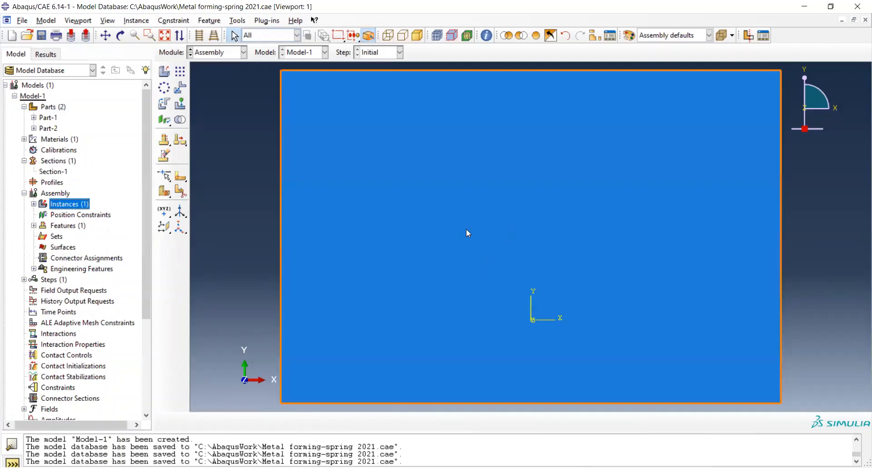
Create an independent (mesh on instance) instance of Part-2 in the assembly.
{"action": "left_click", "coordinate": [33, 205]}
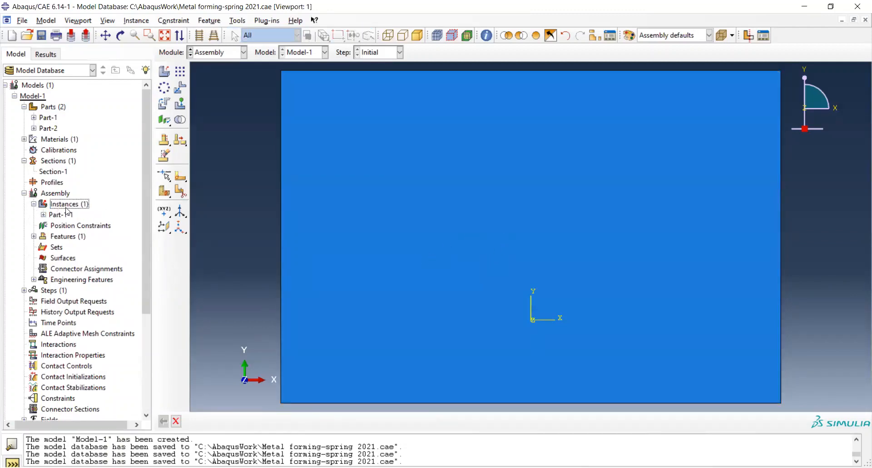
{"action": "double_click", "coordinate": [65, 207]}
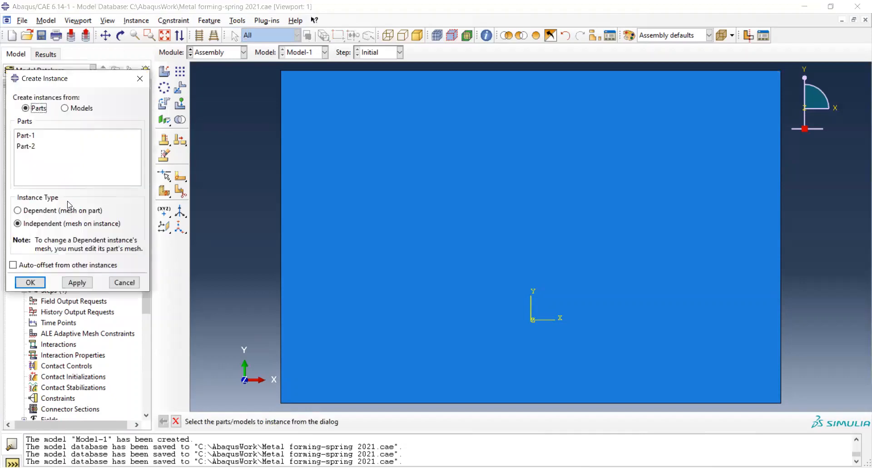
{"action": "left_click", "coordinate": [29, 147]}
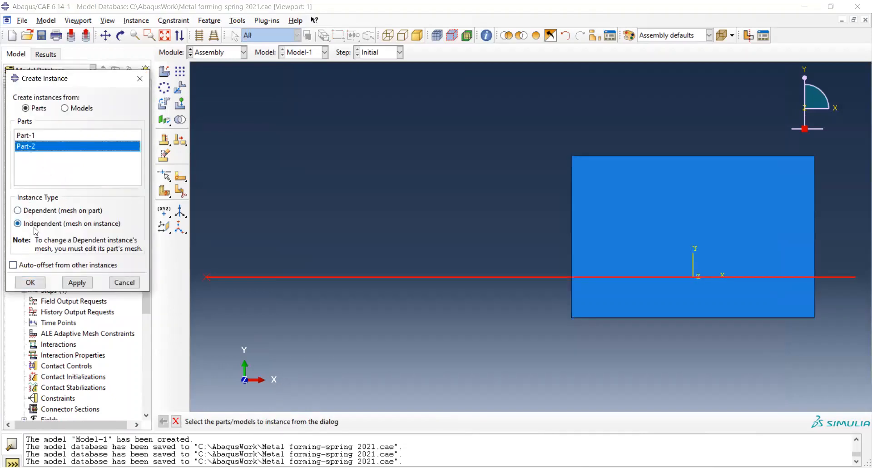
{"action": "left_click", "coordinate": [31, 283]}
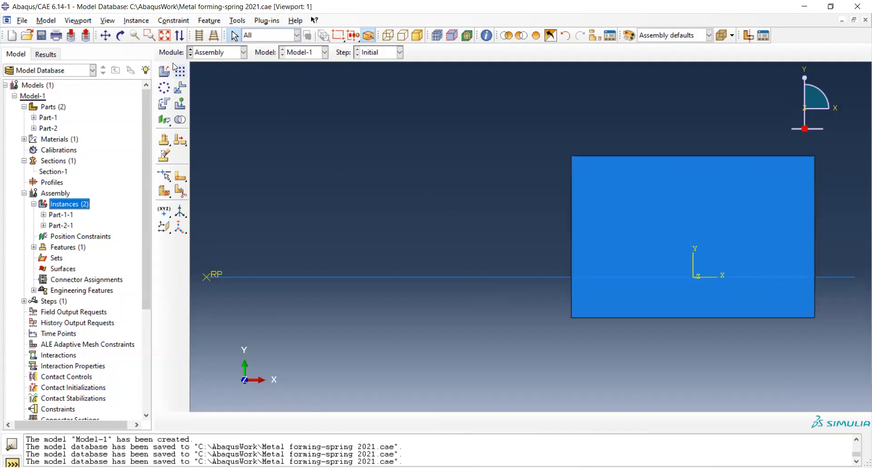
{"action": "left_click", "coordinate": [136, 20]}
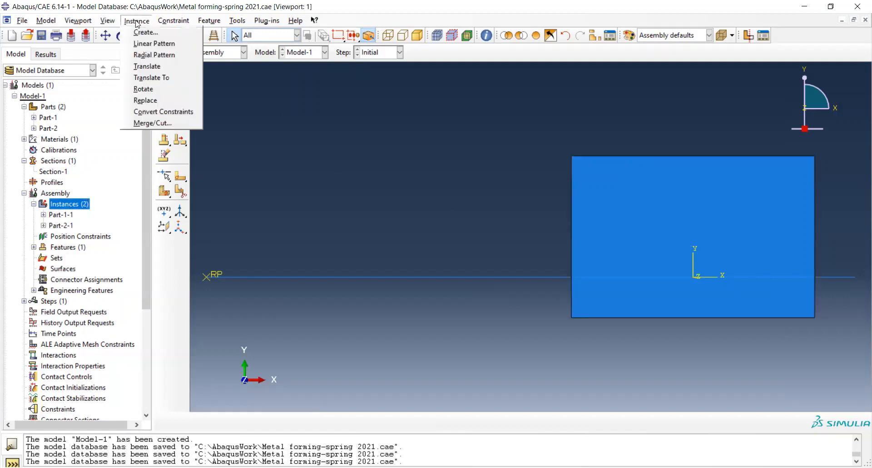
{"action": "left_click", "coordinate": [177, 82]}
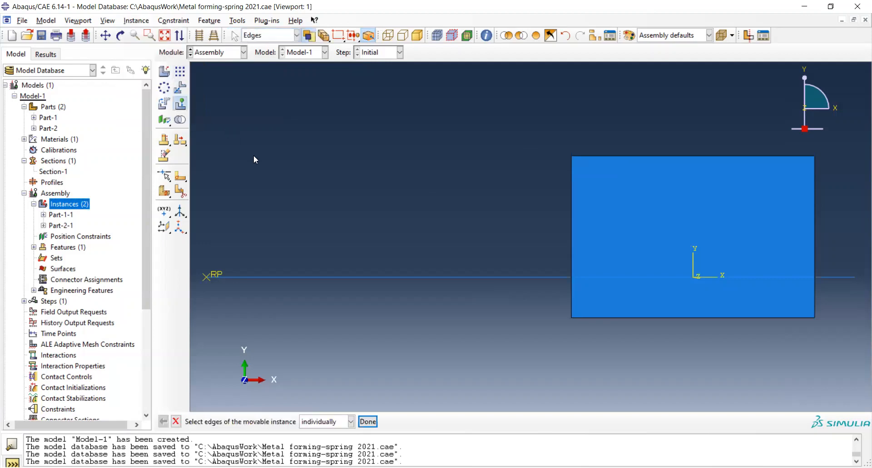
{"action": "left_click", "coordinate": [262, 278]}
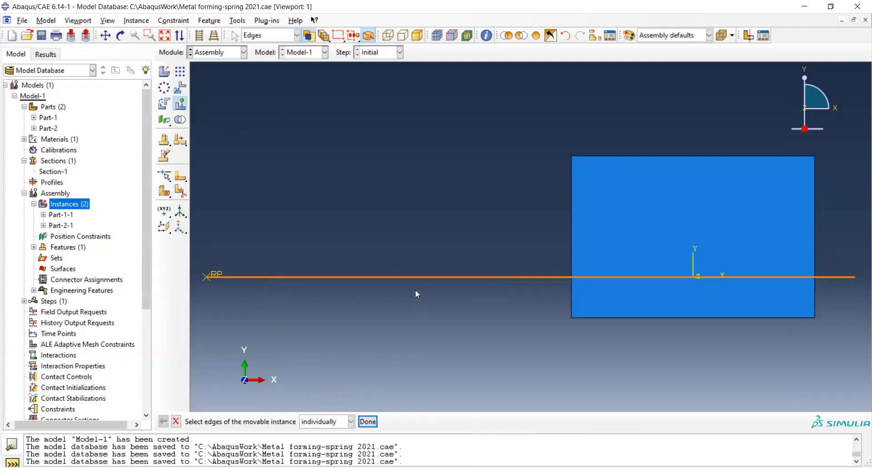
{"action": "left_click", "coordinate": [369, 423]}
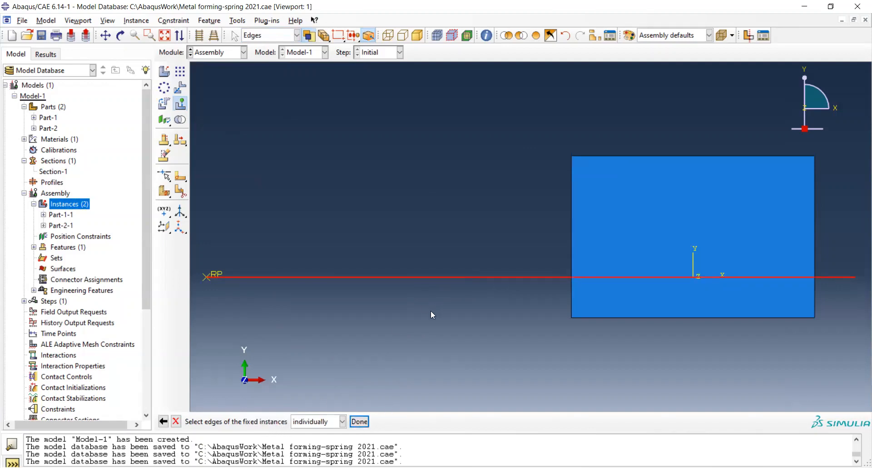
{"action": "left_click", "coordinate": [580, 156]}
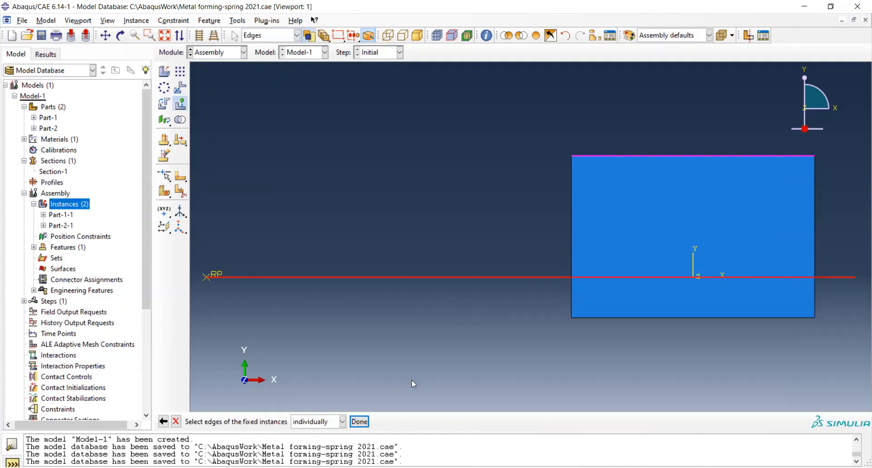
{"action": "left_click", "coordinate": [364, 423]}
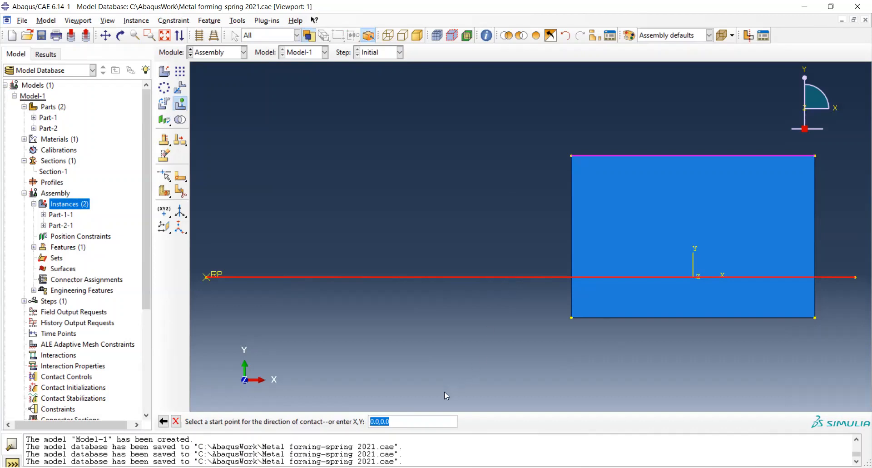
{"action": "key", "text": "Escape"}
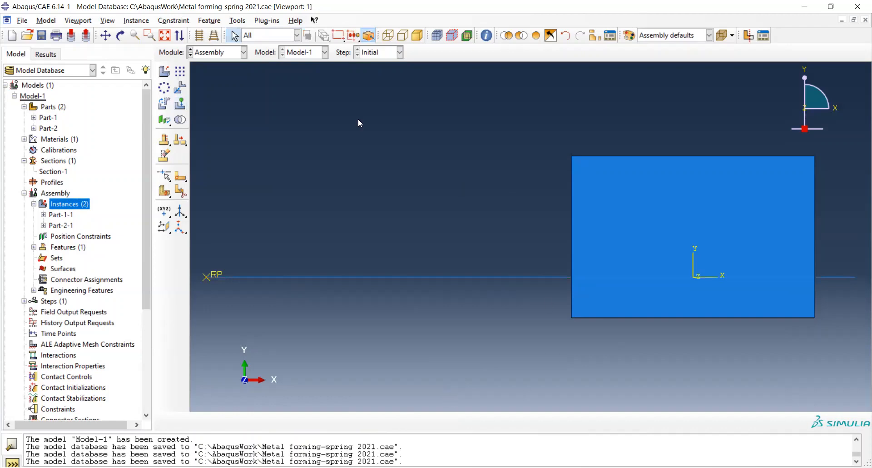
Try to translate the Part-2 instance from its line's midpoint to the rectangle's top-left corner, and save the model database.
{"action": "left_click", "coordinate": [136, 21]}
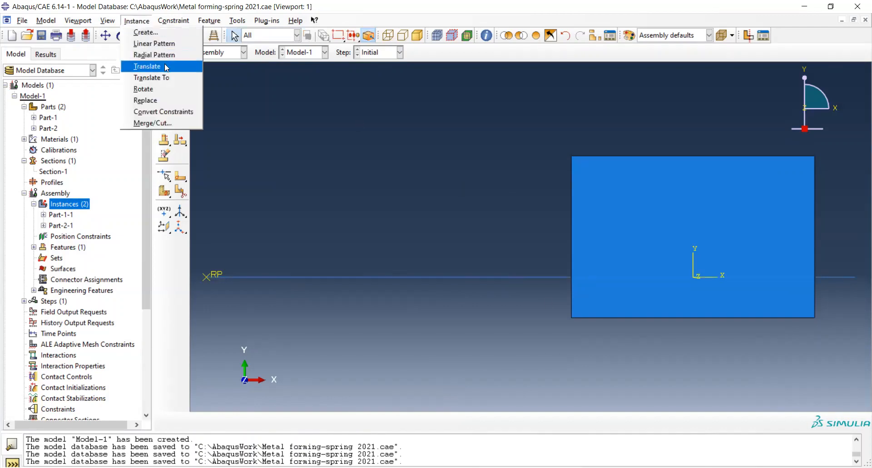
{"action": "left_click", "coordinate": [147, 66]}
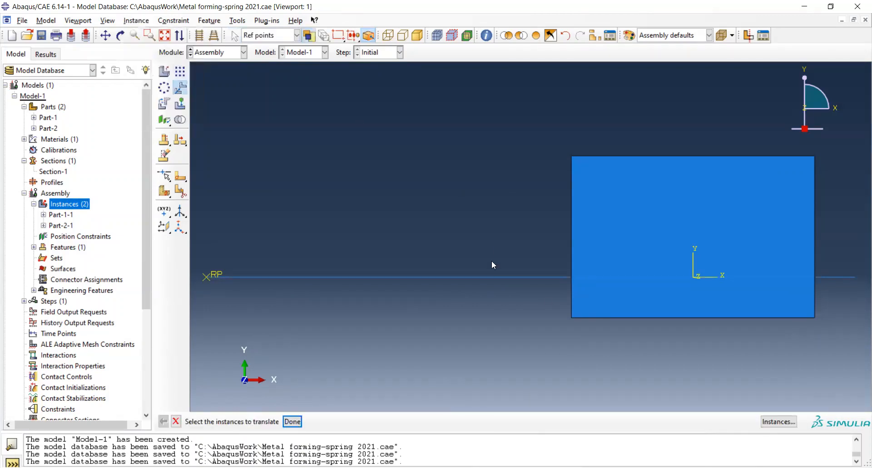
{"action": "left_click", "coordinate": [468, 278]}
{"action": "left_click", "coordinate": [293, 421]}
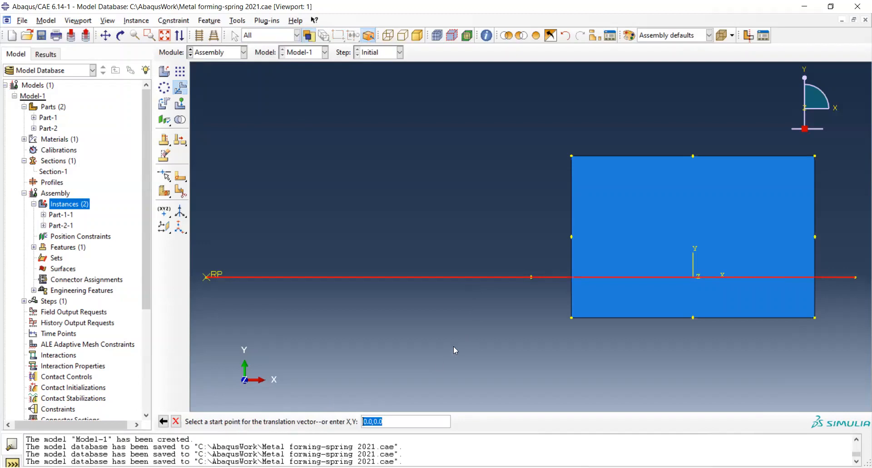
{"action": "left_click", "coordinate": [530, 277]}
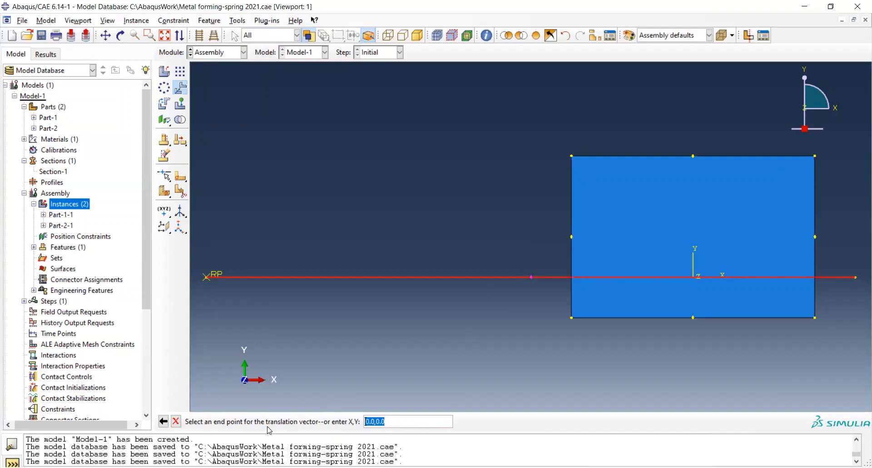
{"action": "left_click", "coordinate": [571, 156]}
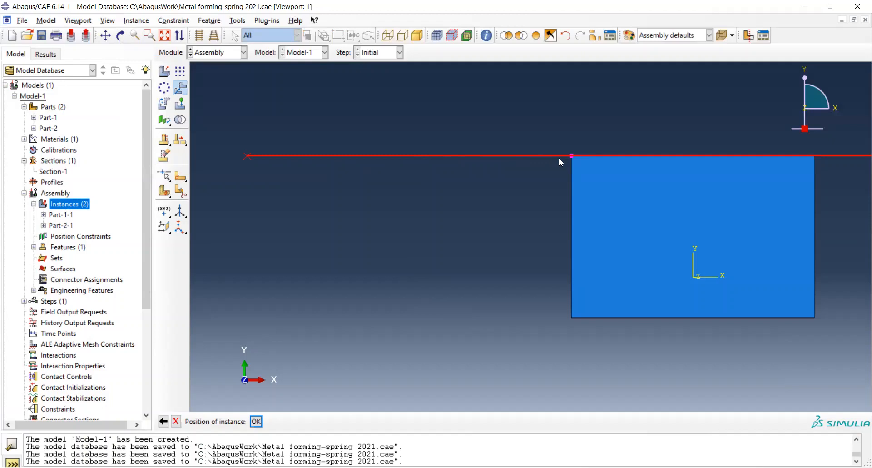
{"action": "left_click", "coordinate": [42, 36]}
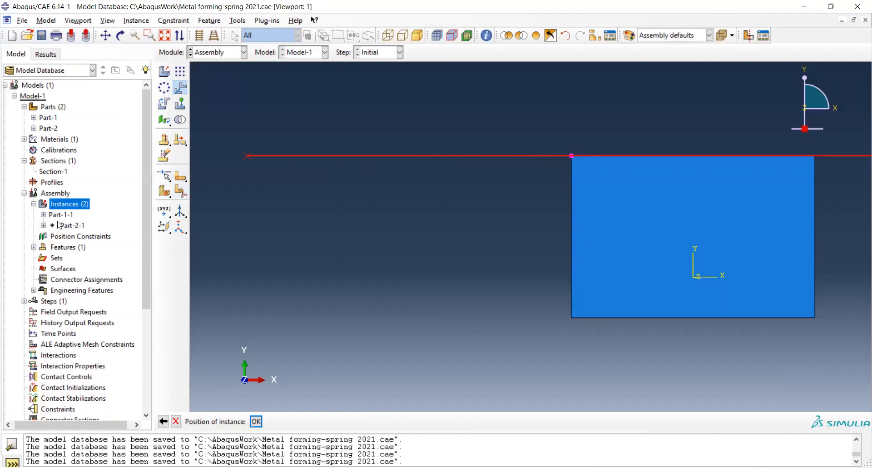
{"action": "left_click_drag", "start_coordinate": [144, 216], "coordinate": [142, 243]}
{"action": "left_click", "coordinate": [25, 153]}
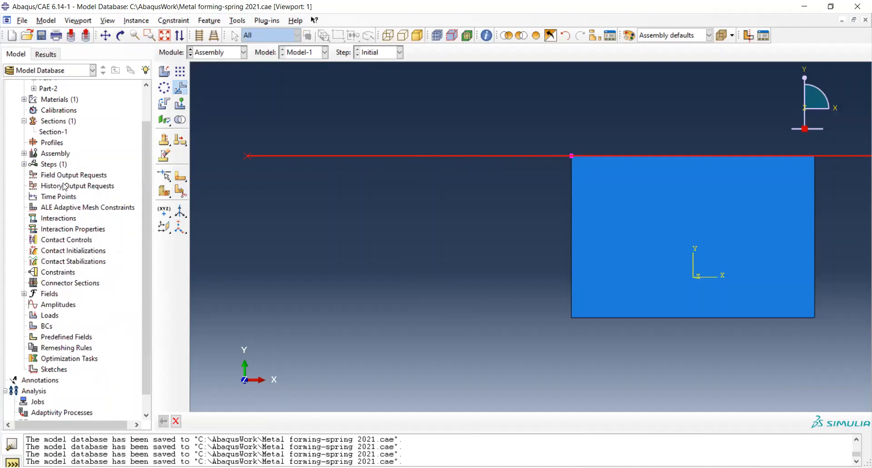
{"action": "double_click", "coordinate": [54, 164]}
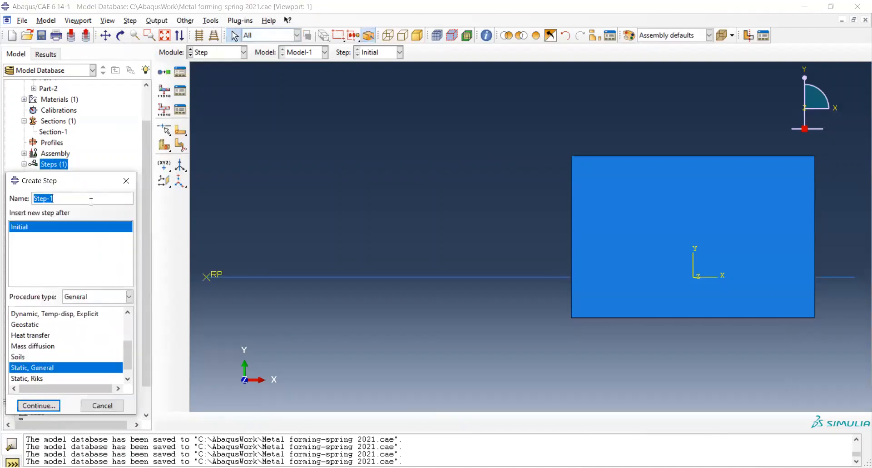
{"action": "left_click", "coordinate": [111, 406]}
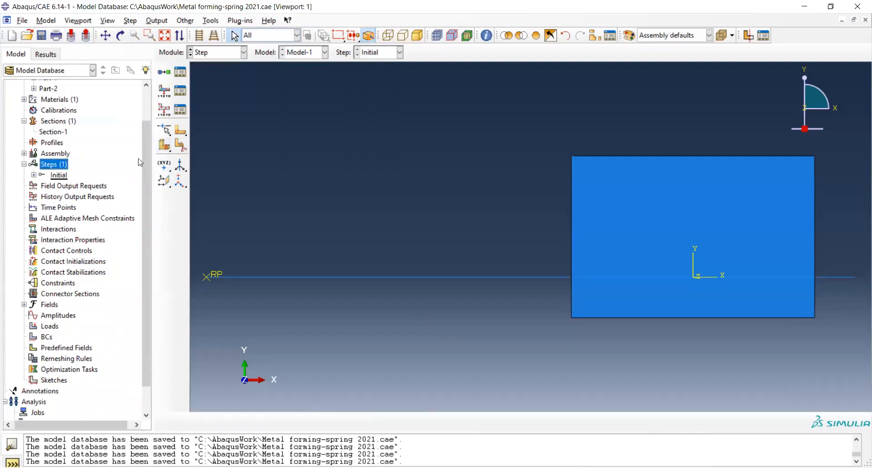
Return to the assembly, translate the Part-2 instance from its midpoint to the rectangle's top-left corner, and save the model database.
{"action": "left_click", "coordinate": [67, 156]}
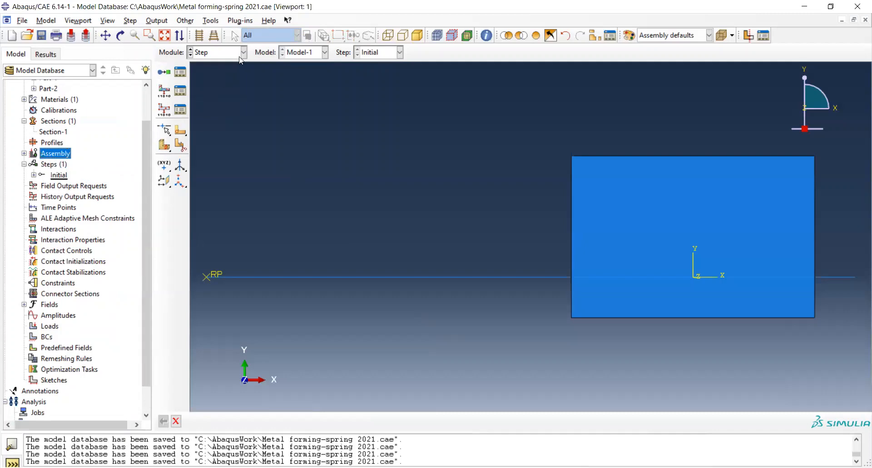
{"action": "left_click", "coordinate": [24, 154]}
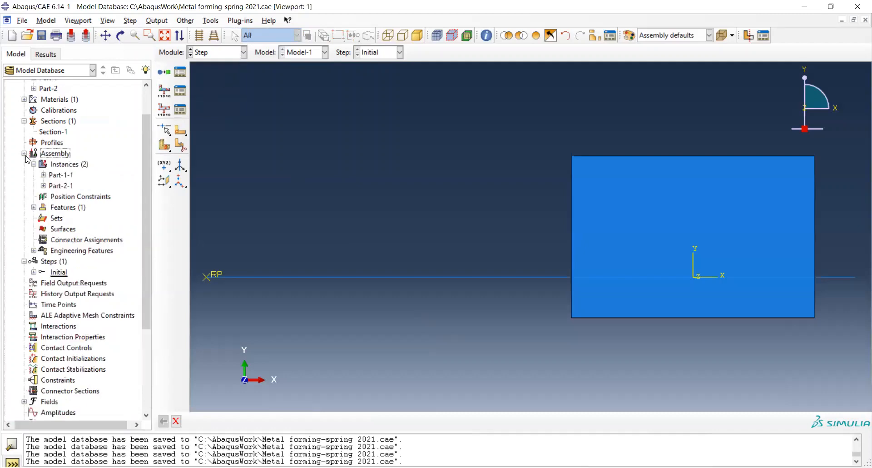
{"action": "left_click", "coordinate": [59, 168]}
{"action": "double_click", "coordinate": [59, 168]}
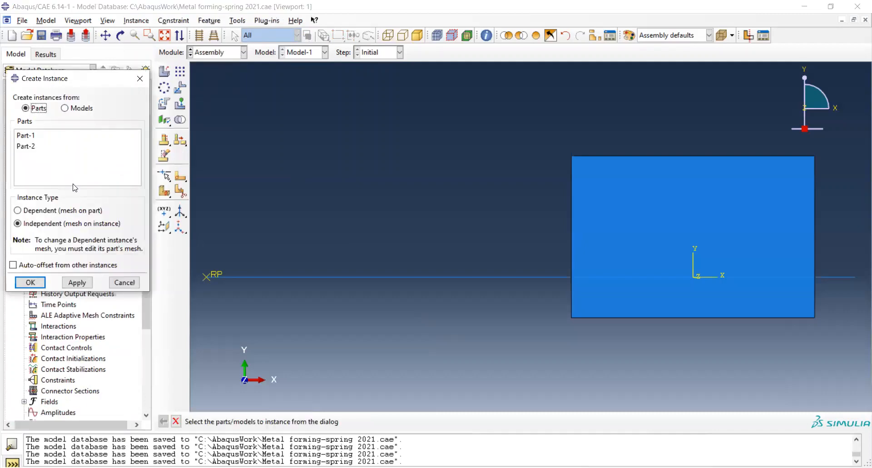
{"action": "left_click", "coordinate": [123, 284]}
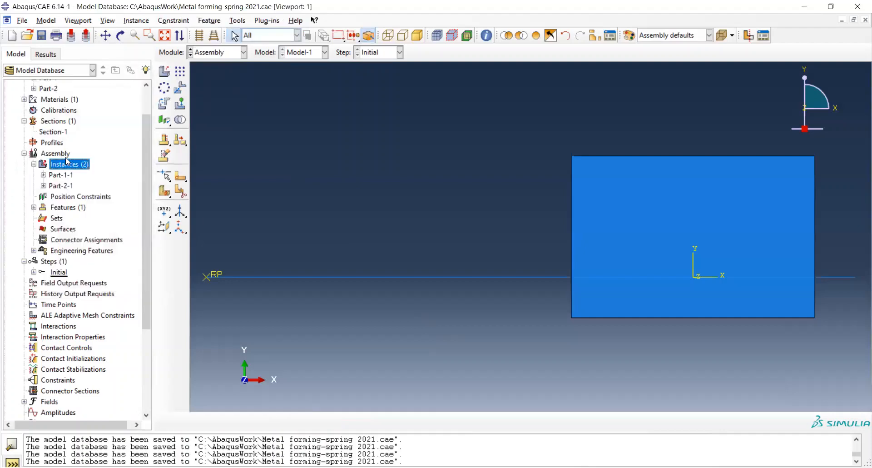
{"action": "left_click", "coordinate": [137, 20]}
{"action": "left_click", "coordinate": [170, 66]}
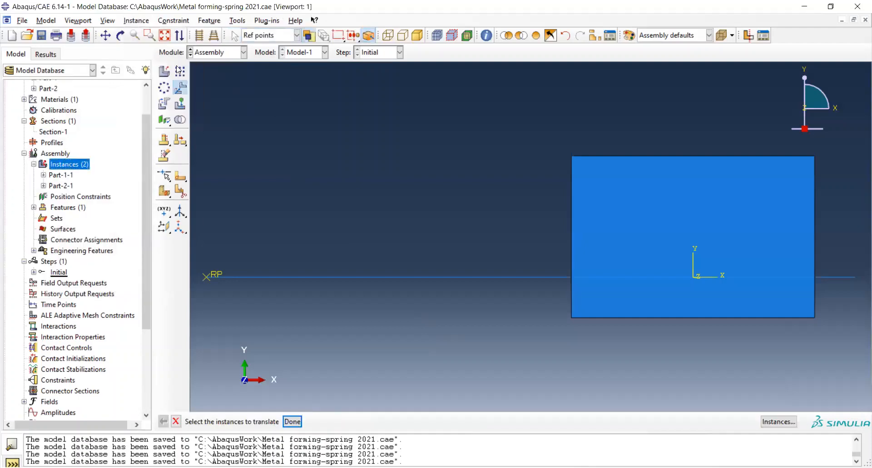
{"action": "left_click", "coordinate": [422, 277]}
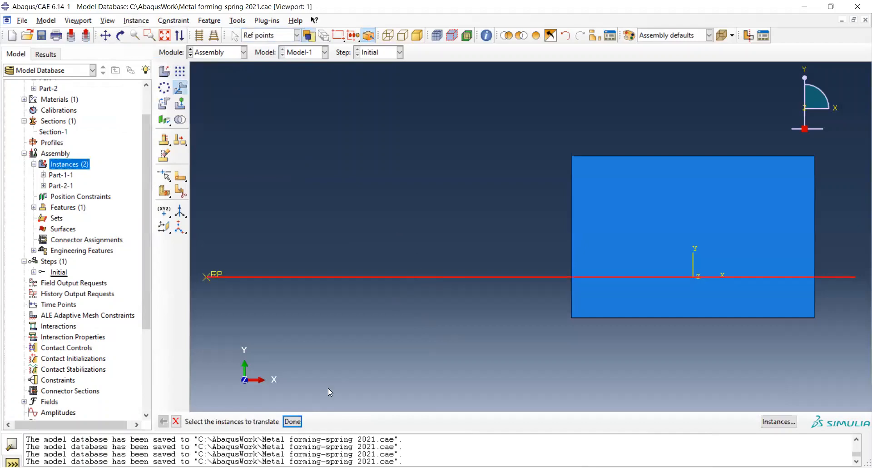
{"action": "left_click", "coordinate": [292, 422]}
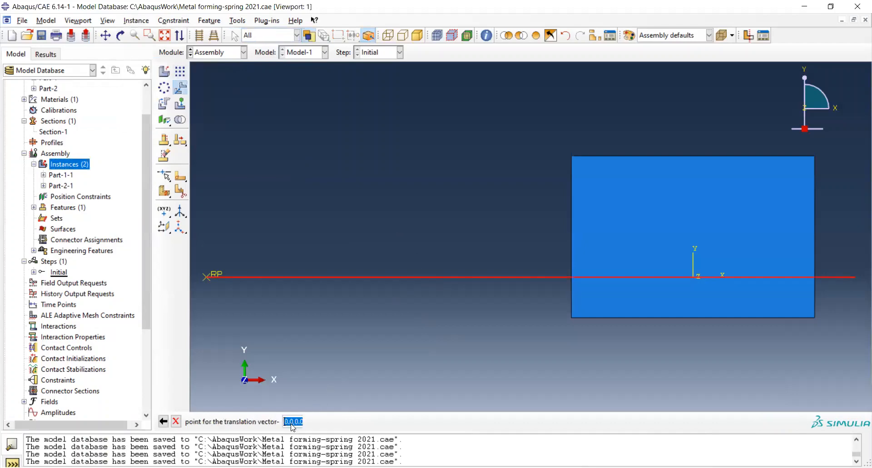
{"action": "left_click", "coordinate": [531, 277]}
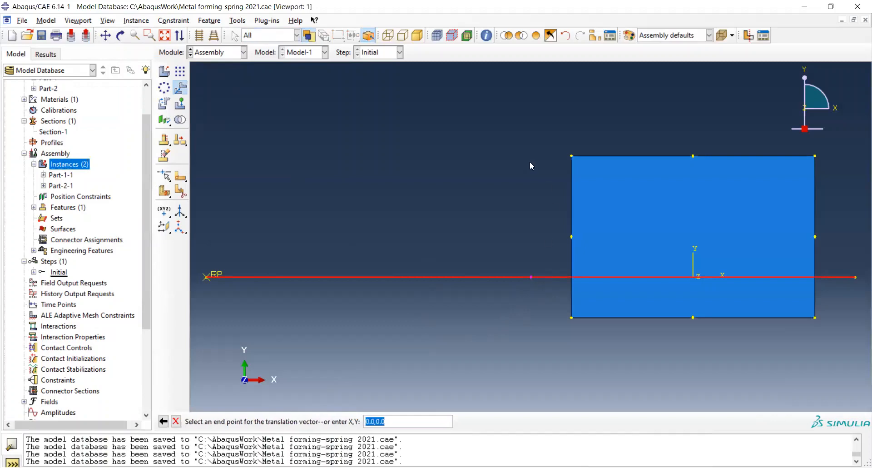
{"action": "left_click", "coordinate": [572, 156]}
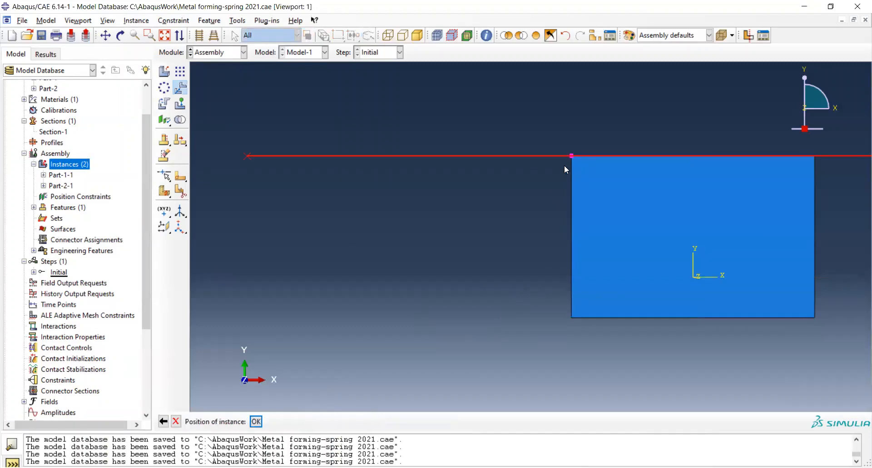
{"action": "left_click", "coordinate": [256, 421]}
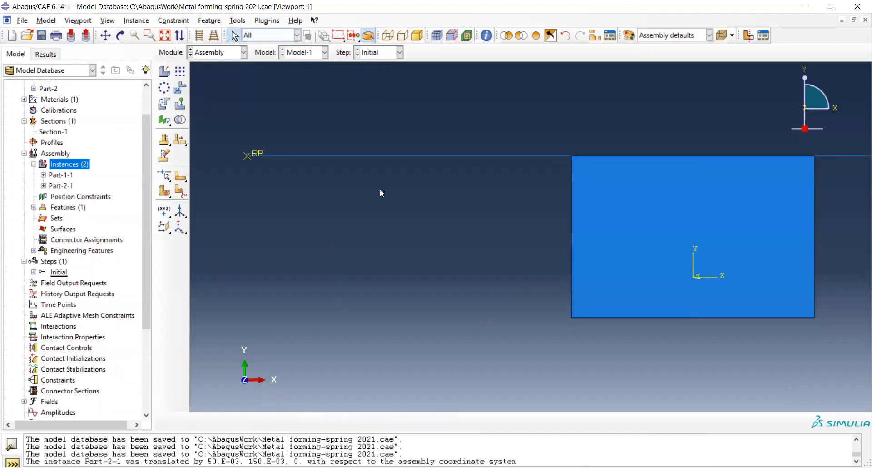
{"action": "left_click", "coordinate": [41, 35]}
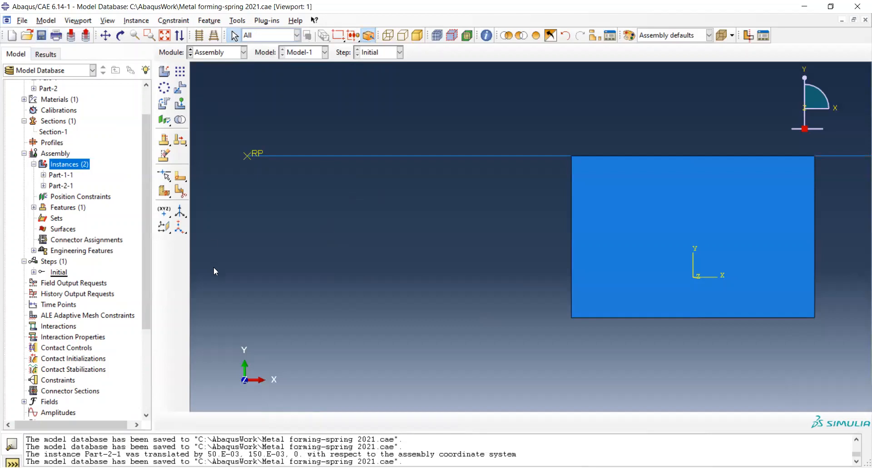
Create a Static, General step named Step-1 after Initial, with a time period of 1 and Nlgeom on.
{"action": "double_click", "coordinate": [53, 261]}
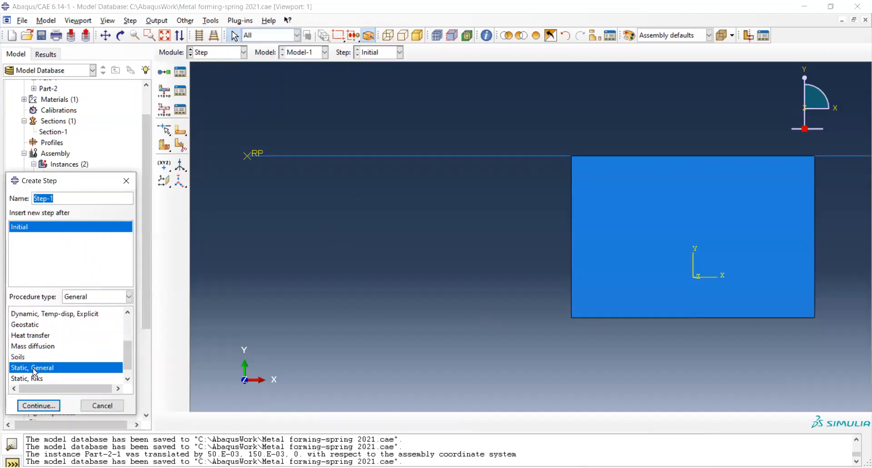
{"action": "left_click", "coordinate": [47, 405]}
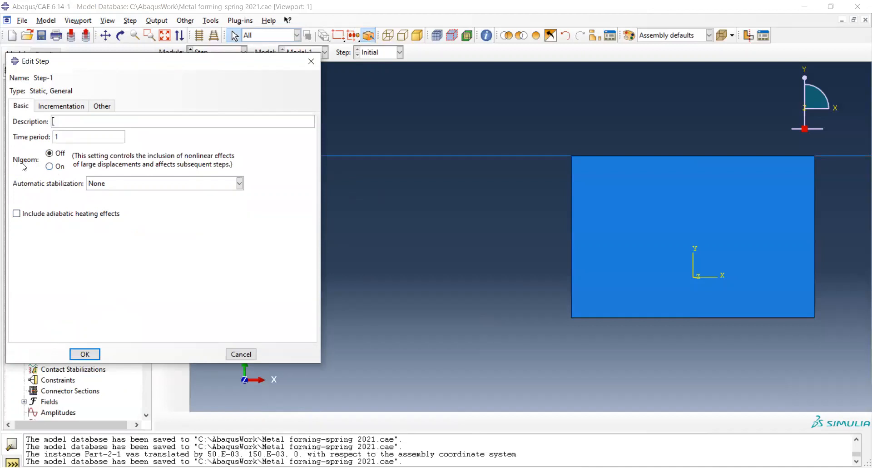
{"action": "left_click", "coordinate": [49, 167]}
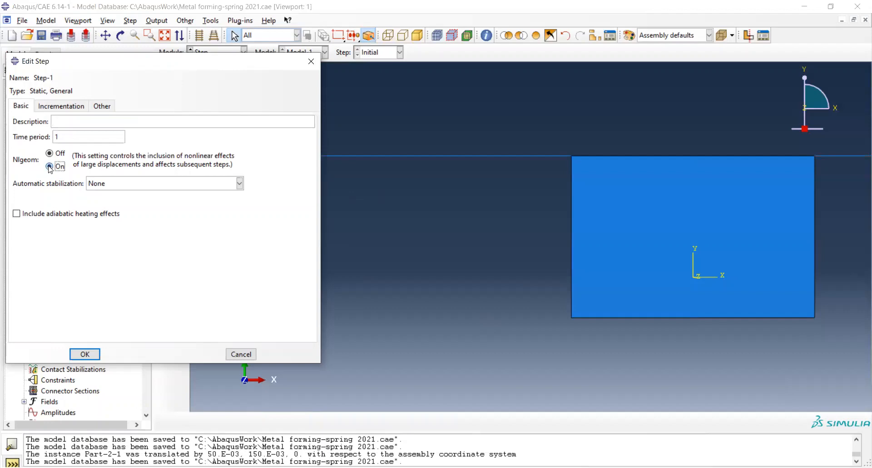
{"action": "left_click", "coordinate": [93, 356]}
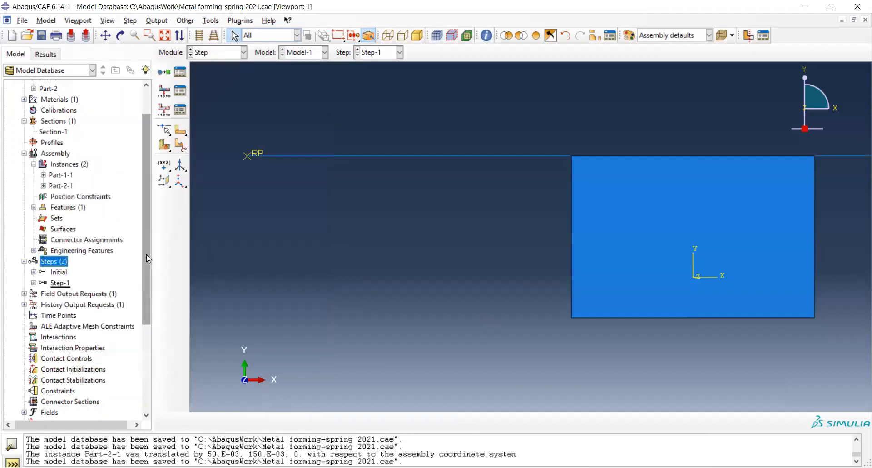
Create contact interaction property IntProp-1 with tangential behavior using the Penalty friction formulation and a friction coefficient of 0.3.
{"action": "left_click_drag", "start_coordinate": [146, 255], "coordinate": [142, 348]}
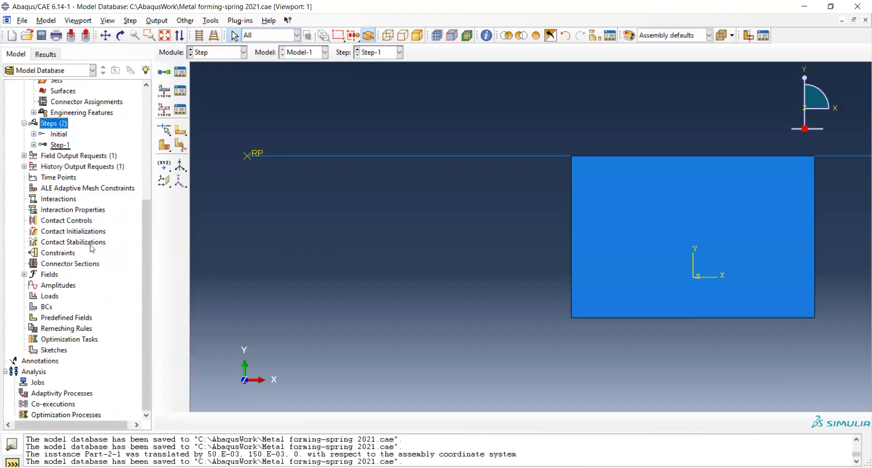
{"action": "double_click", "coordinate": [74, 211]}
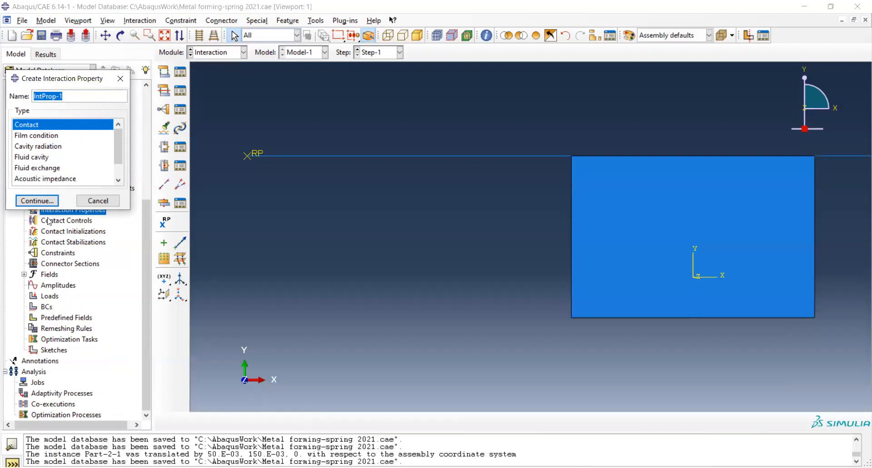
{"action": "left_click", "coordinate": [39, 201]}
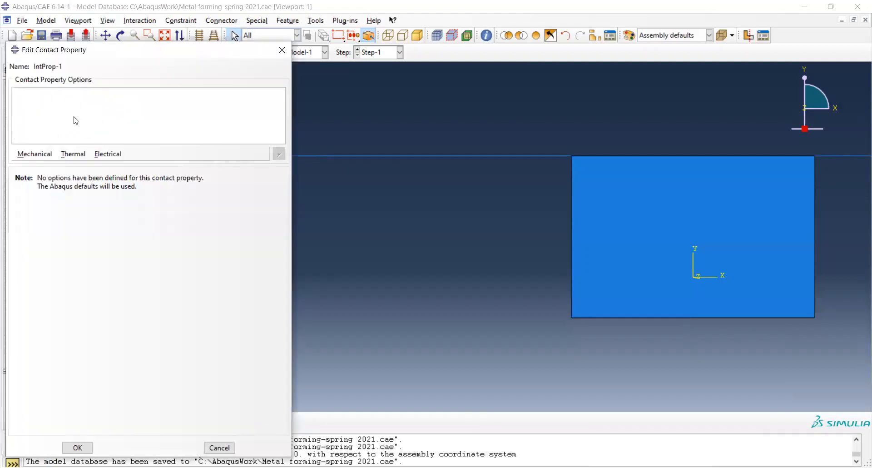
{"action": "left_click", "coordinate": [49, 158]}
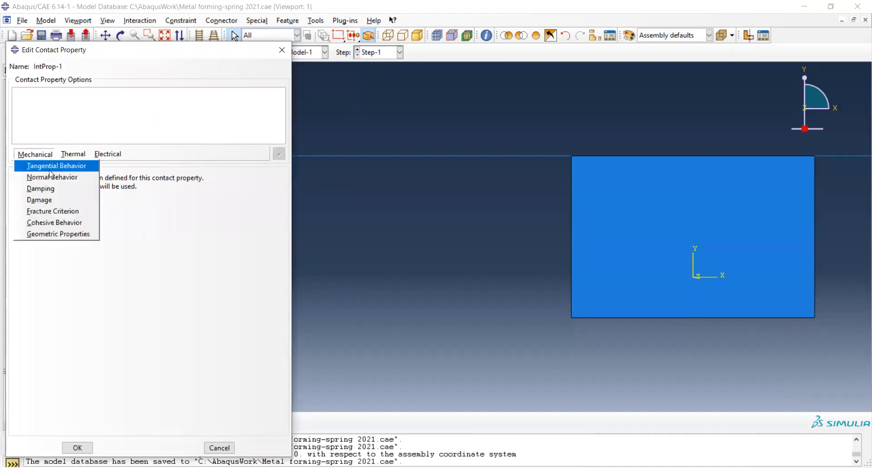
{"action": "left_click", "coordinate": [52, 167]}
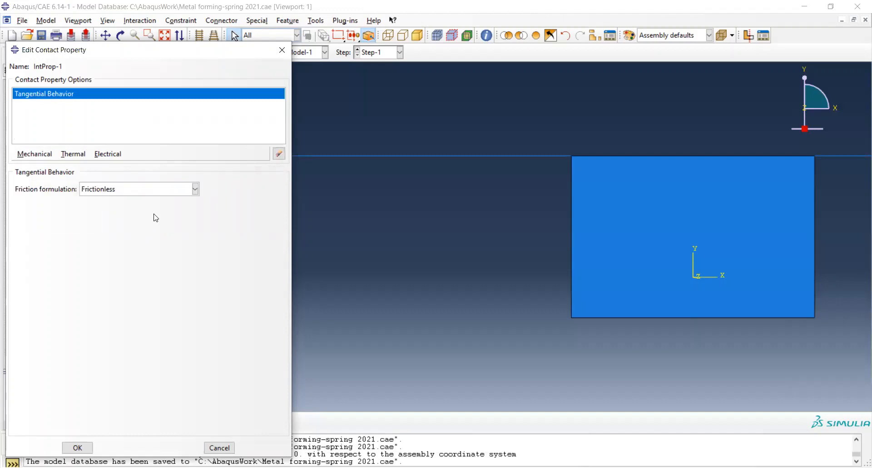
{"action": "left_click", "coordinate": [195, 189]}
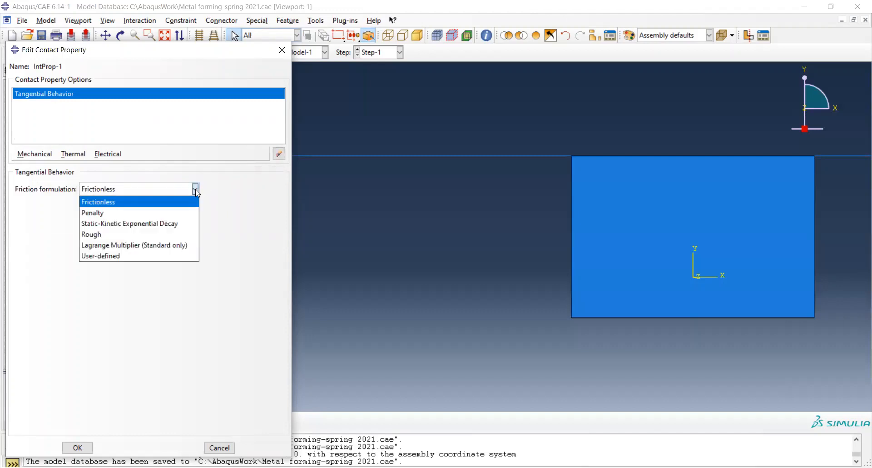
{"action": "left_click", "coordinate": [183, 212]}
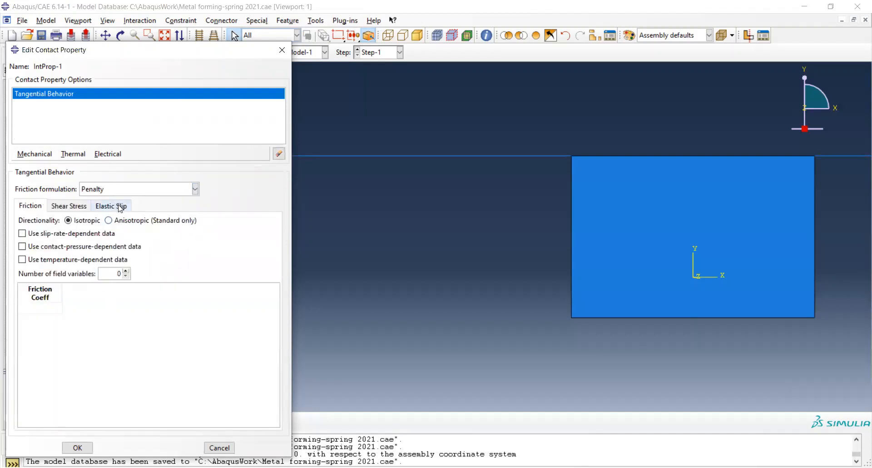
{"action": "left_click", "coordinate": [57, 311]}
{"action": "type", "text": "0.3"}
{"action": "key", "text": "Return"}
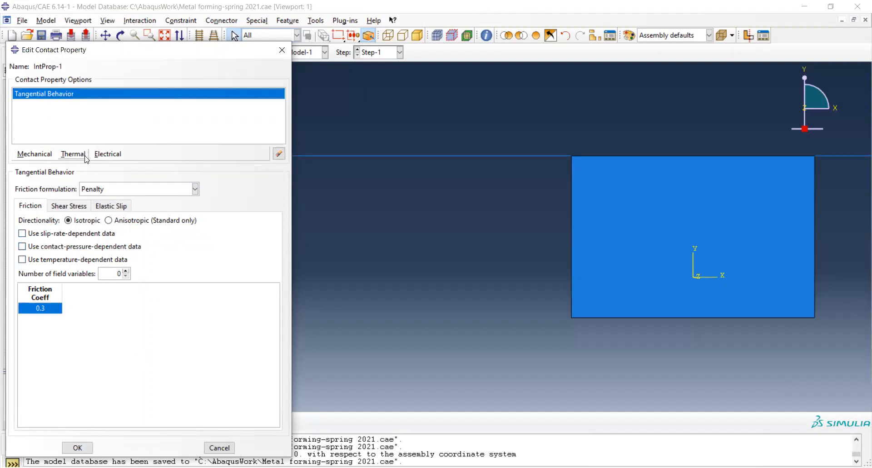
Add normal behavior with "Hard" Contact and separation allowed after contact, and complete the IntProp-1 contact property.
{"action": "left_click", "coordinate": [38, 154]}
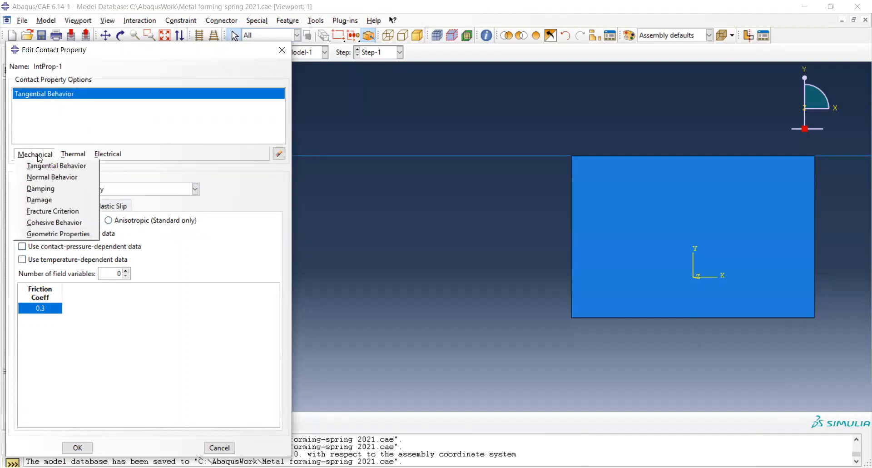
{"action": "left_click", "coordinate": [51, 177]}
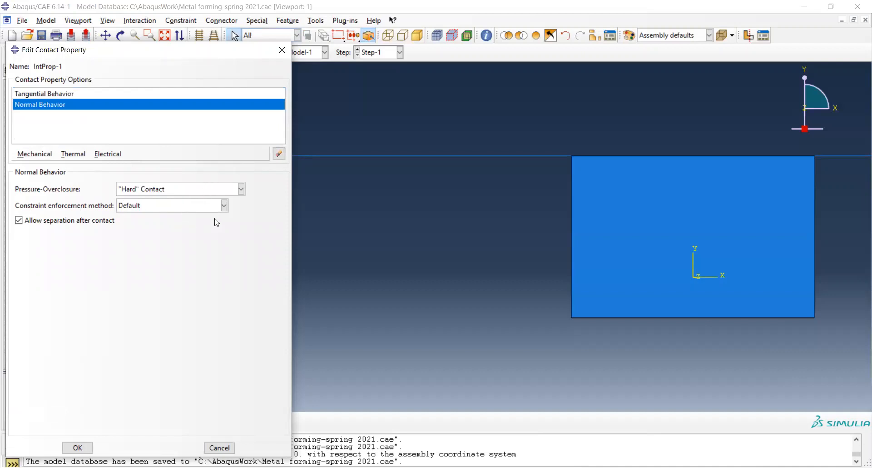
{"action": "left_click", "coordinate": [60, 94]}
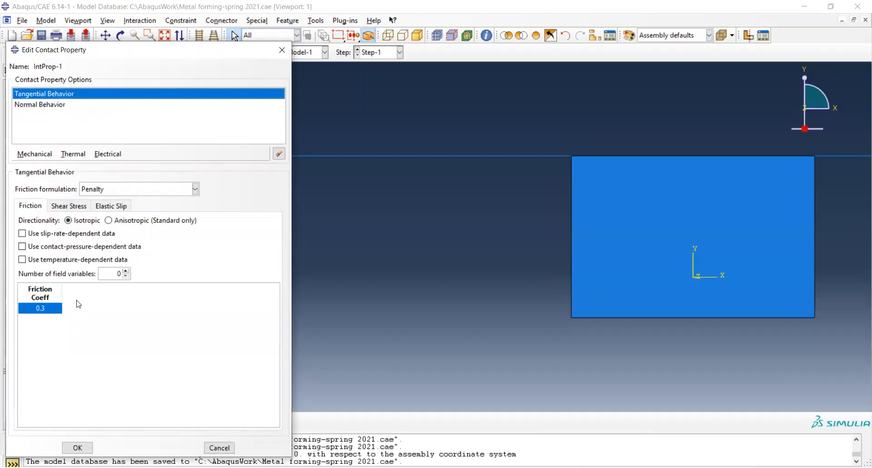
{"action": "left_click", "coordinate": [43, 105]}
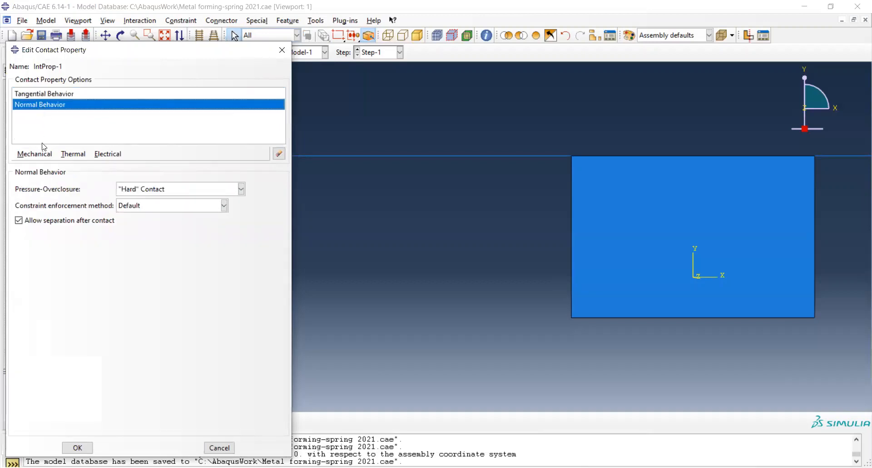
{"action": "left_click", "coordinate": [78, 448]}
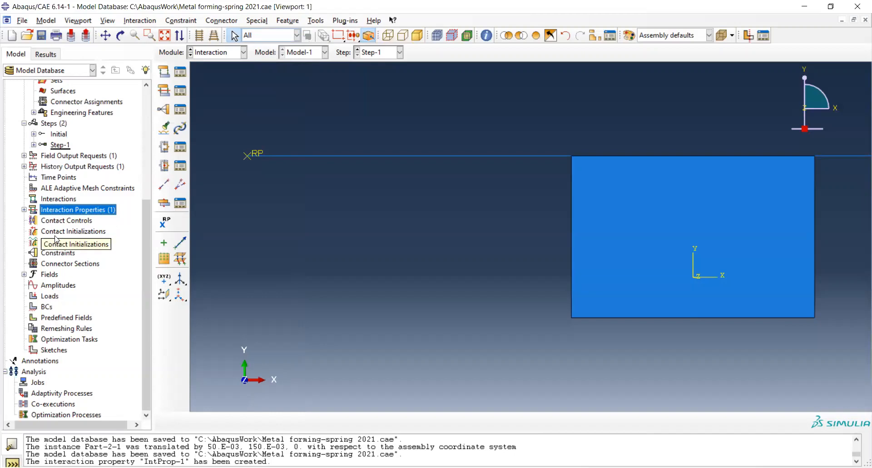
Start surface-to-surface contact interaction Int-1 in Step-1, hiding the rectangular workpiece to pick the rigid tool line as the master surface.
{"action": "double_click", "coordinate": [58, 199]}
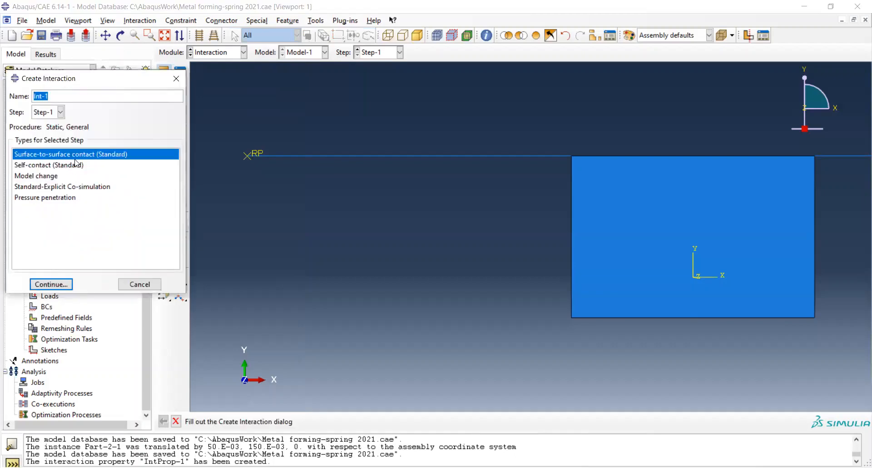
{"action": "left_click", "coordinate": [62, 284]}
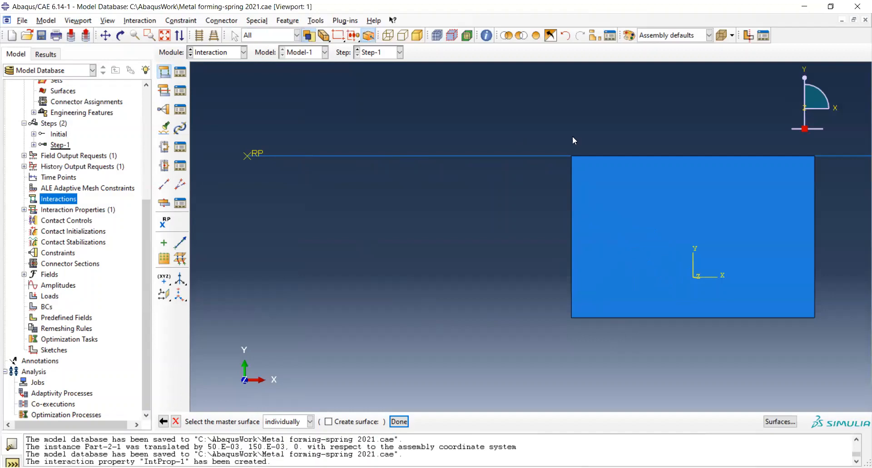
{"action": "left_click", "coordinate": [522, 36]}
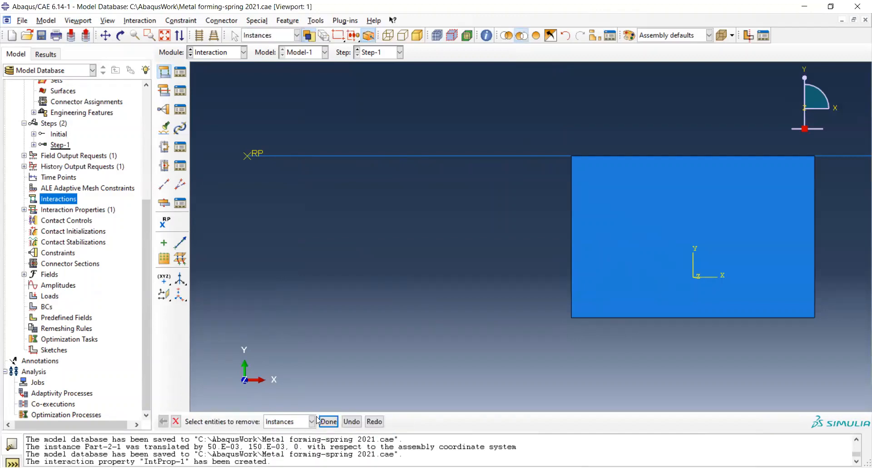
{"action": "left_click", "coordinate": [612, 261]}
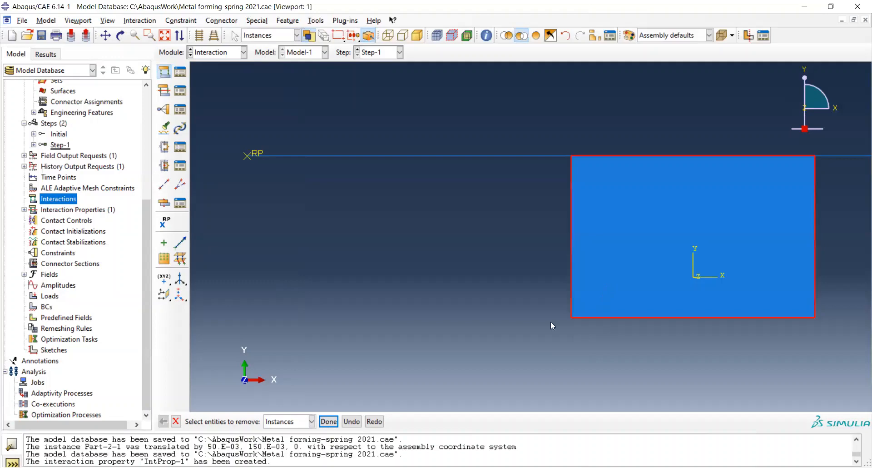
{"action": "left_click", "coordinate": [328, 422]}
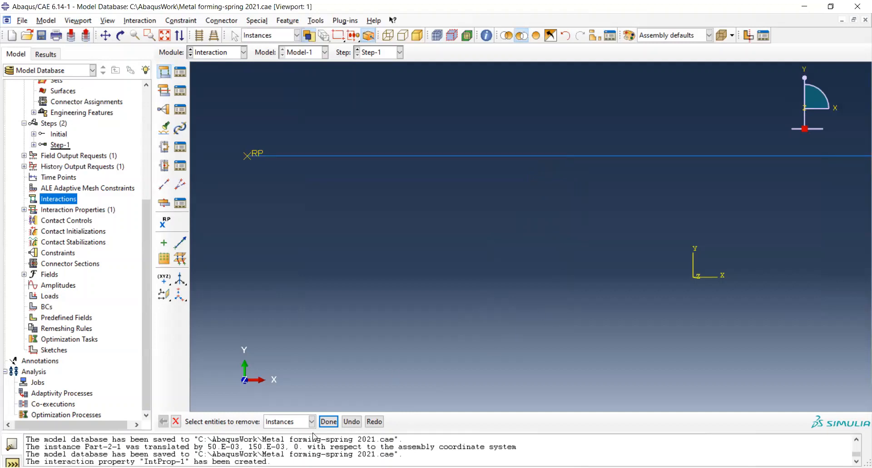
{"action": "left_click", "coordinate": [176, 421]}
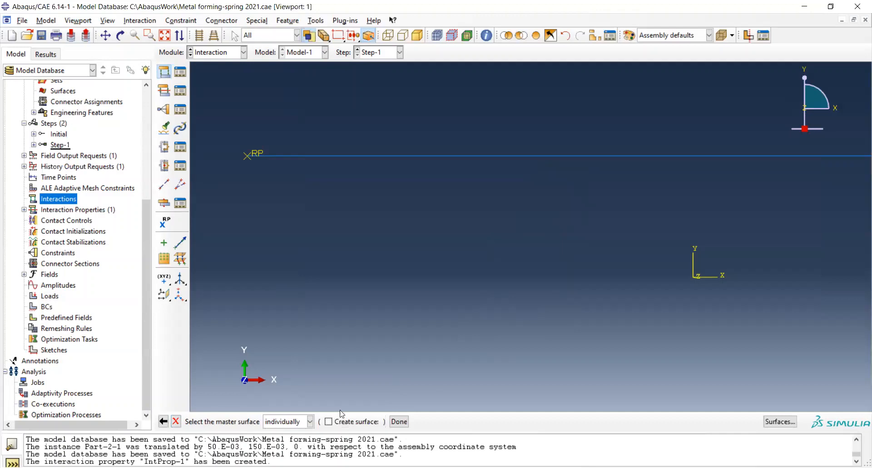
{"action": "left_click", "coordinate": [399, 159]}
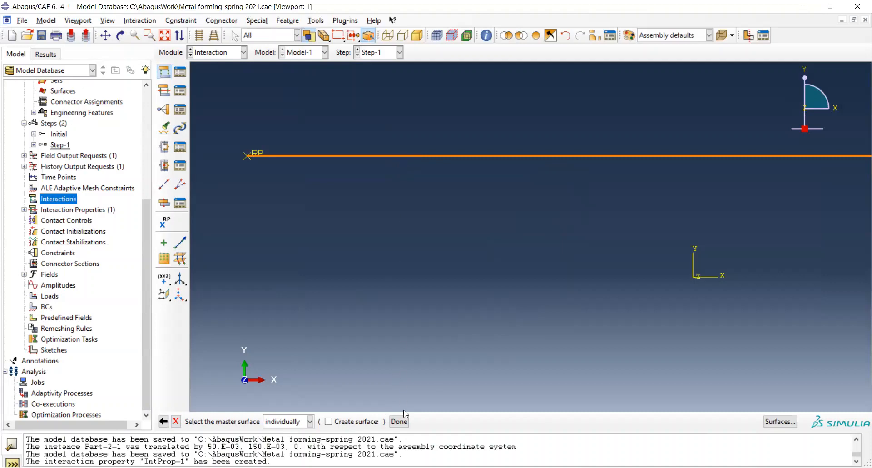
{"action": "left_click", "coordinate": [401, 422]}
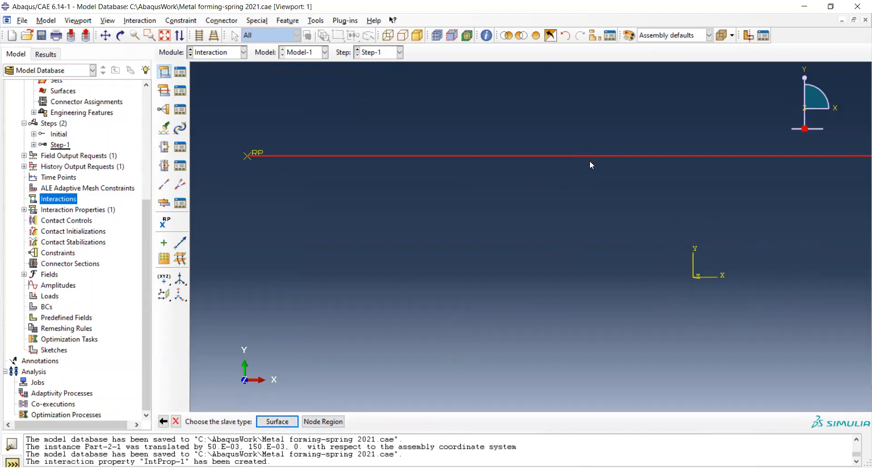
Redisplay the workpiece, hide the rigid tool, and pick the rectangle's top and right edges as the slave surface.
{"action": "left_click", "coordinate": [536, 36]}
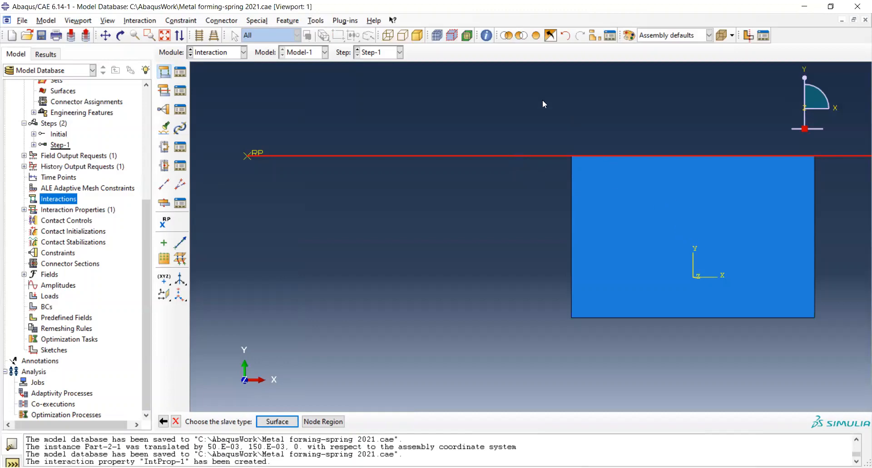
{"action": "left_click", "coordinate": [522, 37]}
{"action": "left_click", "coordinate": [441, 155]}
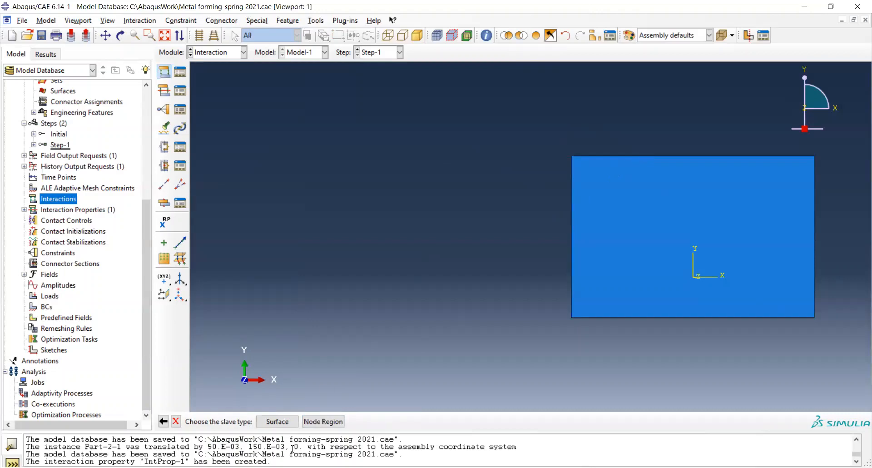
{"action": "left_click", "coordinate": [279, 422]}
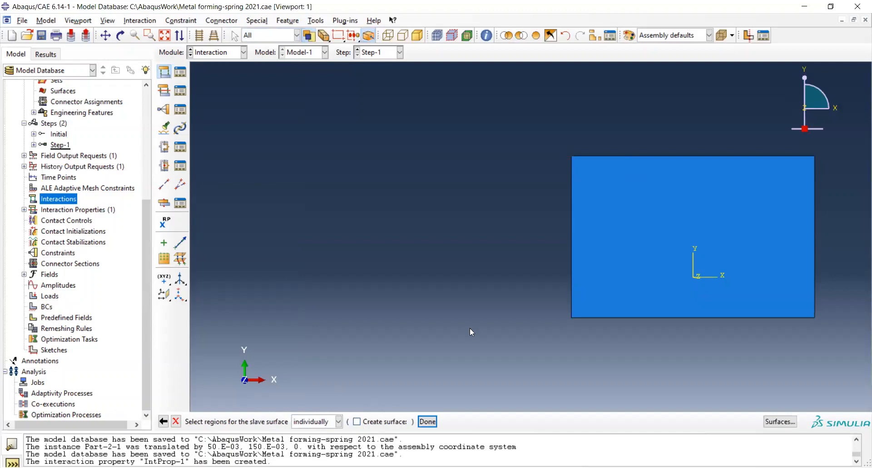
{"action": "left_click", "coordinate": [702, 157]}
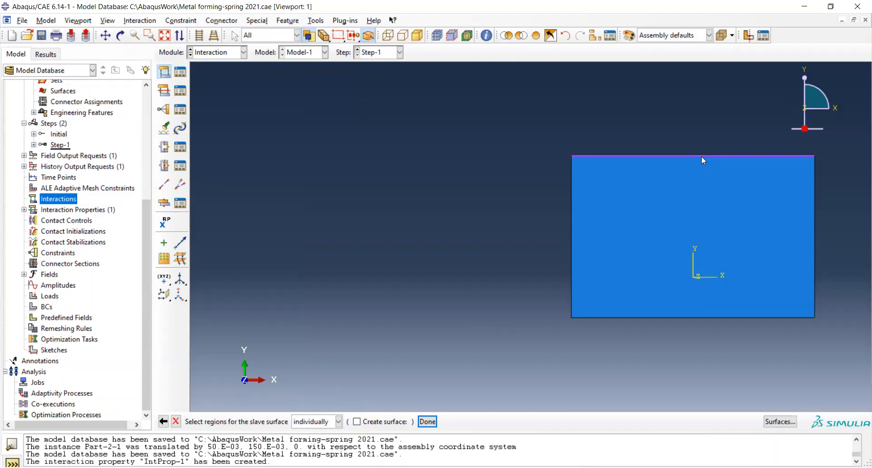
{"action": "left_click", "coordinate": [815, 206], "text": "shift"}
{"action": "left_click", "coordinate": [816, 222]}
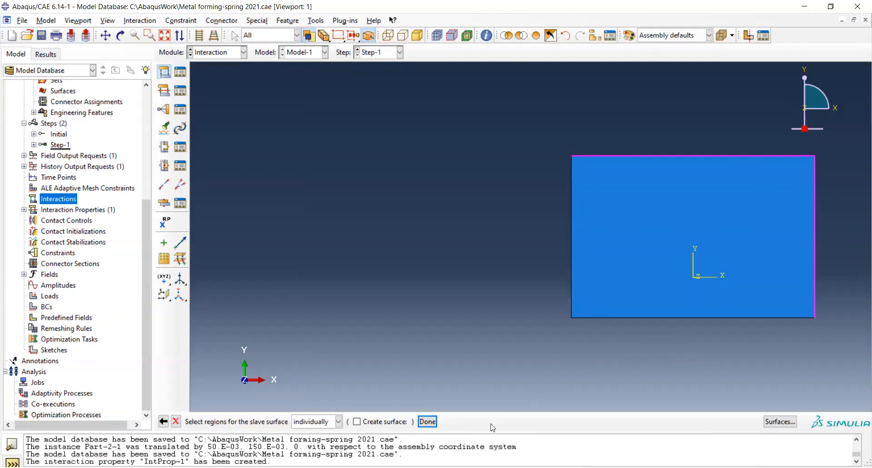
{"action": "left_click", "coordinate": [428, 422]}
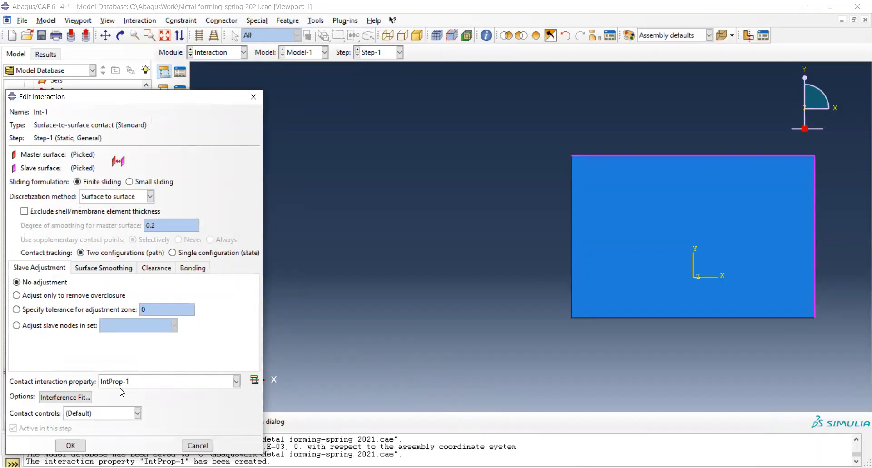
Complete the Int-1 interaction with contact property IntProp-1, and save the model database with all instances displayed.
{"action": "left_click", "coordinate": [236, 381]}
{"action": "left_click", "coordinate": [236, 381]}
{"action": "left_click", "coordinate": [71, 446]}
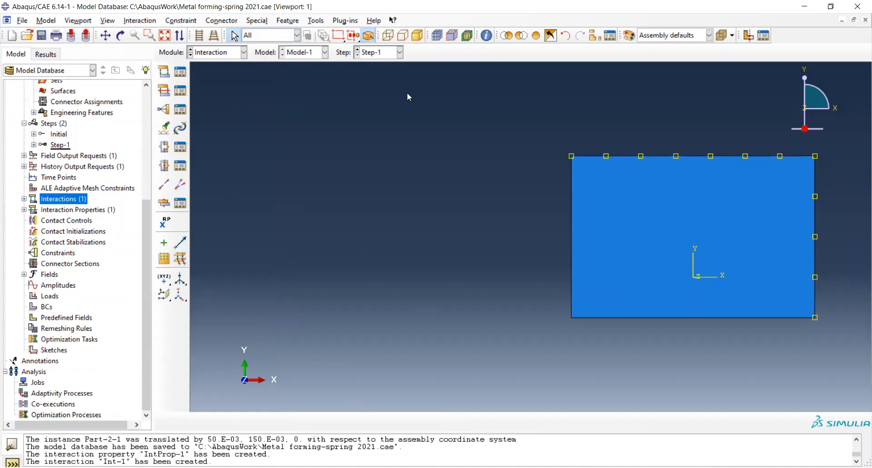
{"action": "left_click", "coordinate": [536, 36]}
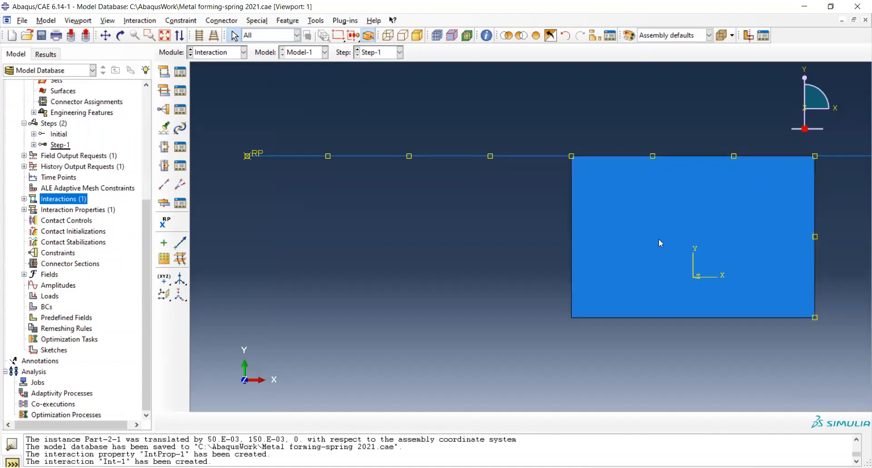
{"action": "left_click", "coordinate": [42, 36]}
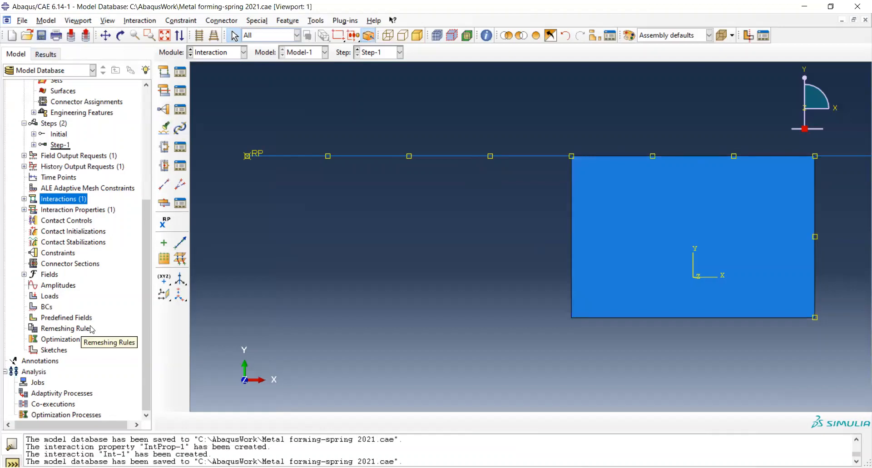
Create a Displacement/Rotation boundary condition in Step-1 on the rectangle's bottom edge, with U2 and UR3 fixed at 0.
{"action": "double_click", "coordinate": [47, 308]}
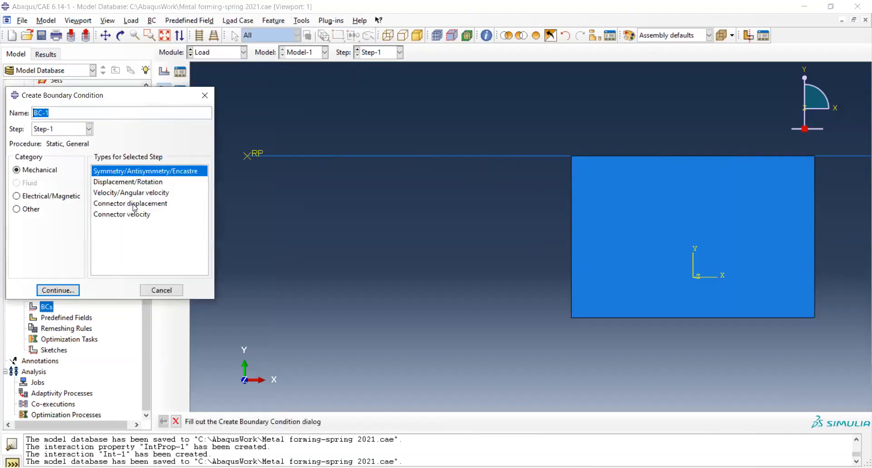
{"action": "left_click", "coordinate": [127, 182]}
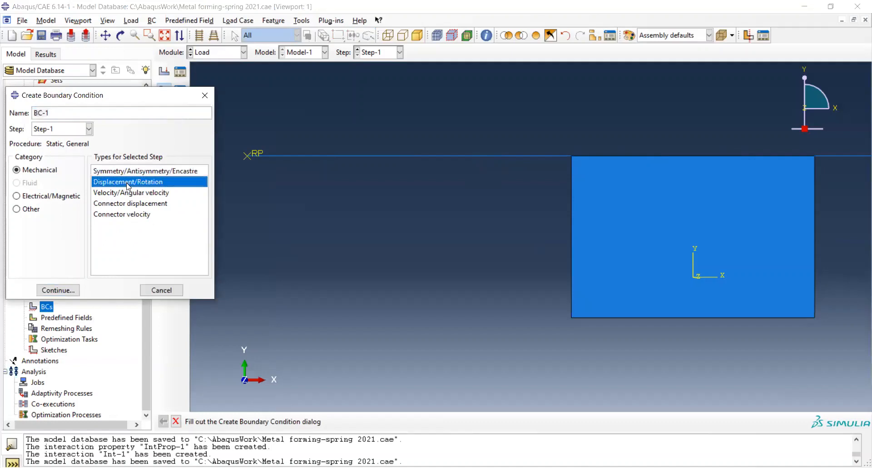
{"action": "left_click", "coordinate": [58, 290]}
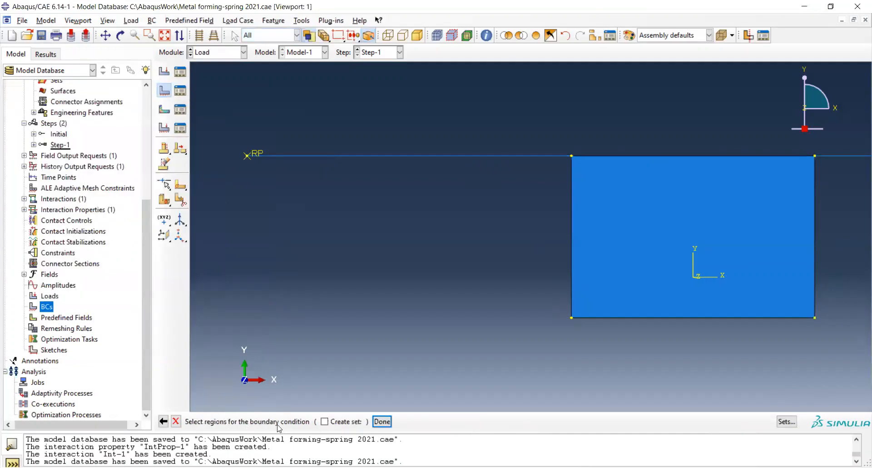
{"action": "left_click", "coordinate": [623, 318]}
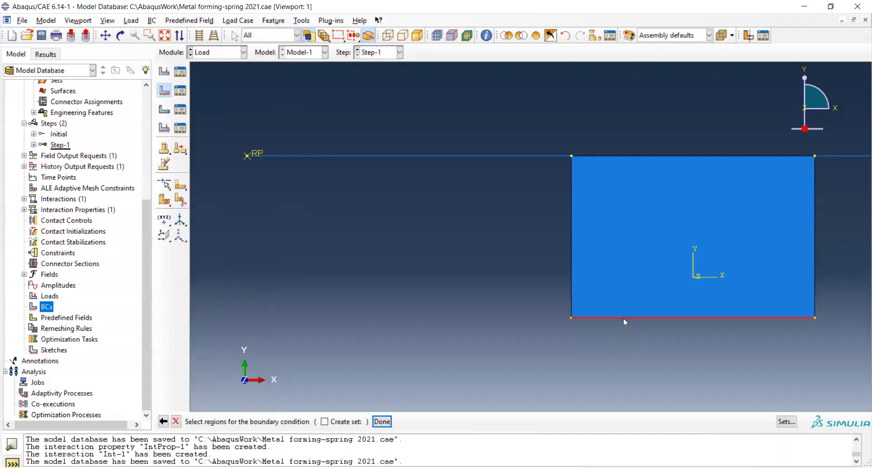
{"action": "left_click", "coordinate": [383, 422]}
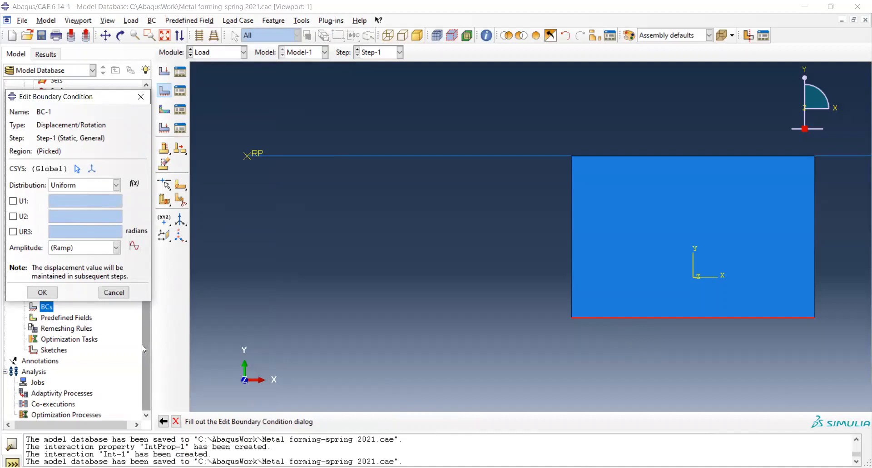
{"action": "left_click", "coordinate": [13, 217]}
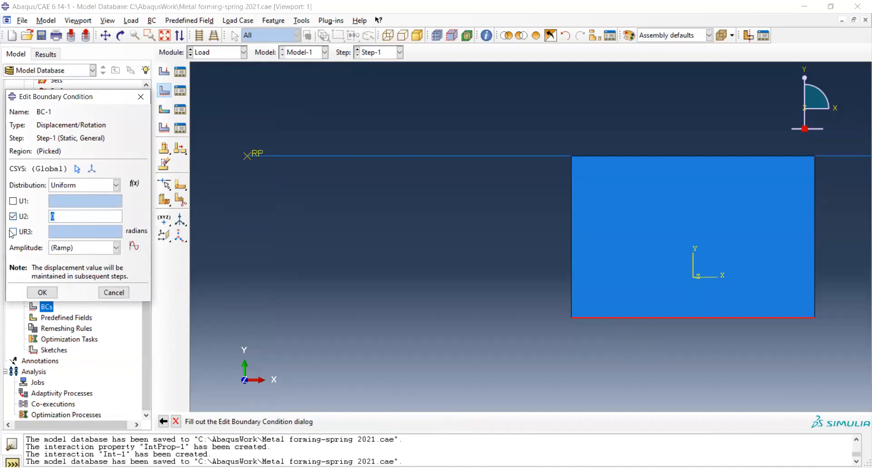
{"action": "left_click", "coordinate": [12, 232]}
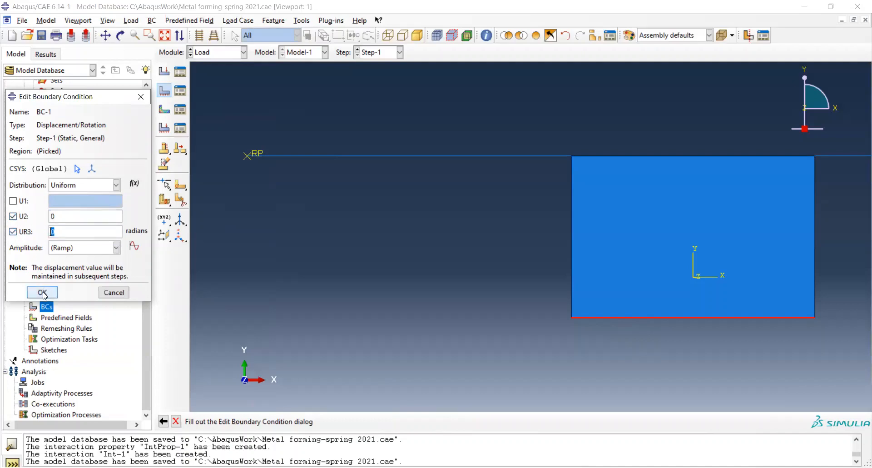
{"action": "left_click", "coordinate": [42, 293]}
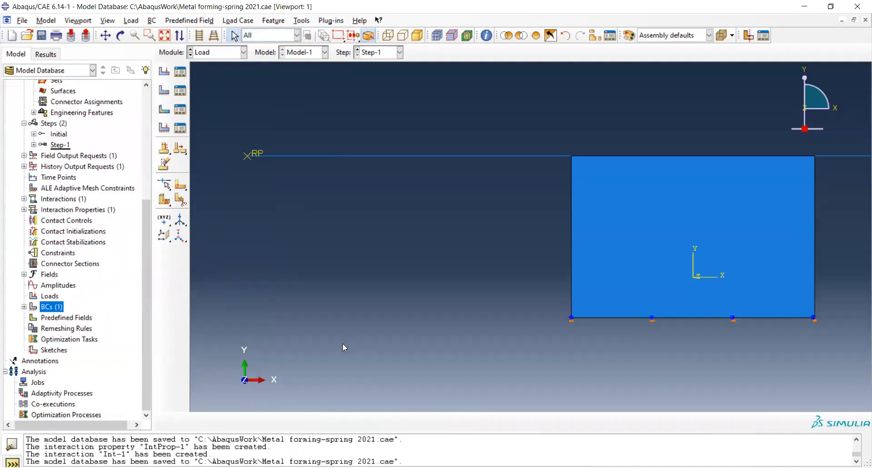
Create a Displacement/Rotation boundary condition in Step-1 on the rectangle's left edge with U1 fixed at 0, and save the model database.
{"action": "double_click", "coordinate": [58, 308]}
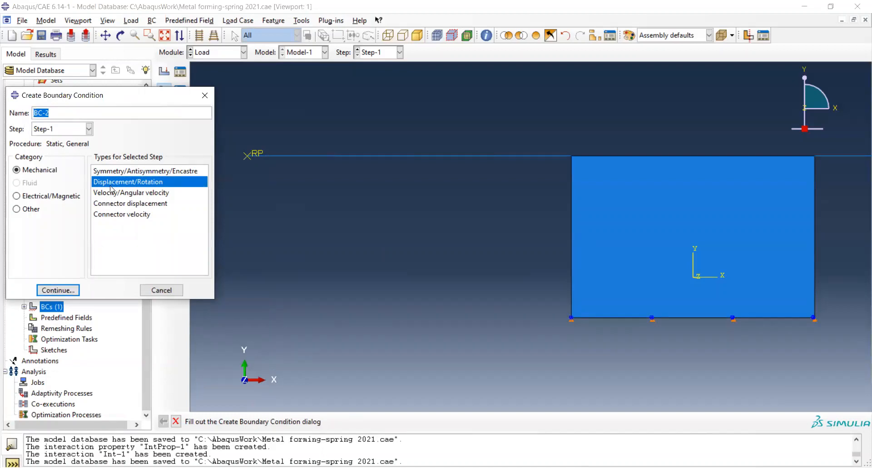
{"action": "left_click", "coordinate": [54, 294]}
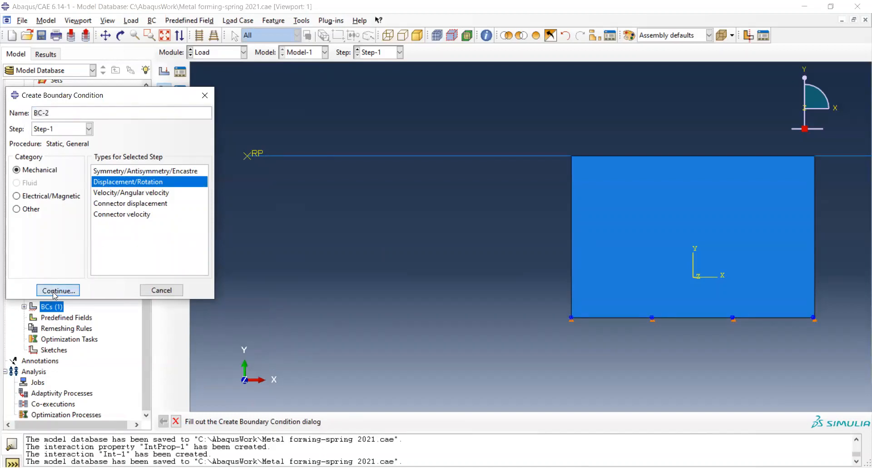
{"action": "left_click", "coordinate": [571, 252]}
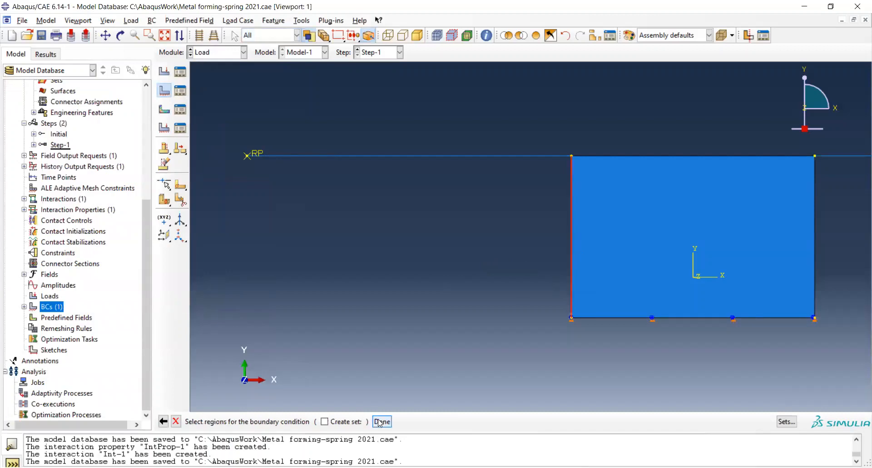
{"action": "left_click", "coordinate": [382, 421]}
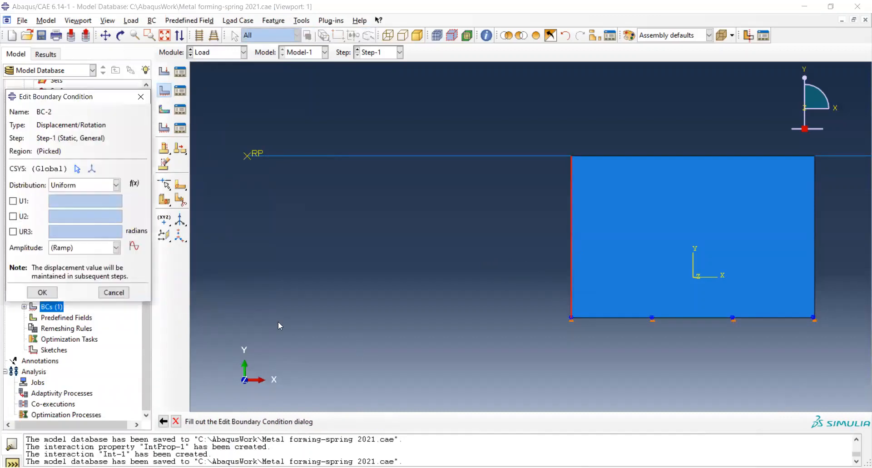
{"action": "left_click", "coordinate": [14, 201]}
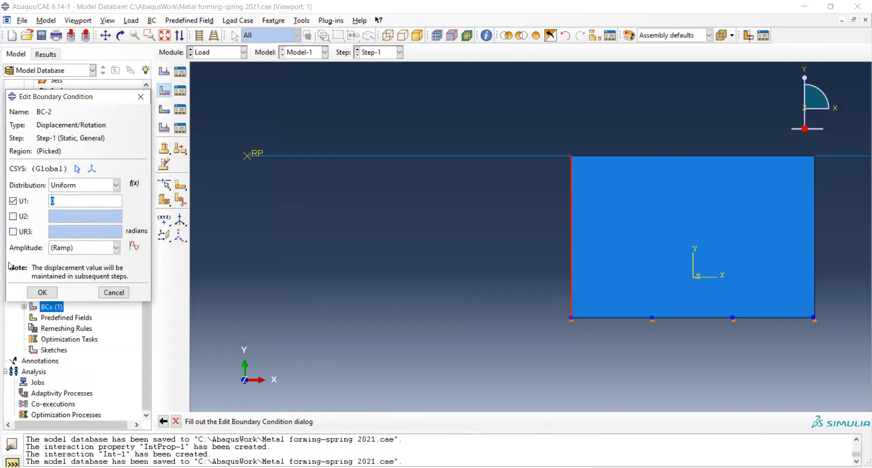
{"action": "left_click", "coordinate": [41, 293]}
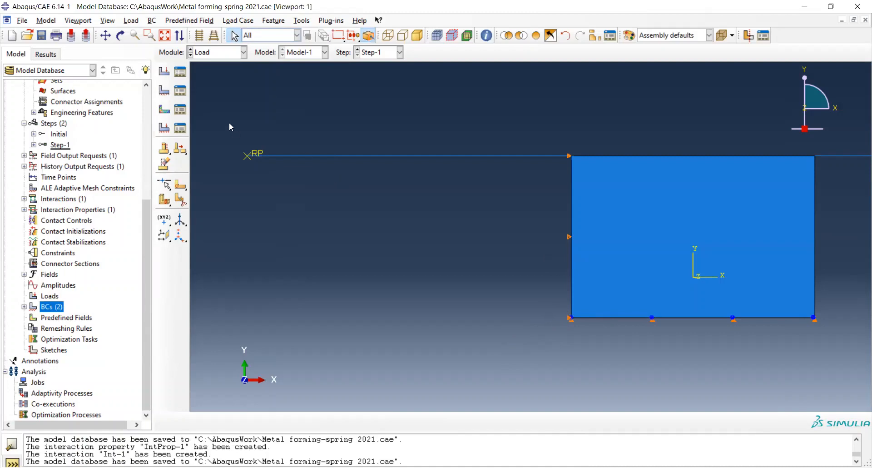
{"action": "left_click", "coordinate": [42, 35]}
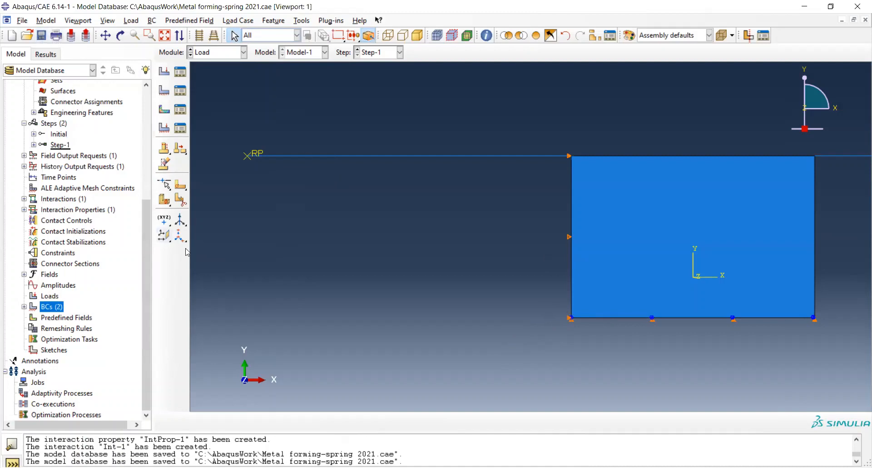
Create a Displacement/Rotation boundary condition in Step-1 on the rigid tool's reference point, with U1 = 0, U2 = -0.02 and UR3 = 0.
{"action": "double_click", "coordinate": [54, 309]}
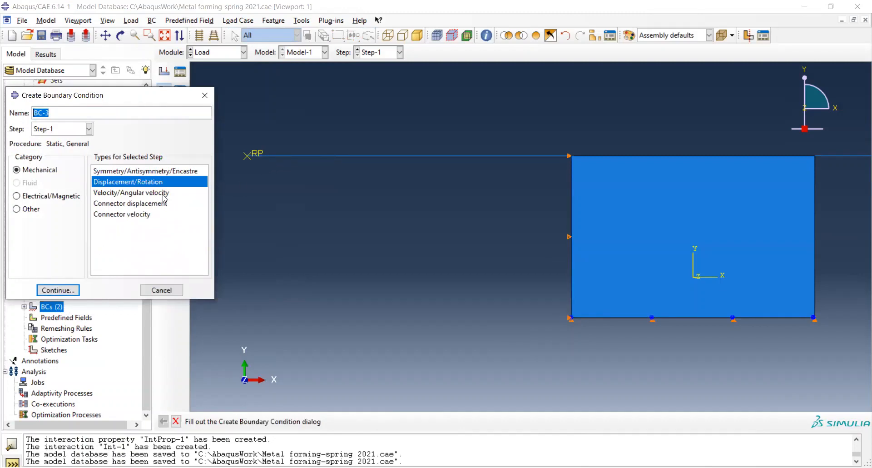
{"action": "left_click", "coordinate": [58, 289]}
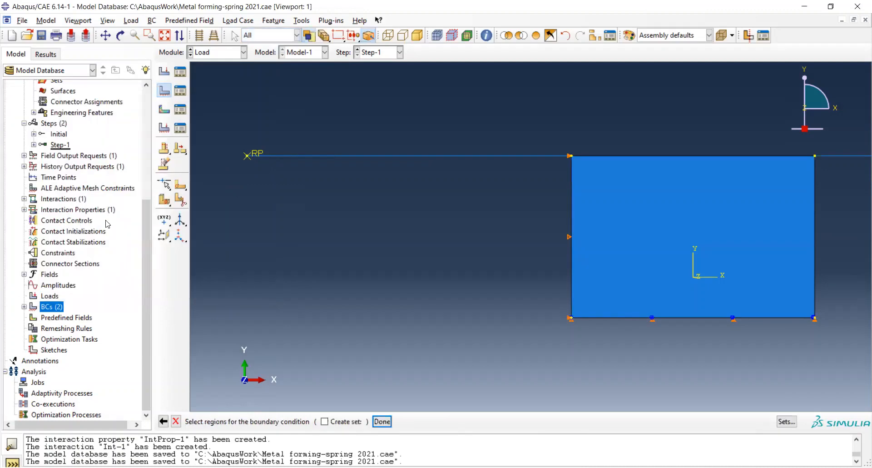
{"action": "left_click", "coordinate": [246, 157]}
{"action": "left_click", "coordinate": [382, 421]}
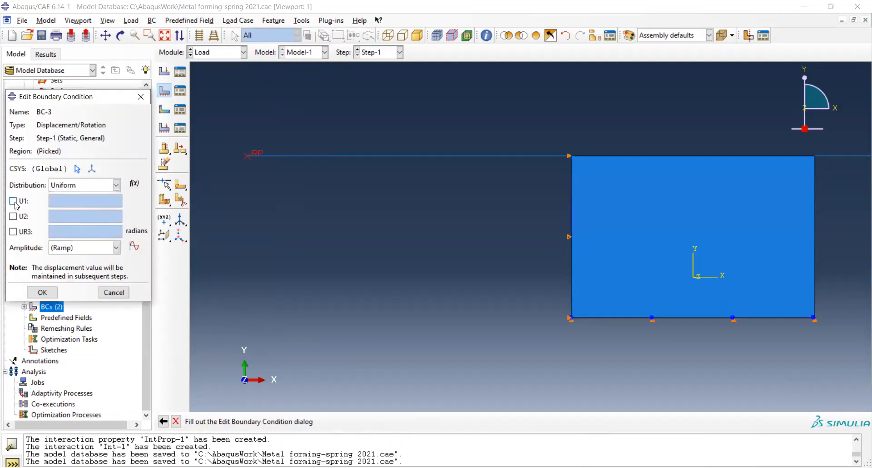
{"action": "left_click", "coordinate": [13, 201]}
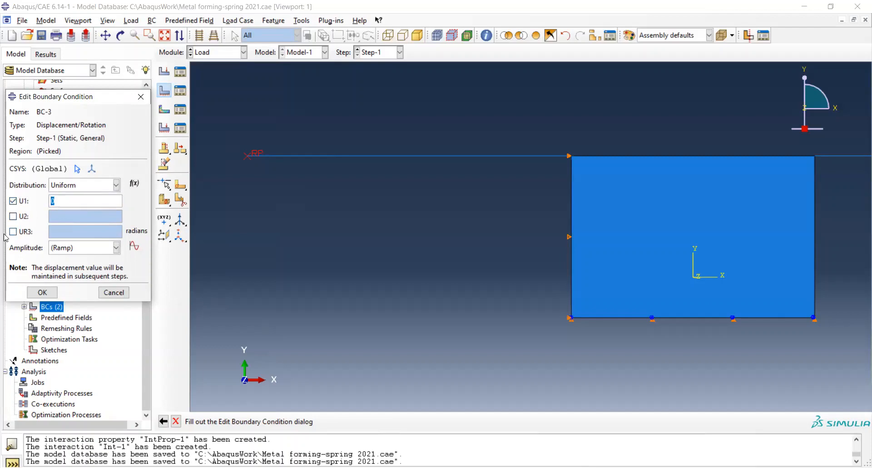
{"action": "left_click", "coordinate": [13, 232]}
{"action": "left_click", "coordinate": [13, 217]}
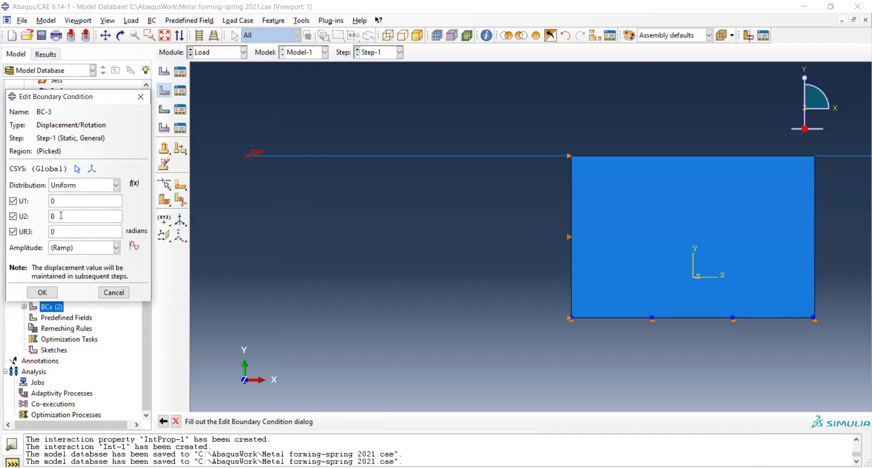
{"action": "key", "text": "BackSpace"}
{"action": "type", "text": "-0.02"}
{"action": "left_click", "coordinate": [43, 292]}
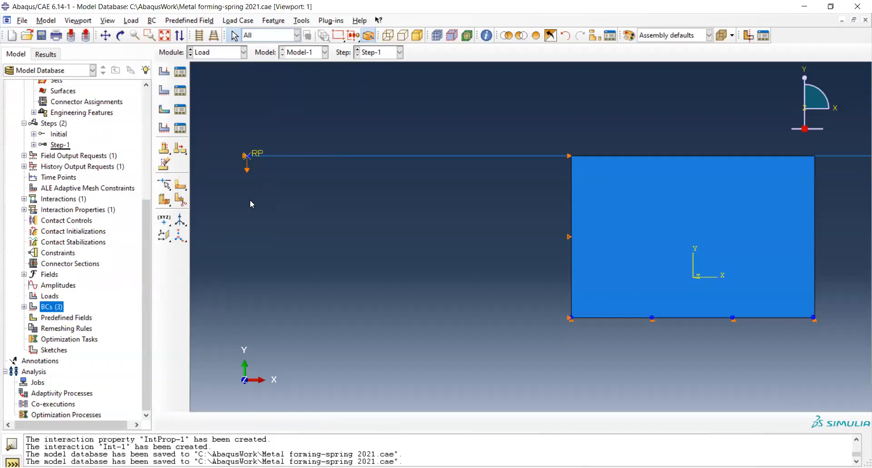
Move boundary conditions BC-1 and BC-2 from Step-1 to the Initial step, and save the model database.
{"action": "right_click", "coordinate": [49, 310]}
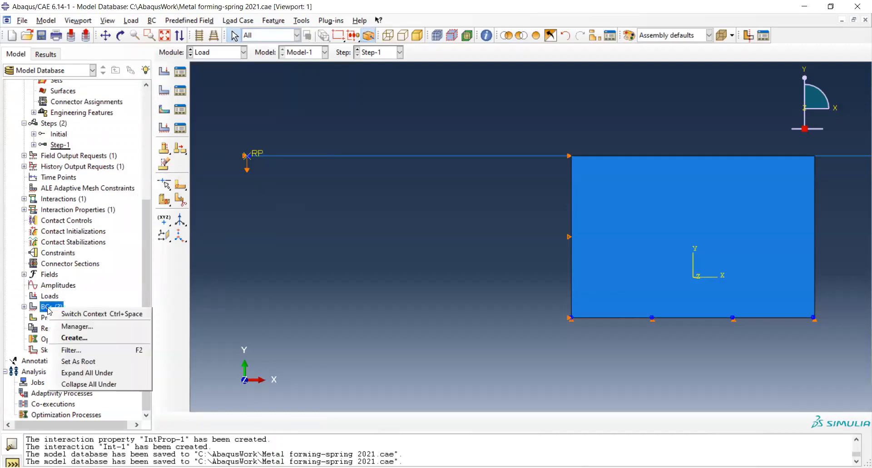
{"action": "left_click", "coordinate": [82, 326]}
{"action": "left_click", "coordinate": [132, 142]}
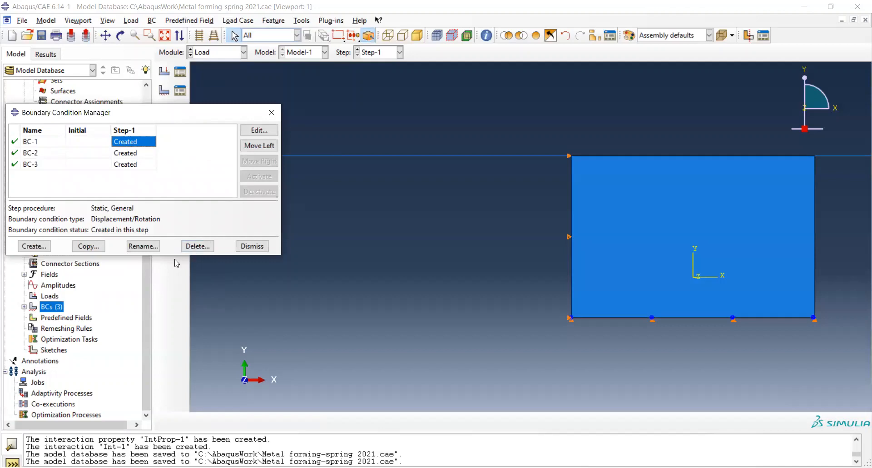
{"action": "left_click", "coordinate": [261, 146]}
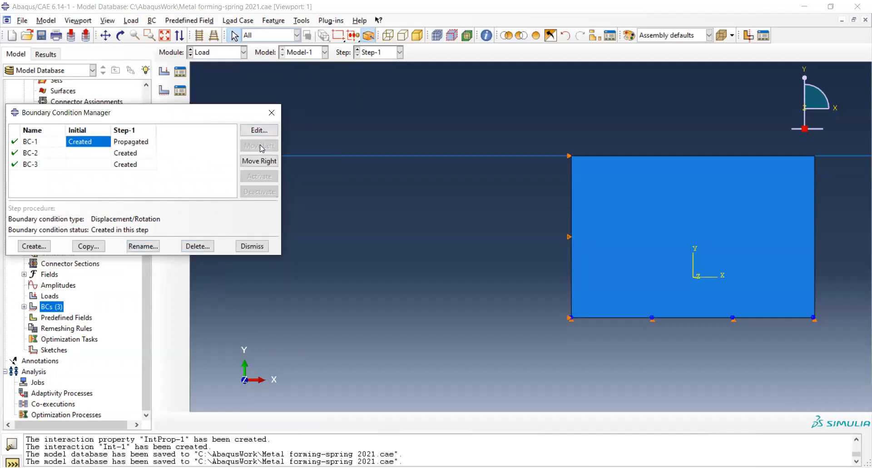
{"action": "left_click", "coordinate": [145, 155]}
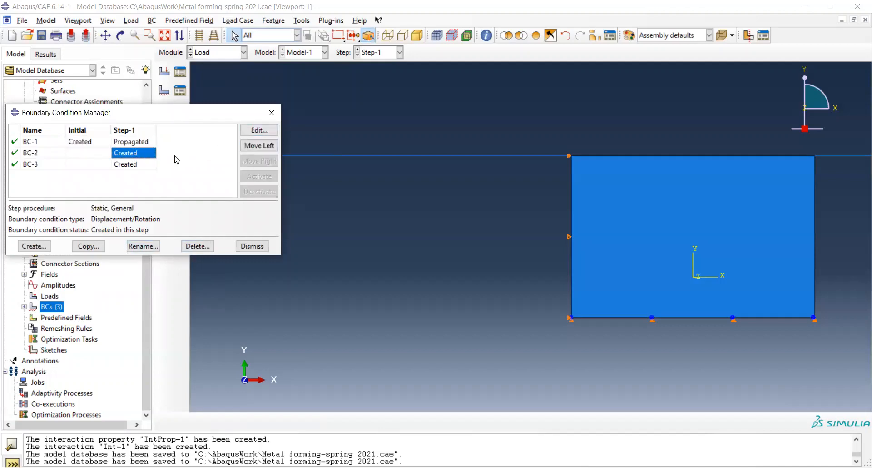
{"action": "left_click", "coordinate": [262, 149]}
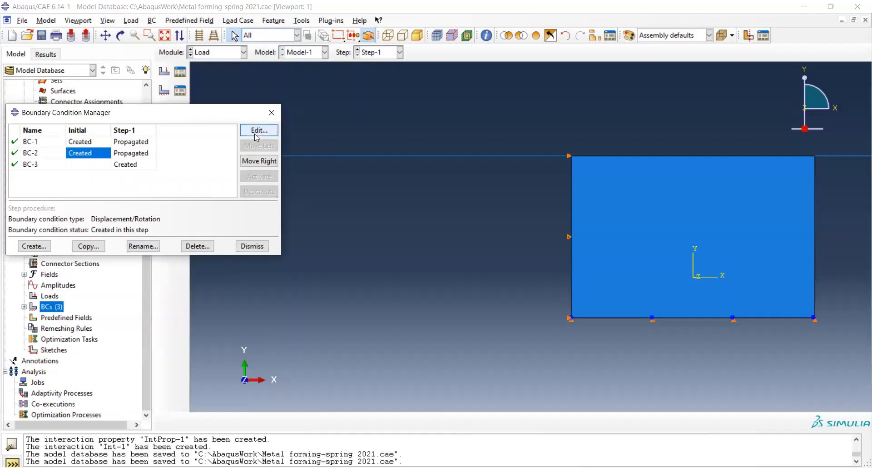
{"action": "left_click", "coordinate": [272, 113]}
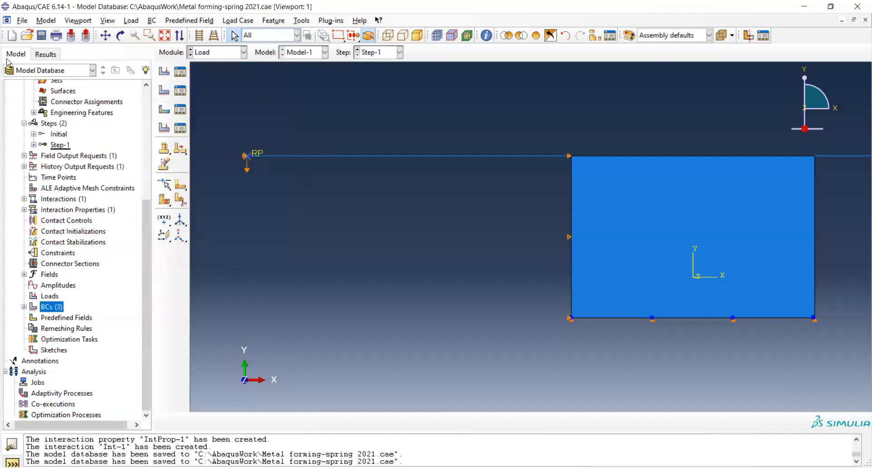
{"action": "left_click", "coordinate": [42, 35]}
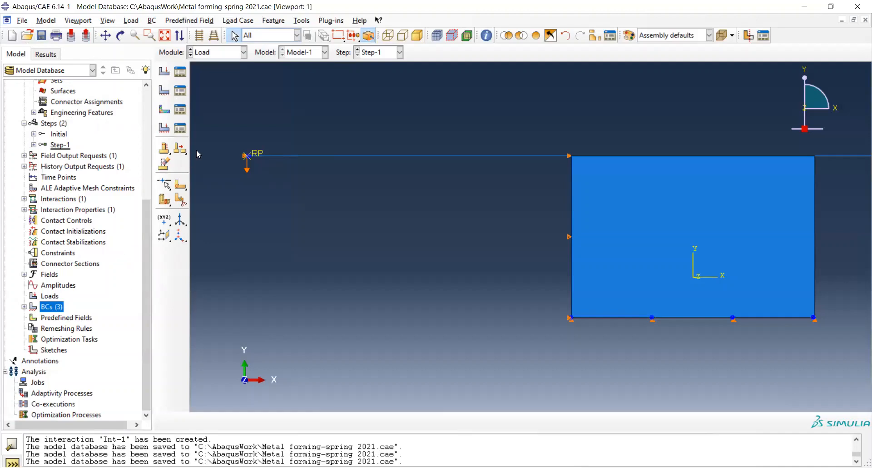
In the Mesh module, assign global seeds with an approximate size of 0.003 to the rectangular workpiece instance.
{"action": "left_click", "coordinate": [243, 52]}
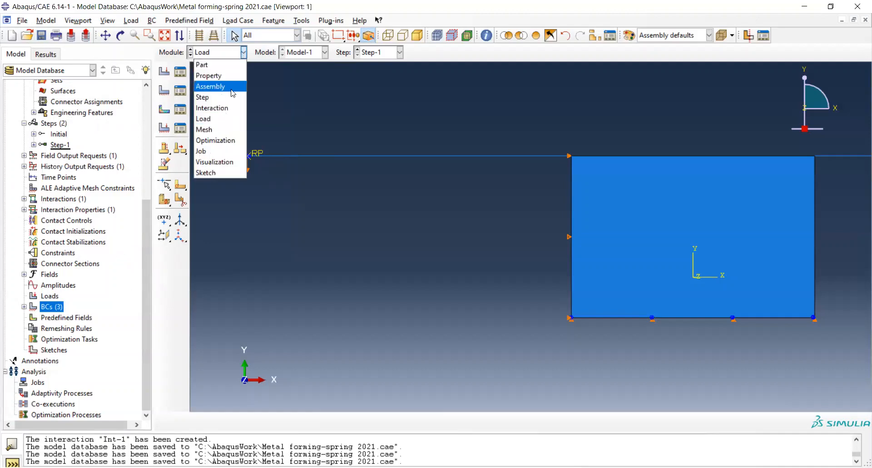
{"action": "left_click", "coordinate": [230, 130]}
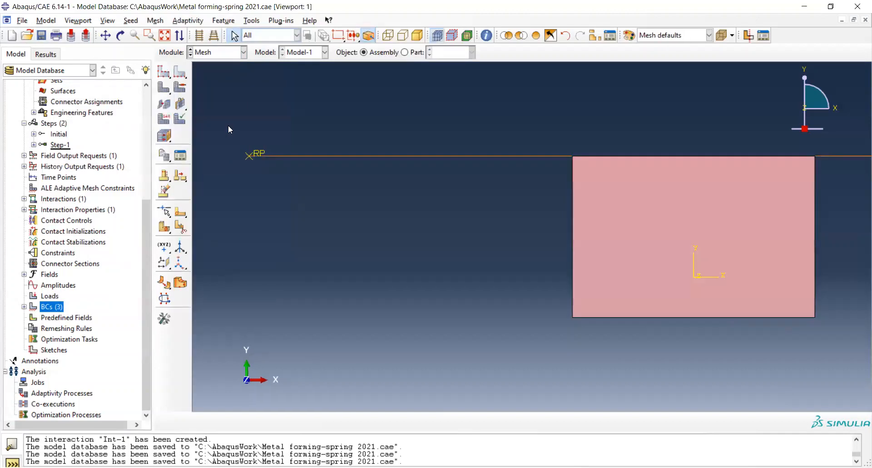
{"action": "left_click", "coordinate": [165, 73]}
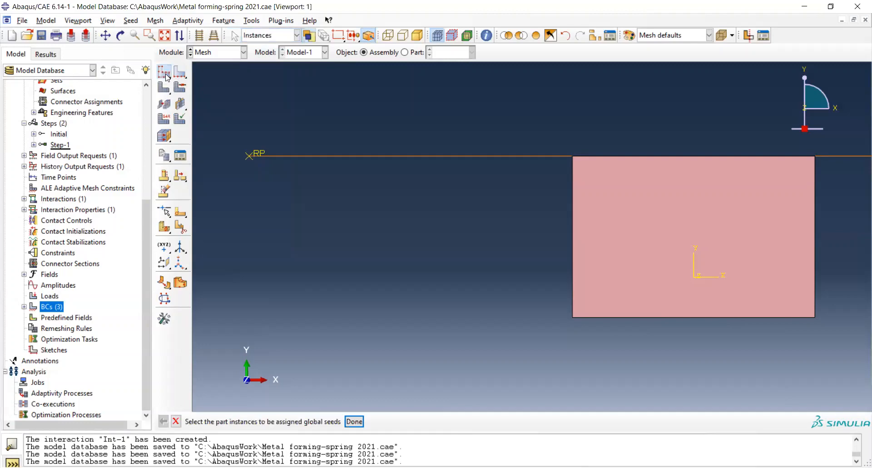
{"action": "left_click", "coordinate": [624, 291]}
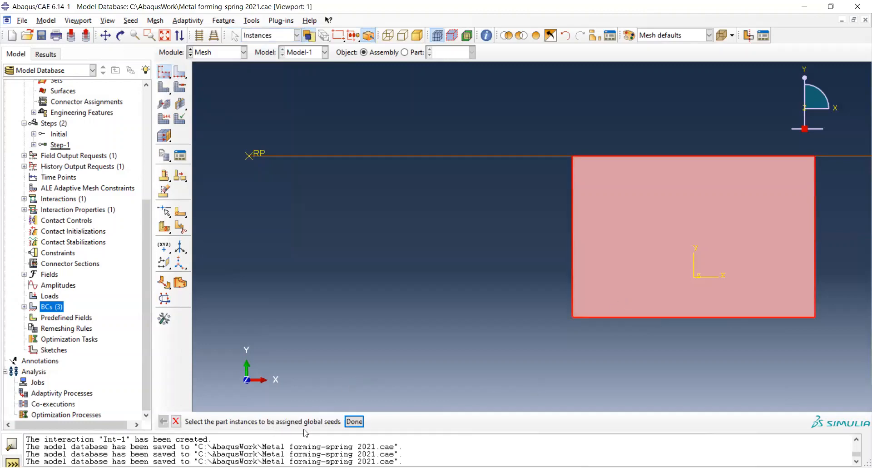
{"action": "left_click", "coordinate": [354, 422]}
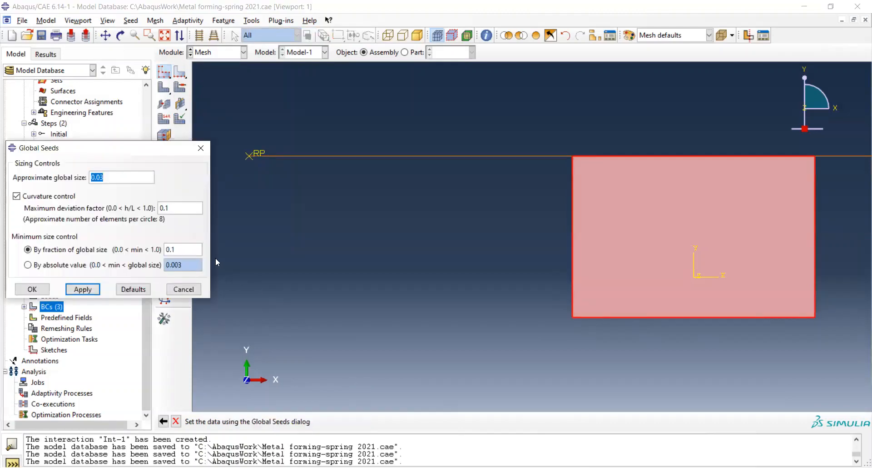
{"action": "left_click", "coordinate": [131, 178]}
{"action": "type", "text": "0"}
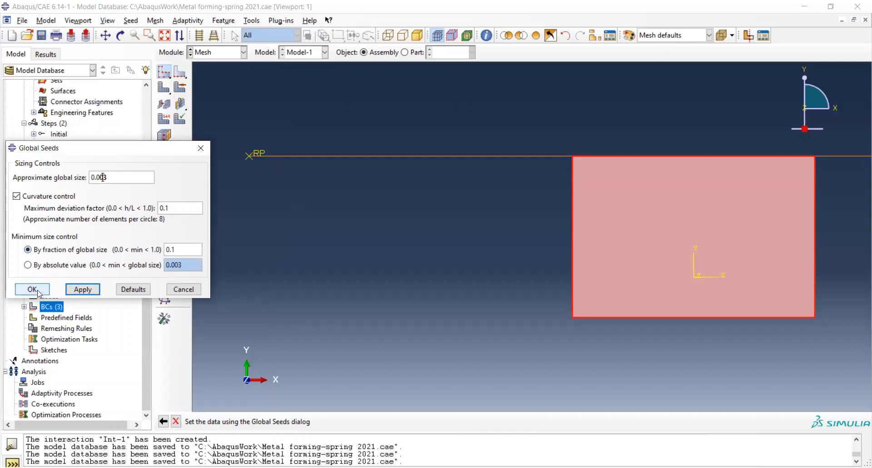
{"action": "left_click", "coordinate": [34, 291]}
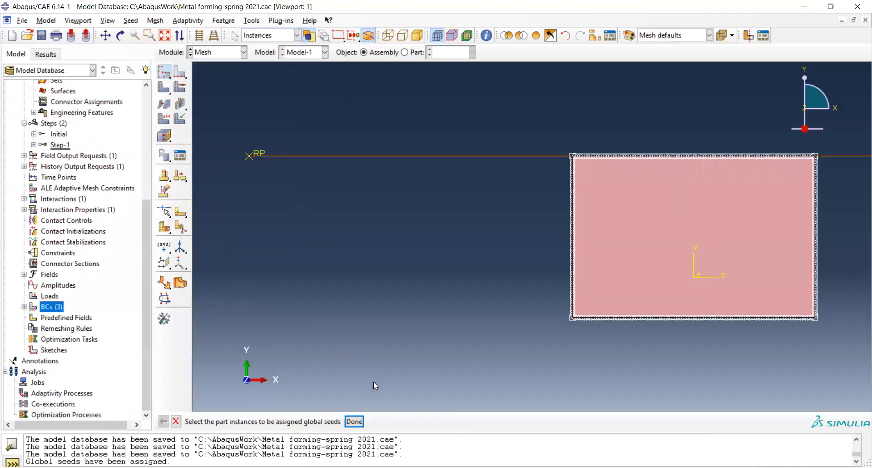
Finish seeding and set the rectangular workpiece's mesh controls to Quad element shape with the Structured technique.
{"action": "left_click", "coordinate": [355, 421]}
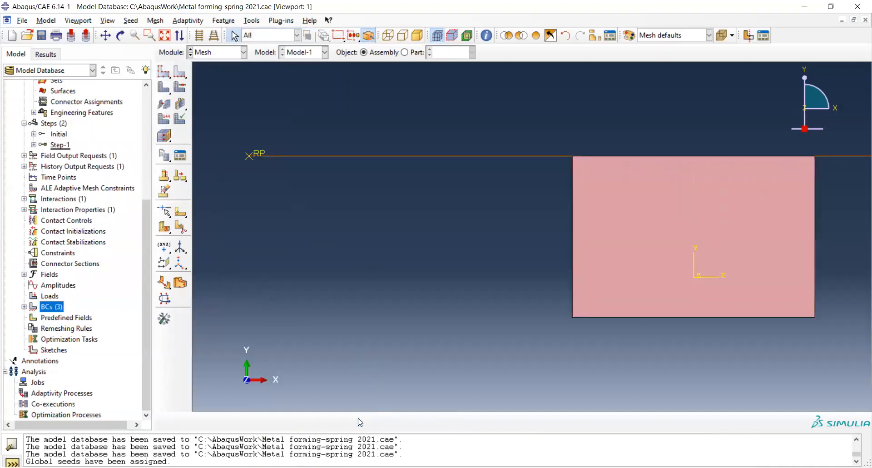
{"action": "left_click", "coordinate": [181, 89]}
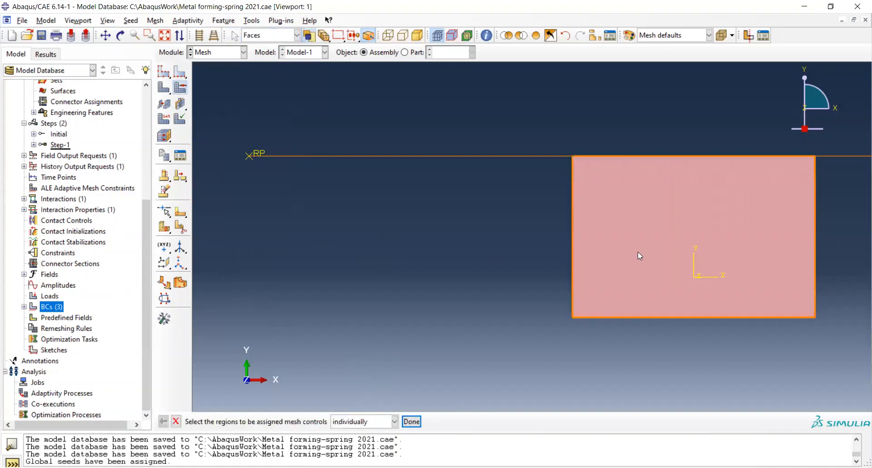
{"action": "left_click", "coordinate": [650, 246]}
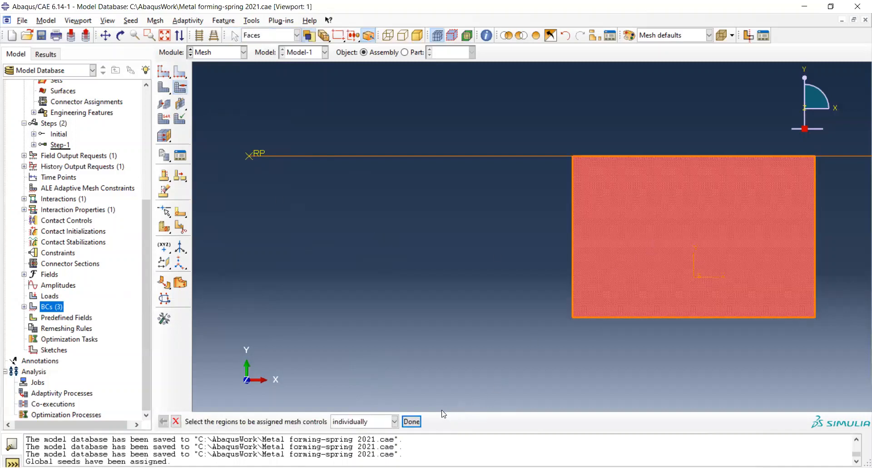
{"action": "left_click", "coordinate": [411, 422]}
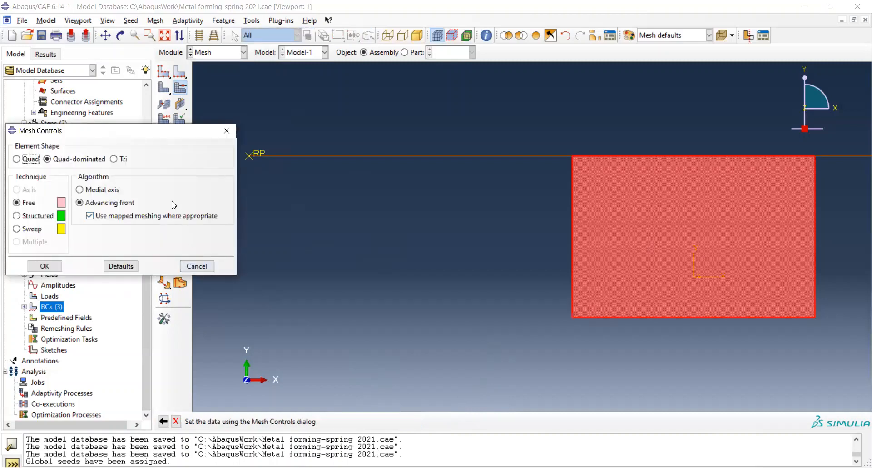
{"action": "left_click", "coordinate": [29, 159]}
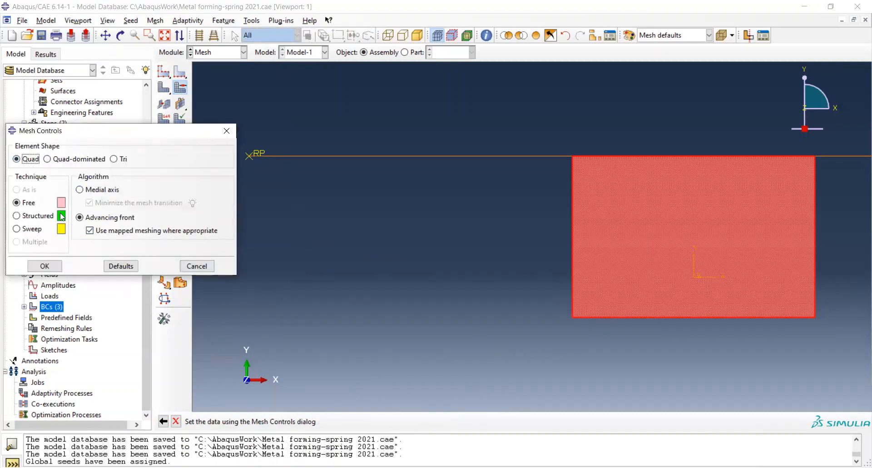
{"action": "left_click", "coordinate": [37, 217]}
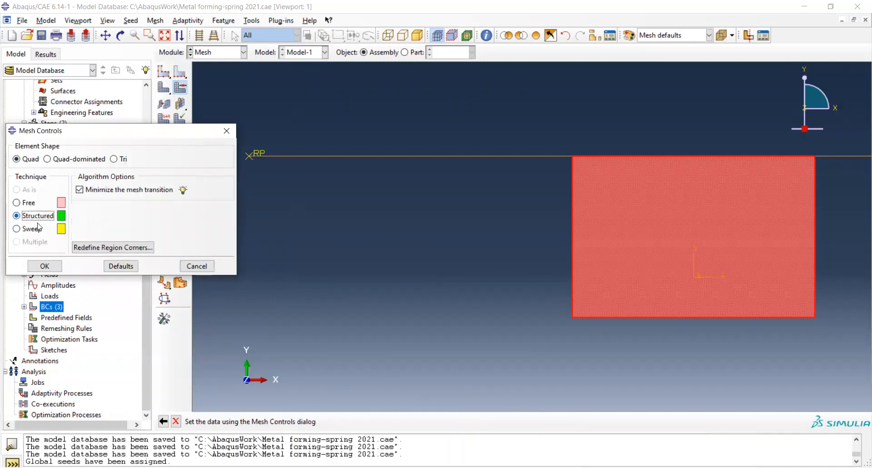
{"action": "left_click", "coordinate": [45, 266]}
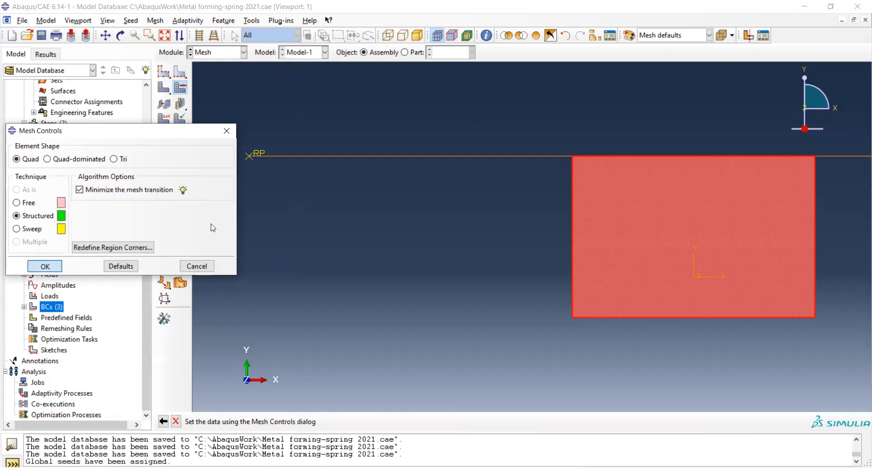
Assign the rectangular workpiece a Standard, linear Plane Stress element type with reduced integration.
{"action": "left_click", "coordinate": [165, 120]}
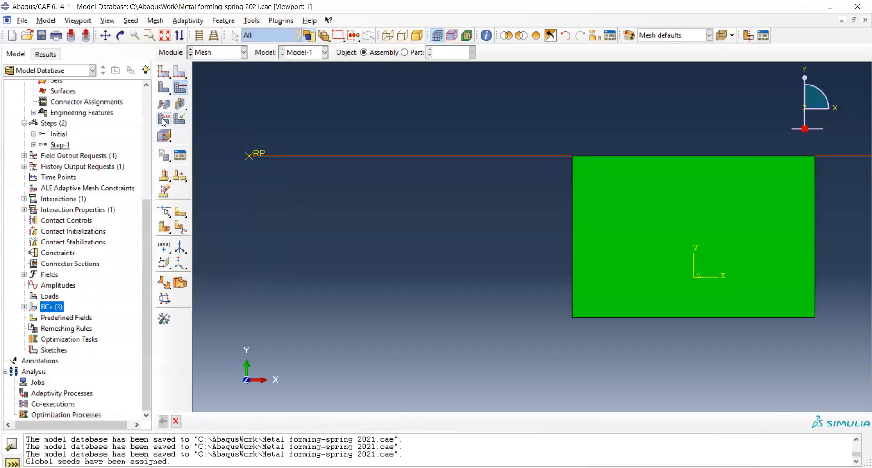
{"action": "left_click", "coordinate": [616, 257]}
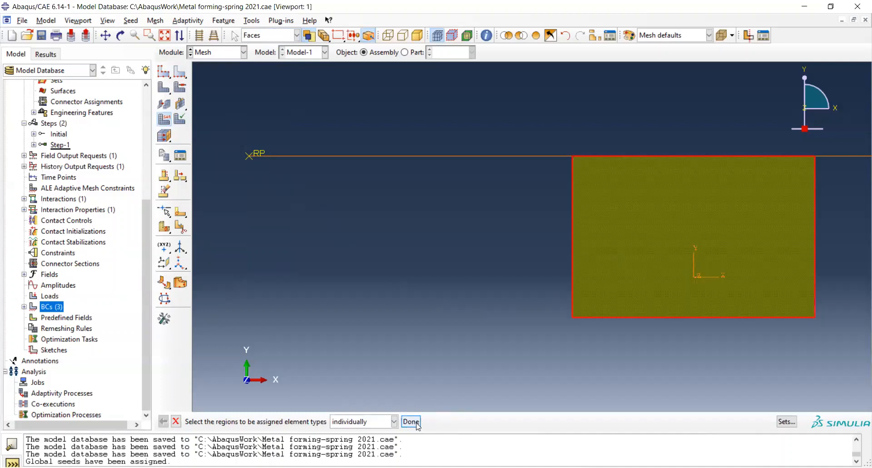
{"action": "left_click", "coordinate": [414, 422]}
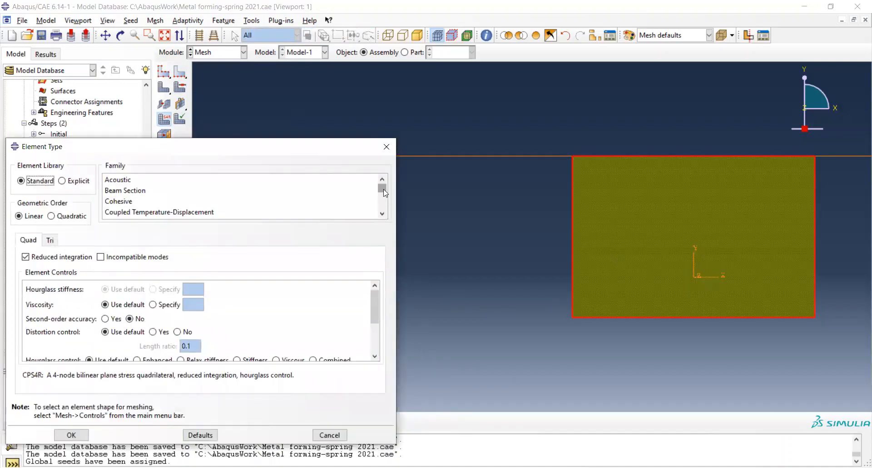
{"action": "left_click_drag", "start_coordinate": [382, 188], "coordinate": [390, 207]}
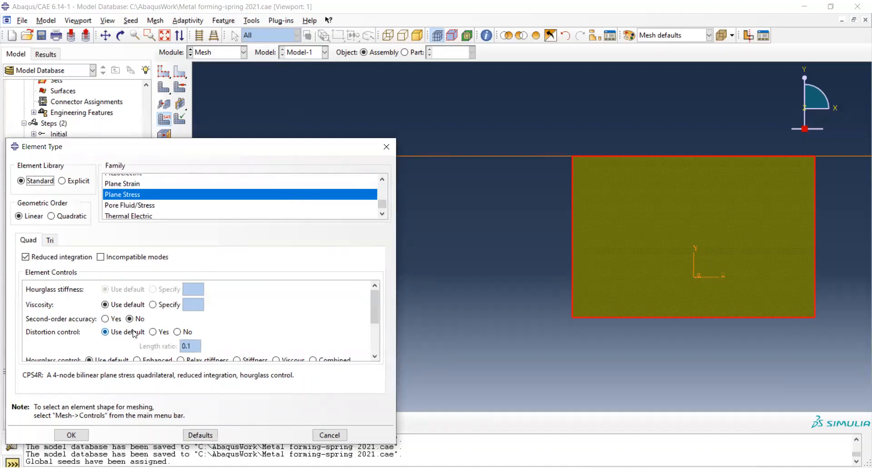
{"action": "left_click", "coordinate": [71, 436]}
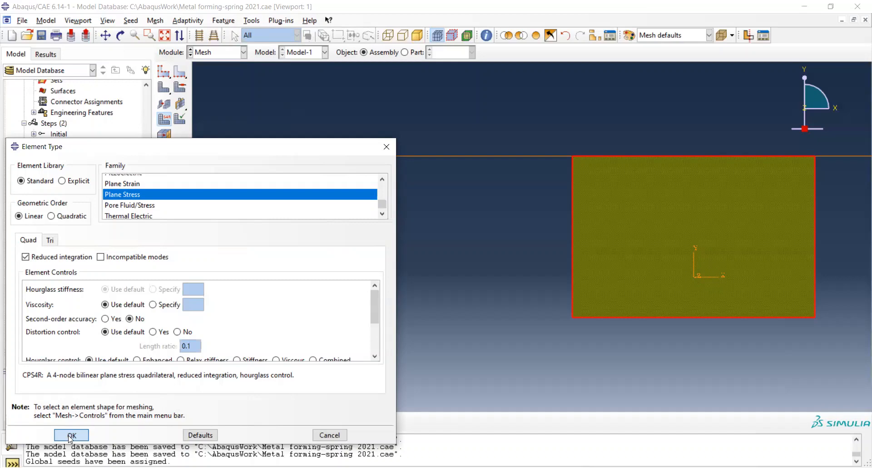
{"action": "left_click", "coordinate": [71, 435]}
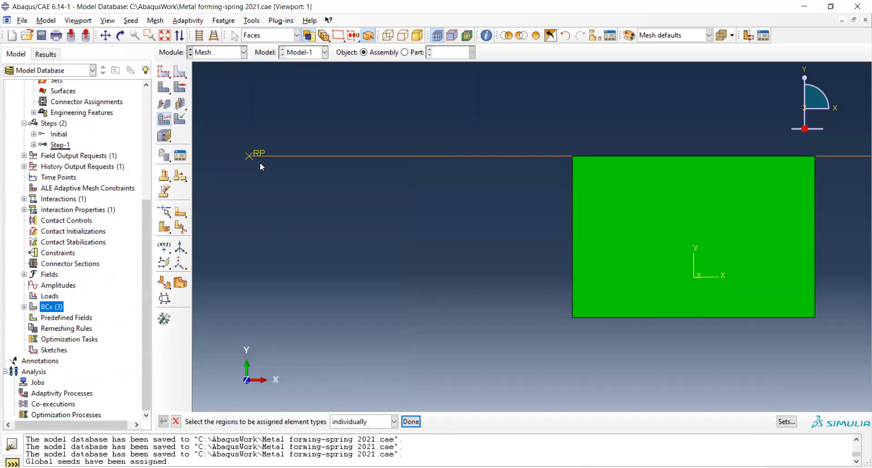
Mesh the rectangular workpiece instance and save the model database.
{"action": "left_click", "coordinate": [165, 91]}
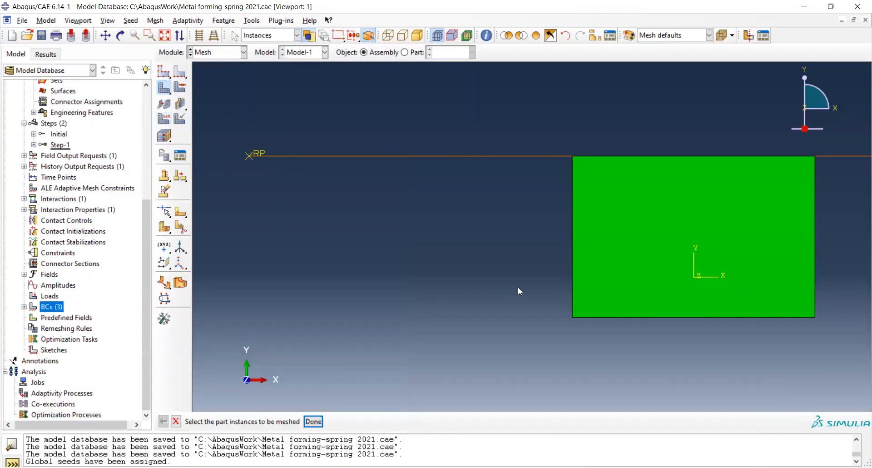
{"action": "left_click", "coordinate": [636, 252]}
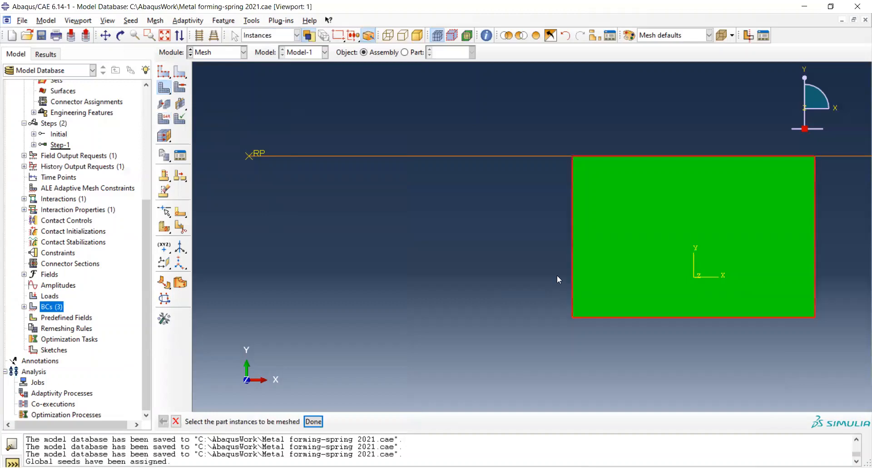
{"action": "left_click", "coordinate": [318, 422]}
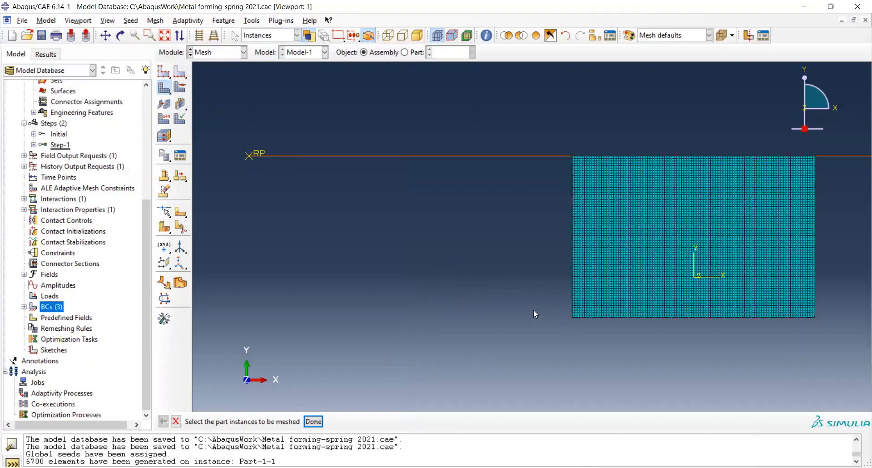
{"action": "left_click", "coordinate": [42, 36]}
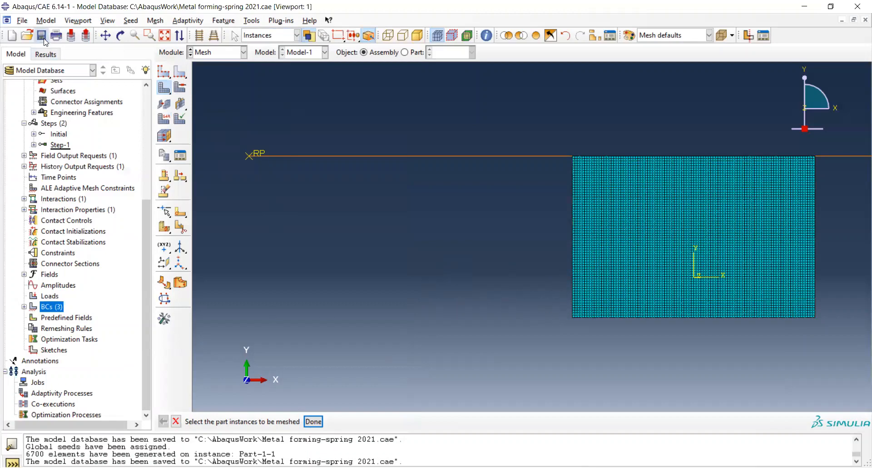
Create a full analysis job named Job-1 from Model-1 with the default submission settings.
{"action": "left_click", "coordinate": [38, 384]}
{"action": "double_click", "coordinate": [38, 384]}
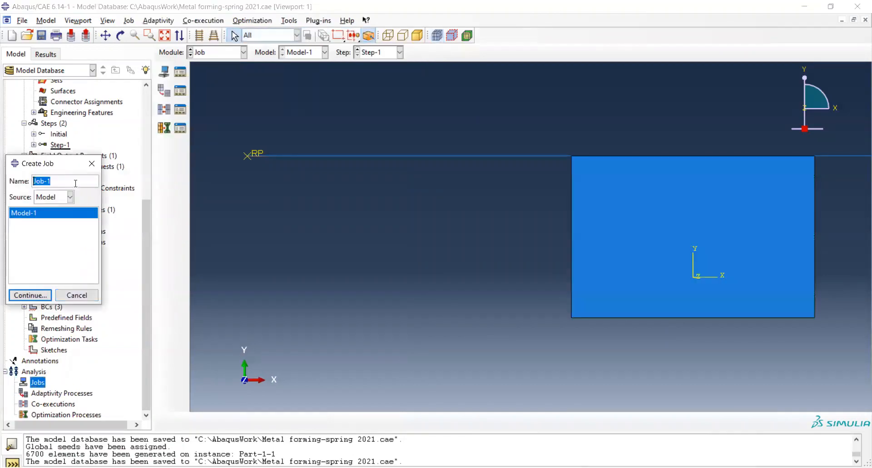
{"action": "left_click", "coordinate": [35, 297]}
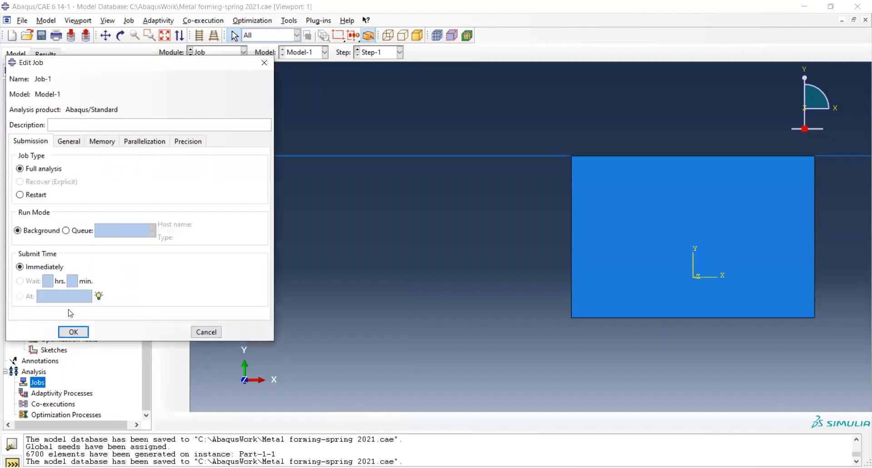
{"action": "left_click", "coordinate": [75, 335]}
Submit Job-1 for analysis and open its monitor while it runs.
{"action": "left_click", "coordinate": [43, 393]}
{"action": "right_click", "coordinate": [46, 396]}
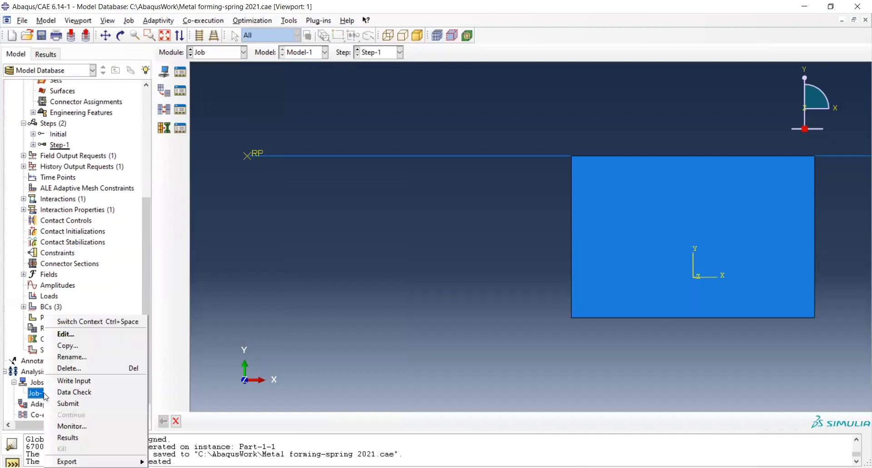
{"action": "left_click", "coordinate": [68, 403]}
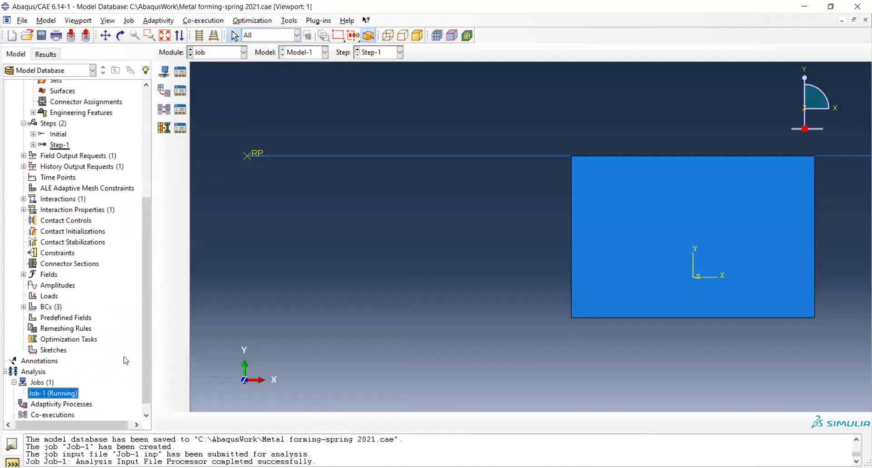
{"action": "right_click", "coordinate": [72, 391]}
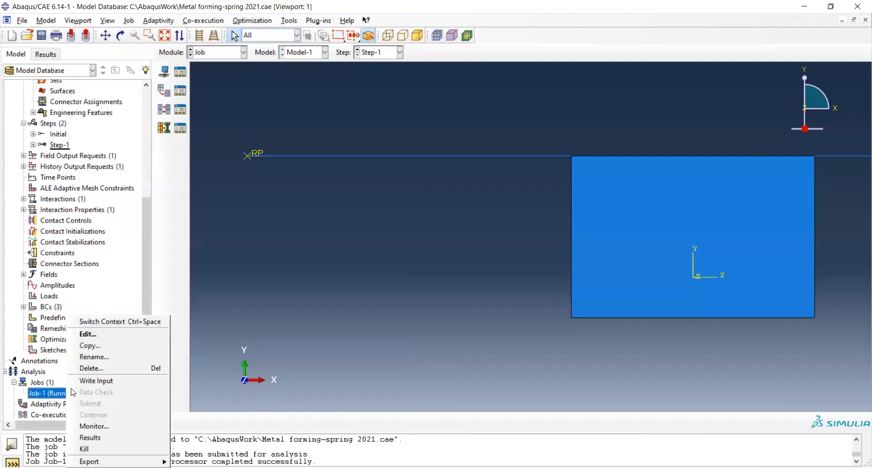
{"action": "left_click", "coordinate": [108, 426]}
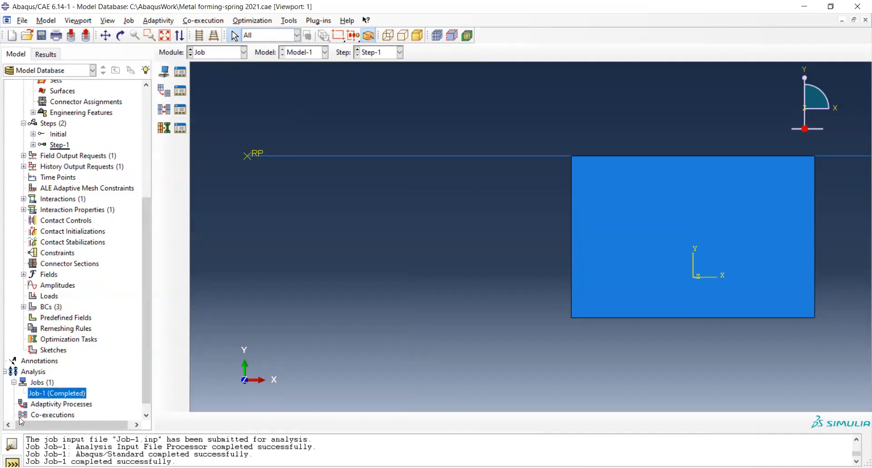
Open the results of Job-1 and plot the Mises stress contours on the deformed shape.
{"action": "right_click", "coordinate": [51, 398]}
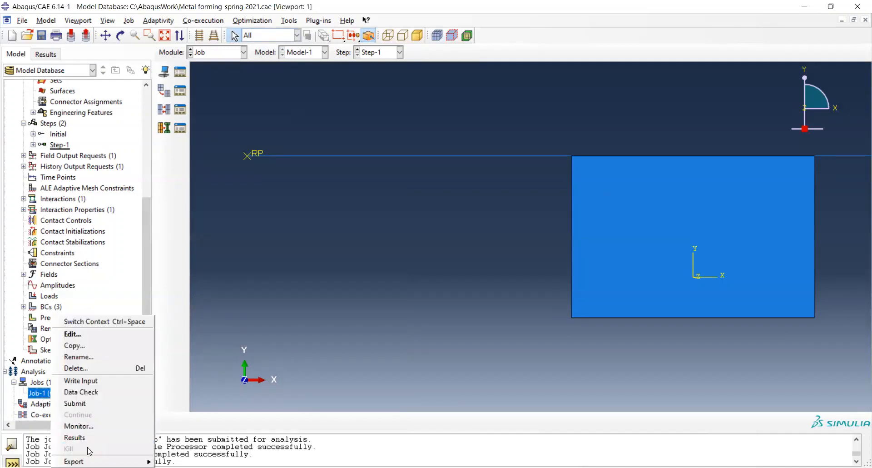
{"action": "left_click", "coordinate": [75, 438]}
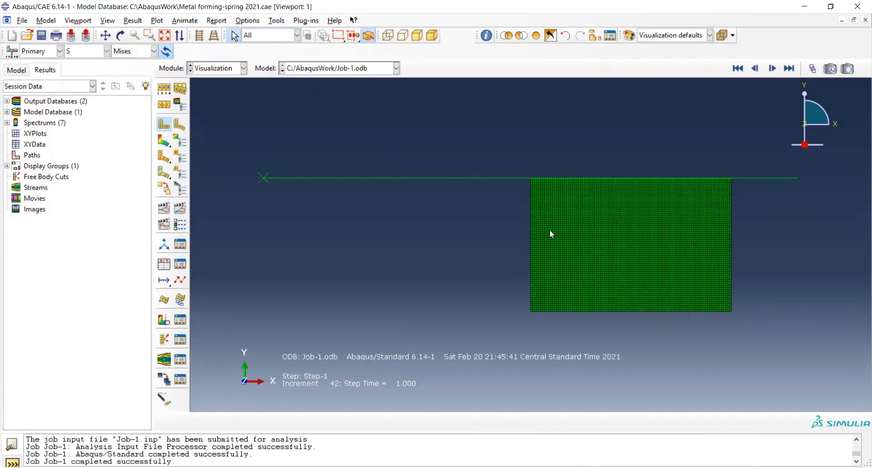
{"action": "left_click", "coordinate": [165, 142]}
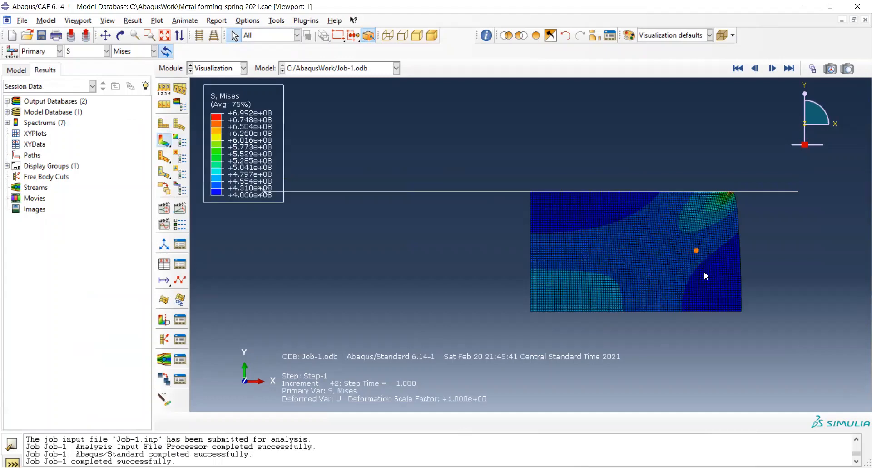
Play the time history animation of the Mises stress, stop it and go to the last frame.
{"action": "left_click", "coordinate": [179, 208]}
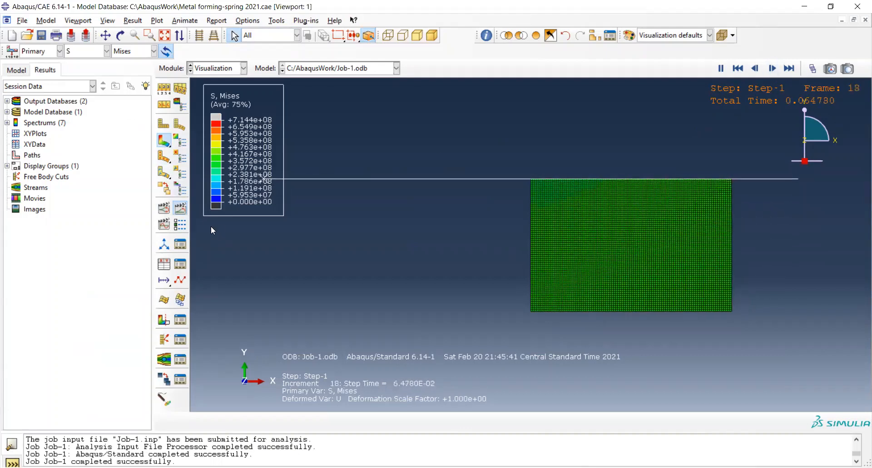
{"action": "left_click", "coordinate": [188, 211]}
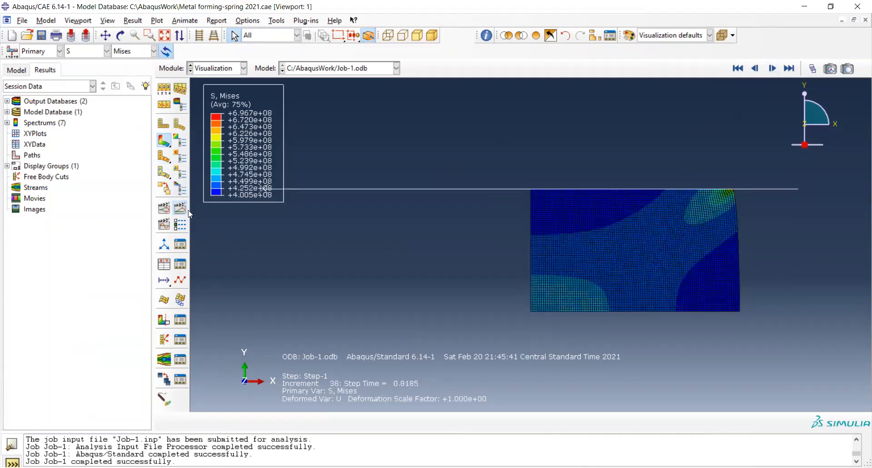
{"action": "left_click", "coordinate": [789, 69]}
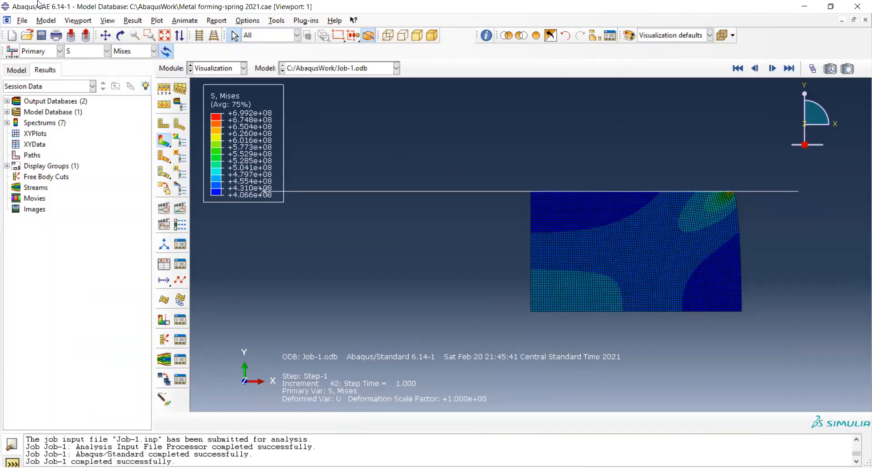
Display the S22 stress component as the primary field output variable and save the model database.
{"action": "left_click", "coordinate": [136, 23]}
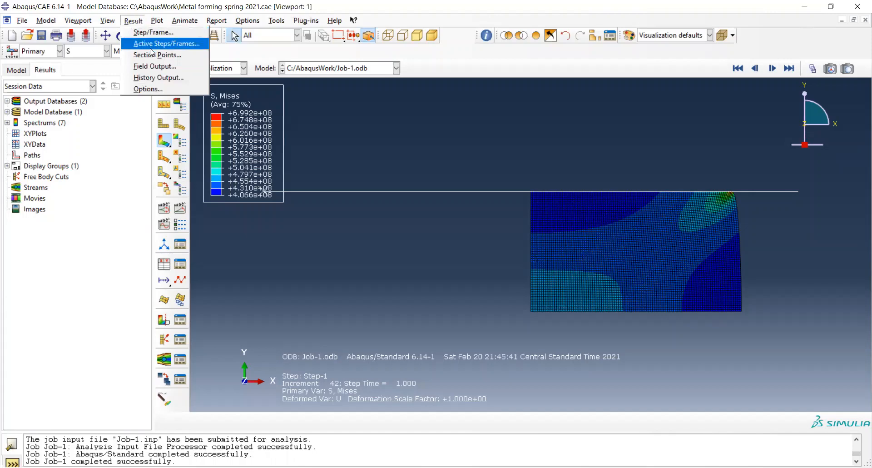
{"action": "left_click", "coordinate": [154, 67]}
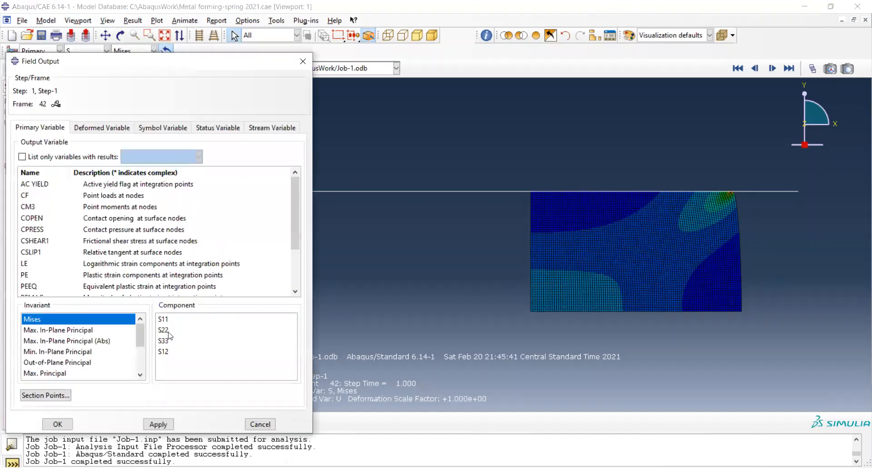
{"action": "left_click", "coordinate": [165, 331]}
{"action": "left_click", "coordinate": [64, 424]}
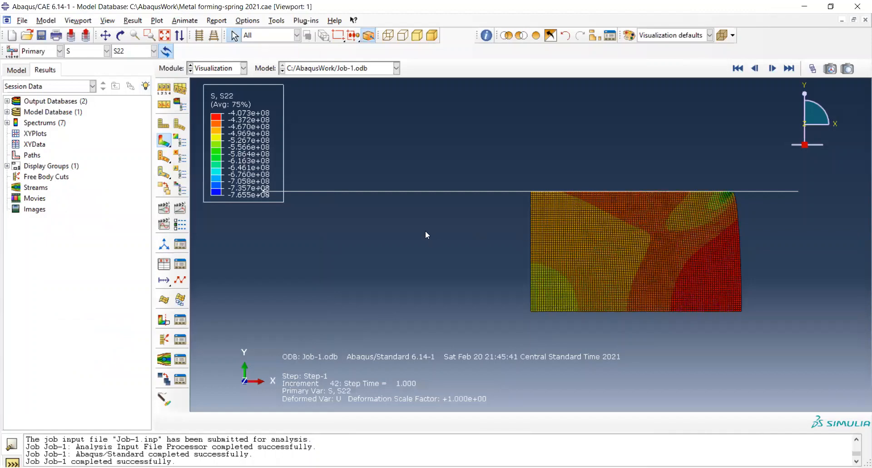
{"action": "left_click", "coordinate": [42, 35]}
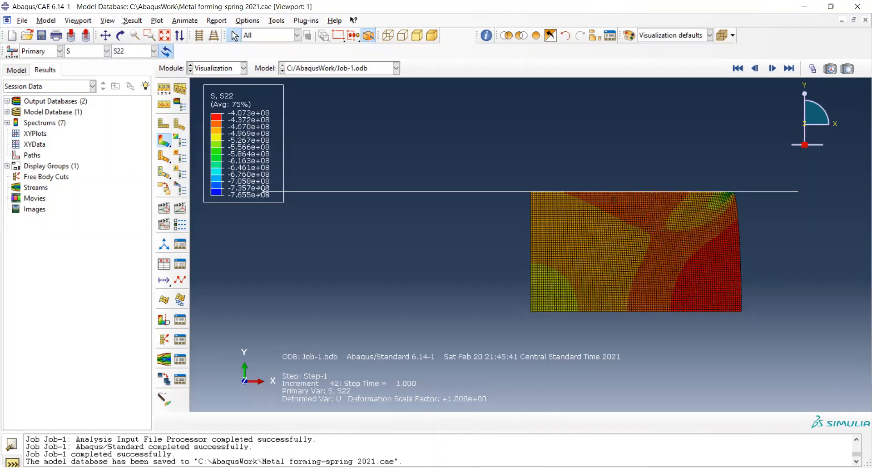
Display the PE22 plastic strain component as the primary field output variable on the deformed workpiece.
{"action": "left_click", "coordinate": [132, 20]}
{"action": "left_click", "coordinate": [157, 64]}
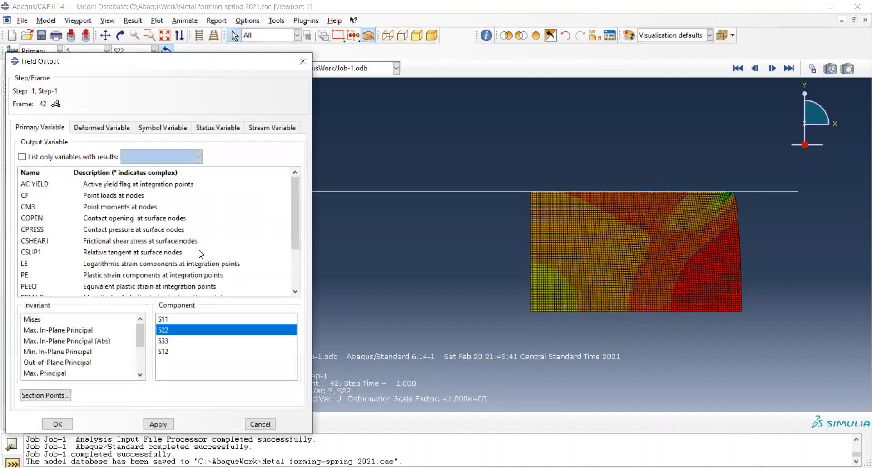
{"action": "left_click", "coordinate": [198, 273]}
{"action": "left_click", "coordinate": [167, 331]}
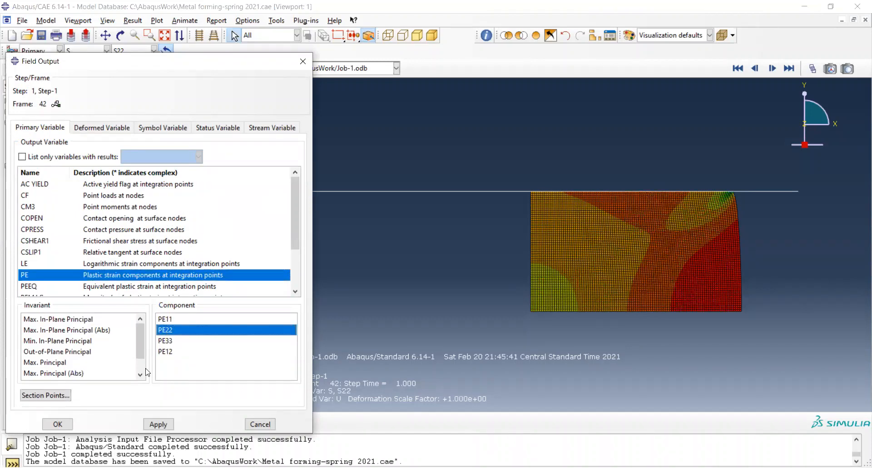
{"action": "left_click", "coordinate": [58, 424]}
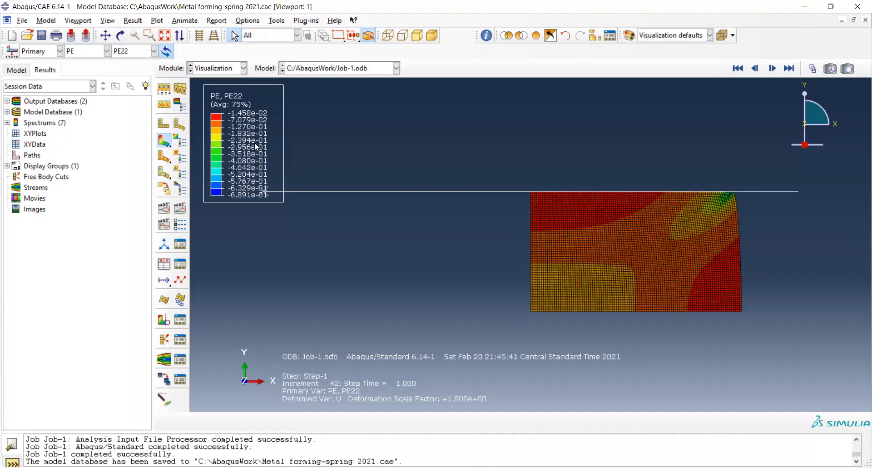
Display the RF2 reaction force component at nodes as the primary field output variable and inspect the rigid tool line.
{"action": "left_click", "coordinate": [133, 21]}
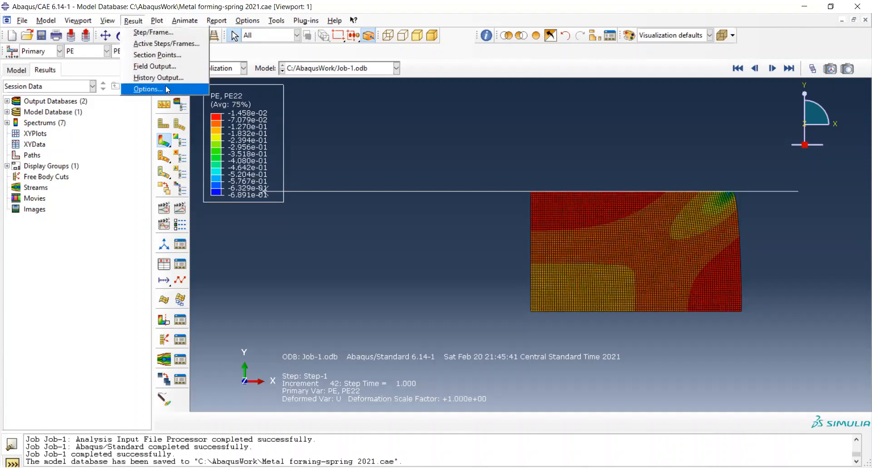
{"action": "left_click", "coordinate": [155, 66]}
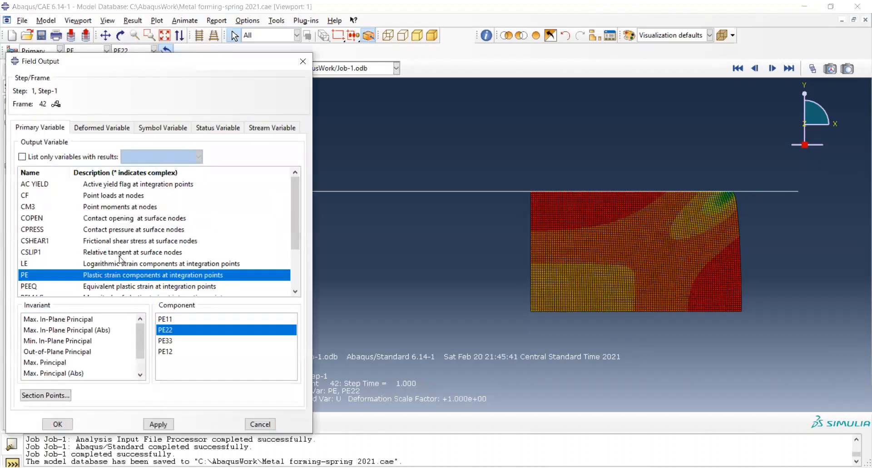
{"action": "scroll", "coordinate": [121, 260], "scroll_direction": "down", "scroll_amount": 2}
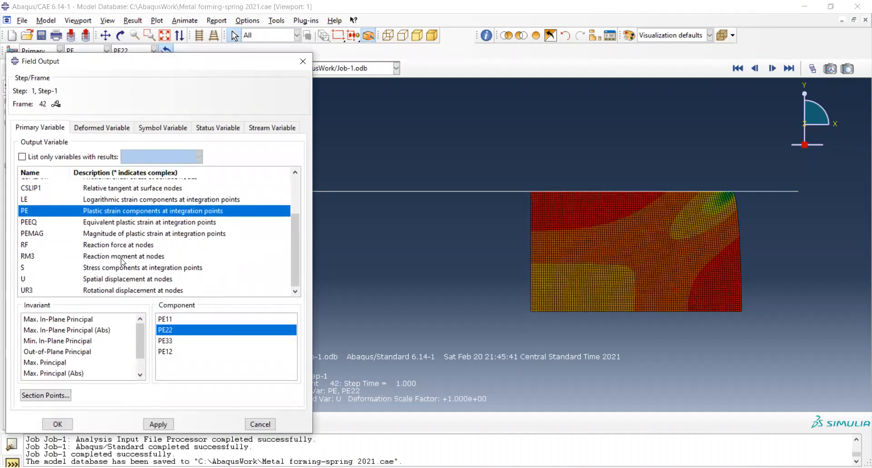
{"action": "left_click", "coordinate": [122, 245]}
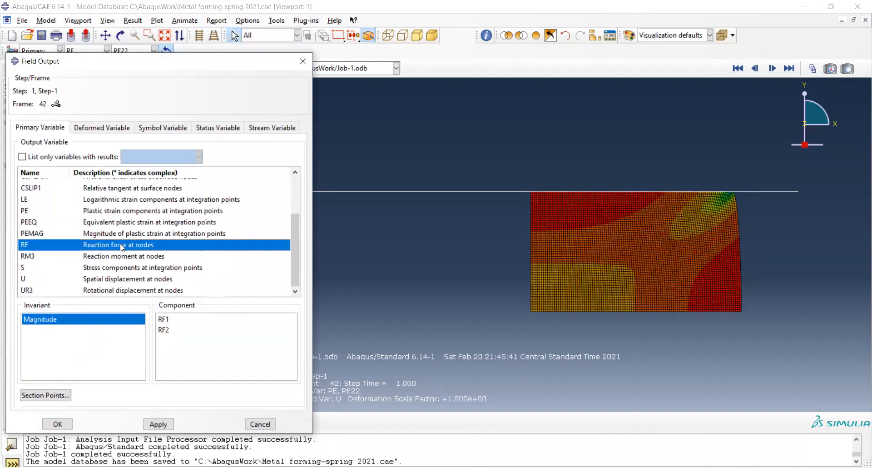
{"action": "left_click", "coordinate": [166, 331]}
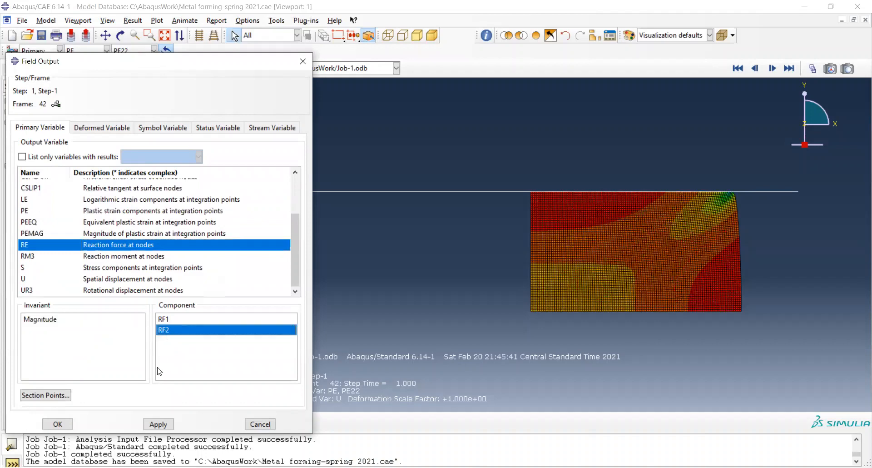
{"action": "left_click", "coordinate": [57, 424]}
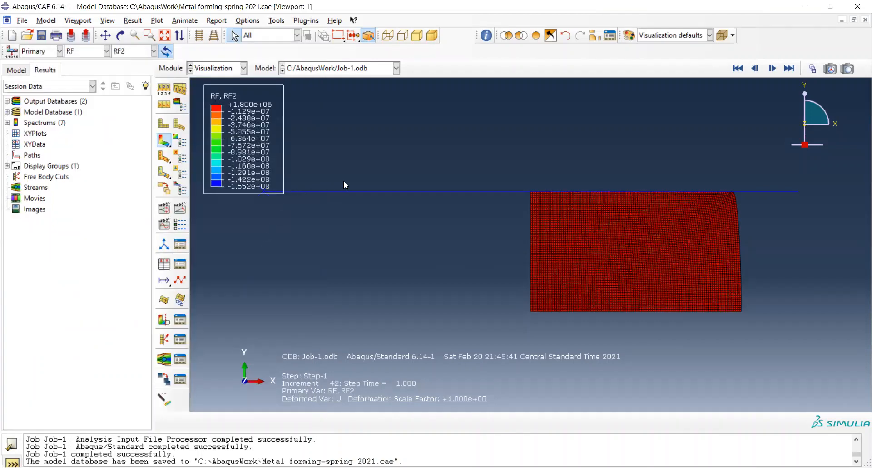
{"action": "scroll", "coordinate": [336, 173], "scroll_direction": "up", "scroll_amount": 2}
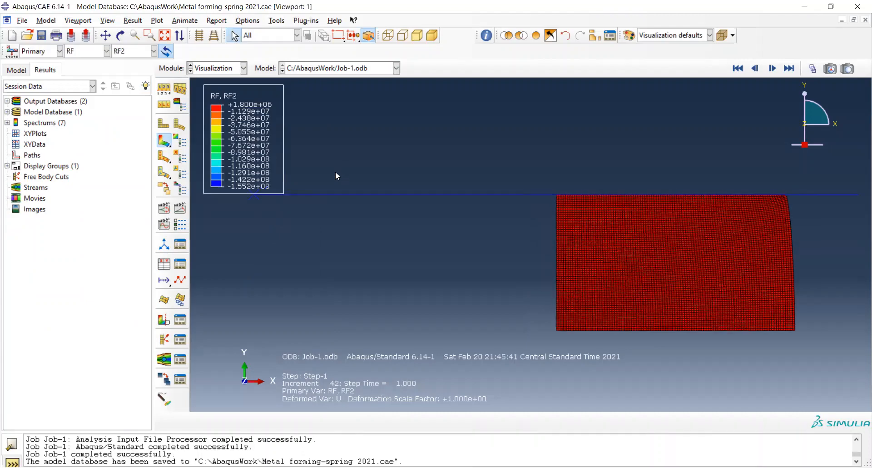
{"action": "scroll", "coordinate": [336, 181], "scroll_direction": "up", "scroll_amount": 1}
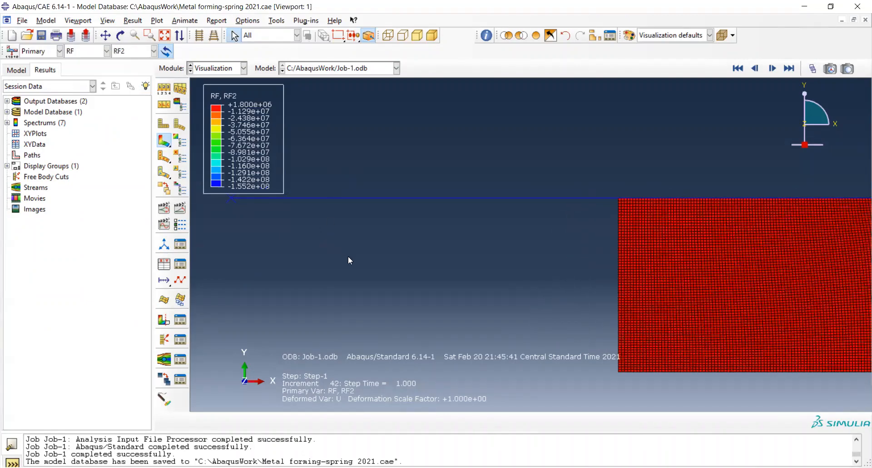
{"action": "scroll", "coordinate": [349, 260], "scroll_direction": "down", "scroll_amount": 2}
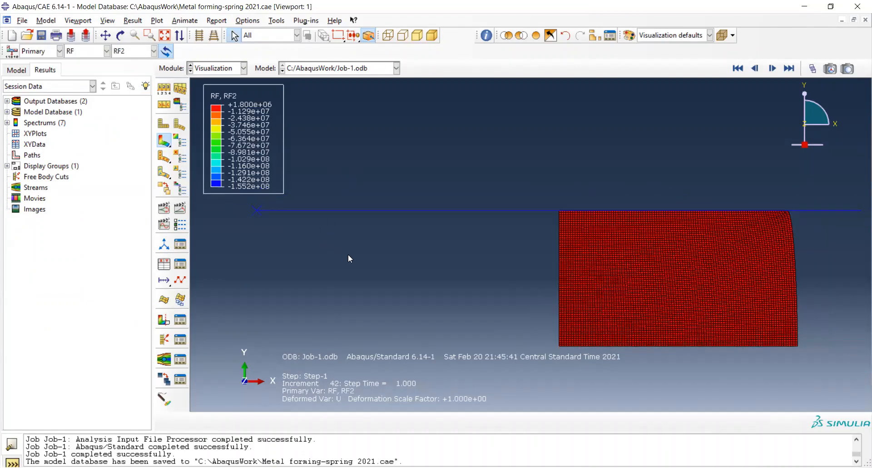
{"action": "scroll", "coordinate": [349, 259], "scroll_direction": "down", "scroll_amount": 1}
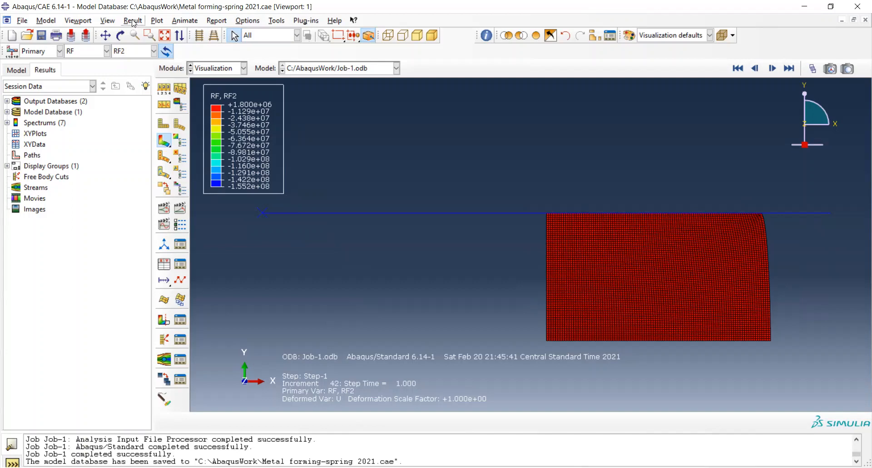
Probe the nodal RF2 value at the reference point on the free end of the rigid tool line, and close the query.
{"action": "left_click", "coordinate": [277, 20]}
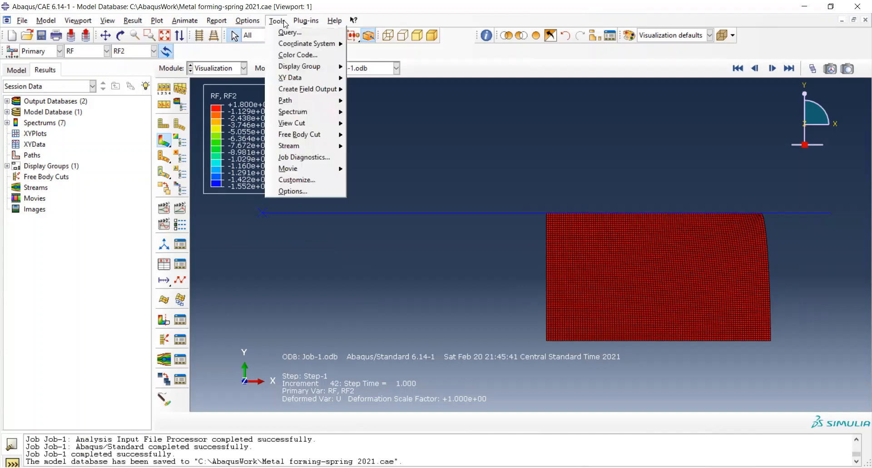
{"action": "left_click", "coordinate": [291, 33]}
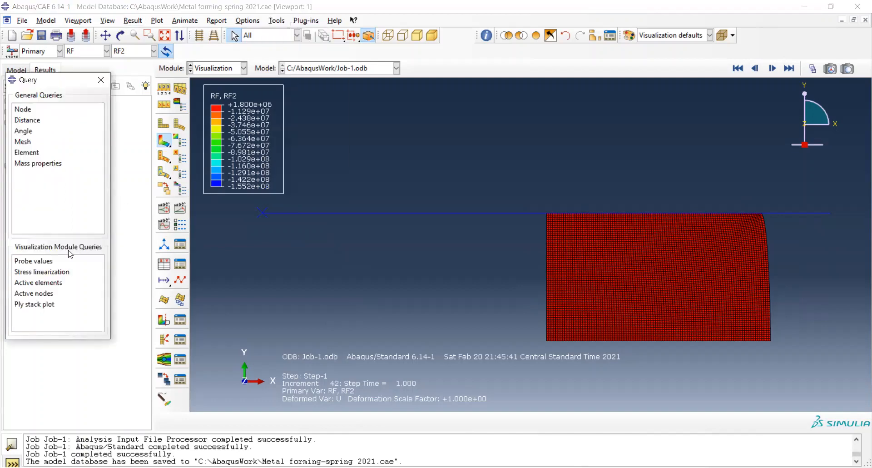
{"action": "left_click", "coordinate": [26, 111]}
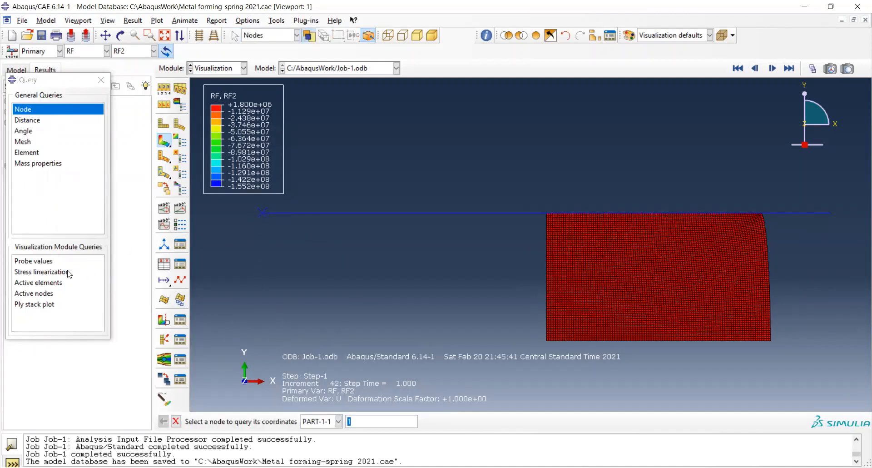
{"action": "left_click", "coordinate": [40, 262]}
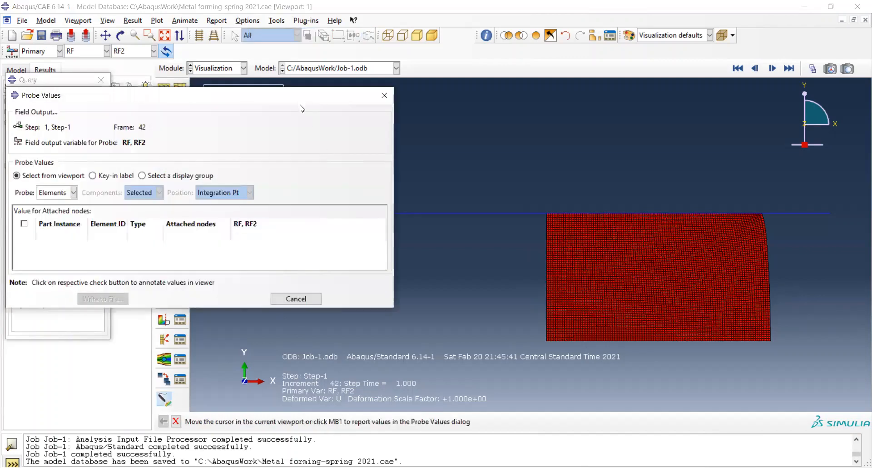
{"action": "left_click_drag", "start_coordinate": [298, 97], "coordinate": [308, 252]}
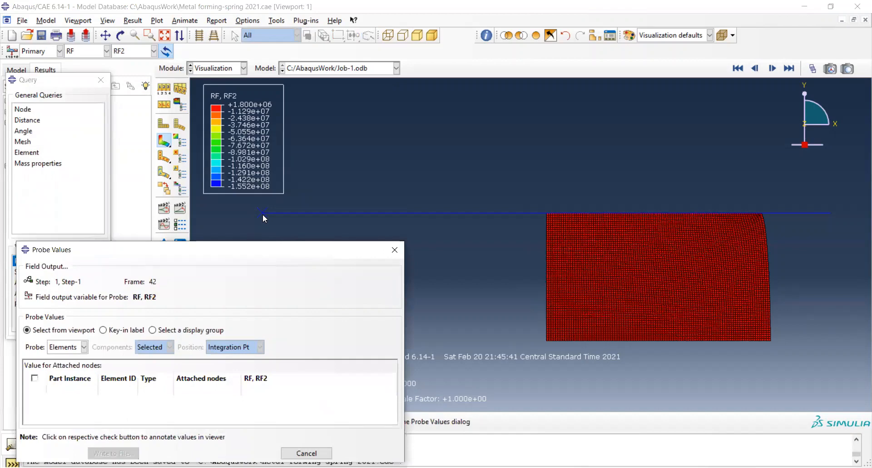
{"action": "left_click", "coordinate": [83, 348]}
{"action": "left_click", "coordinate": [64, 370]}
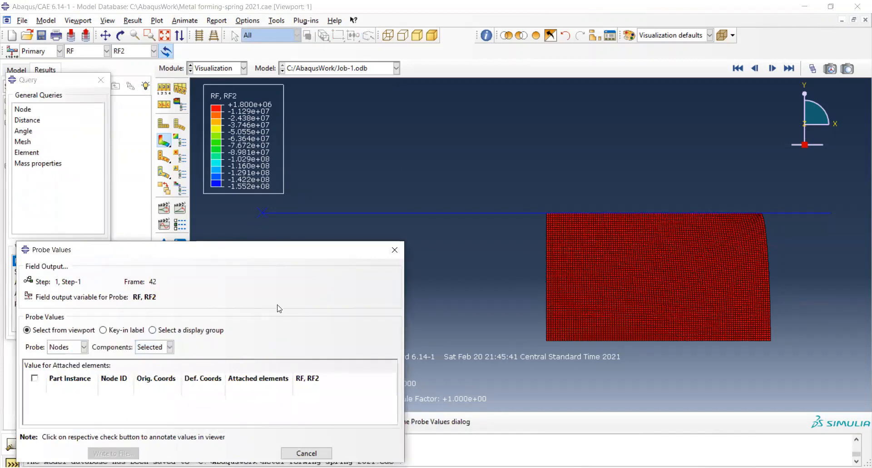
{"action": "left_click", "coordinate": [262, 214]}
{"action": "mouse_move", "coordinate": [263, 219]}
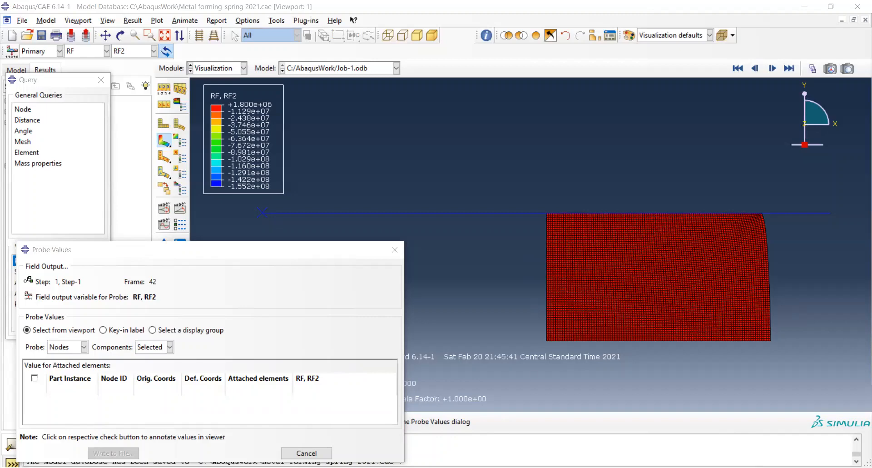
{"action": "left_click", "coordinate": [394, 250]}
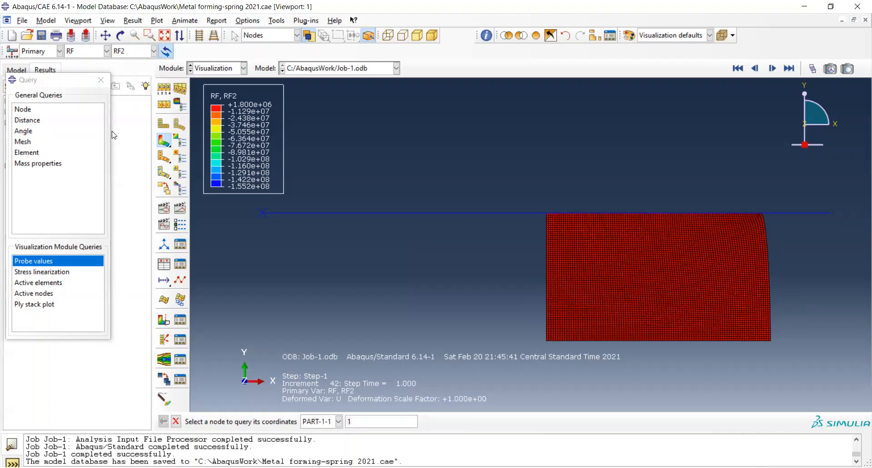
{"action": "left_click", "coordinate": [101, 85]}
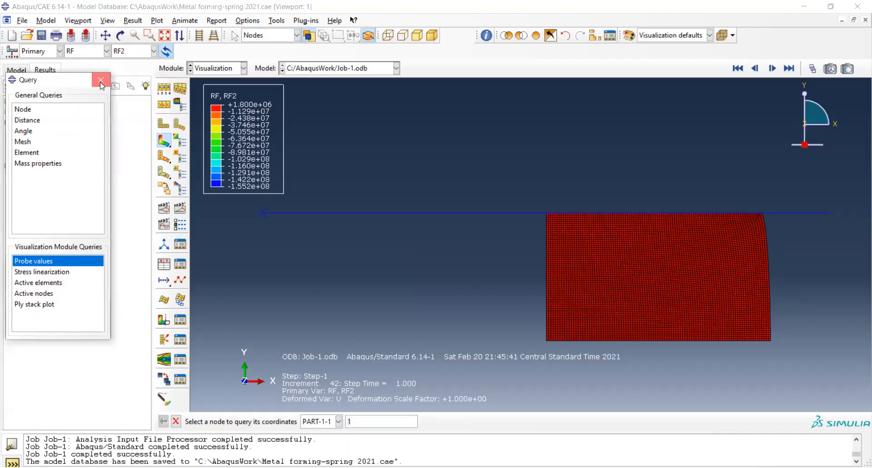